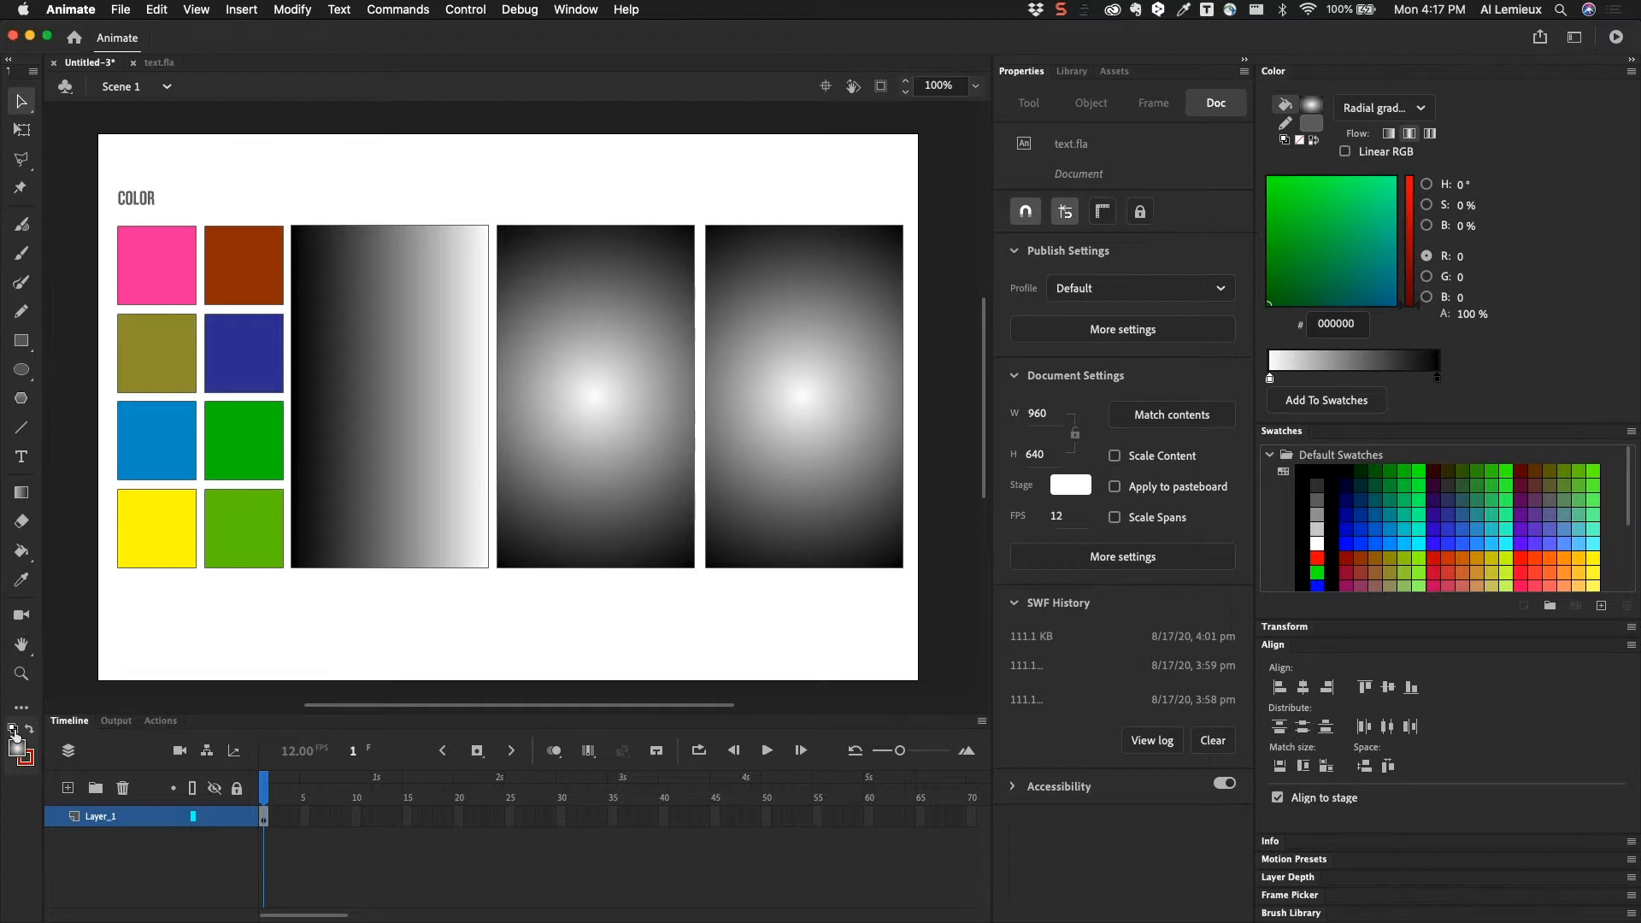
- Reset the fill and stroke to the default colors and swap them repeatedly, ending with a white fill and black stroke
{"action": "left_click", "coordinate": [12, 729]}
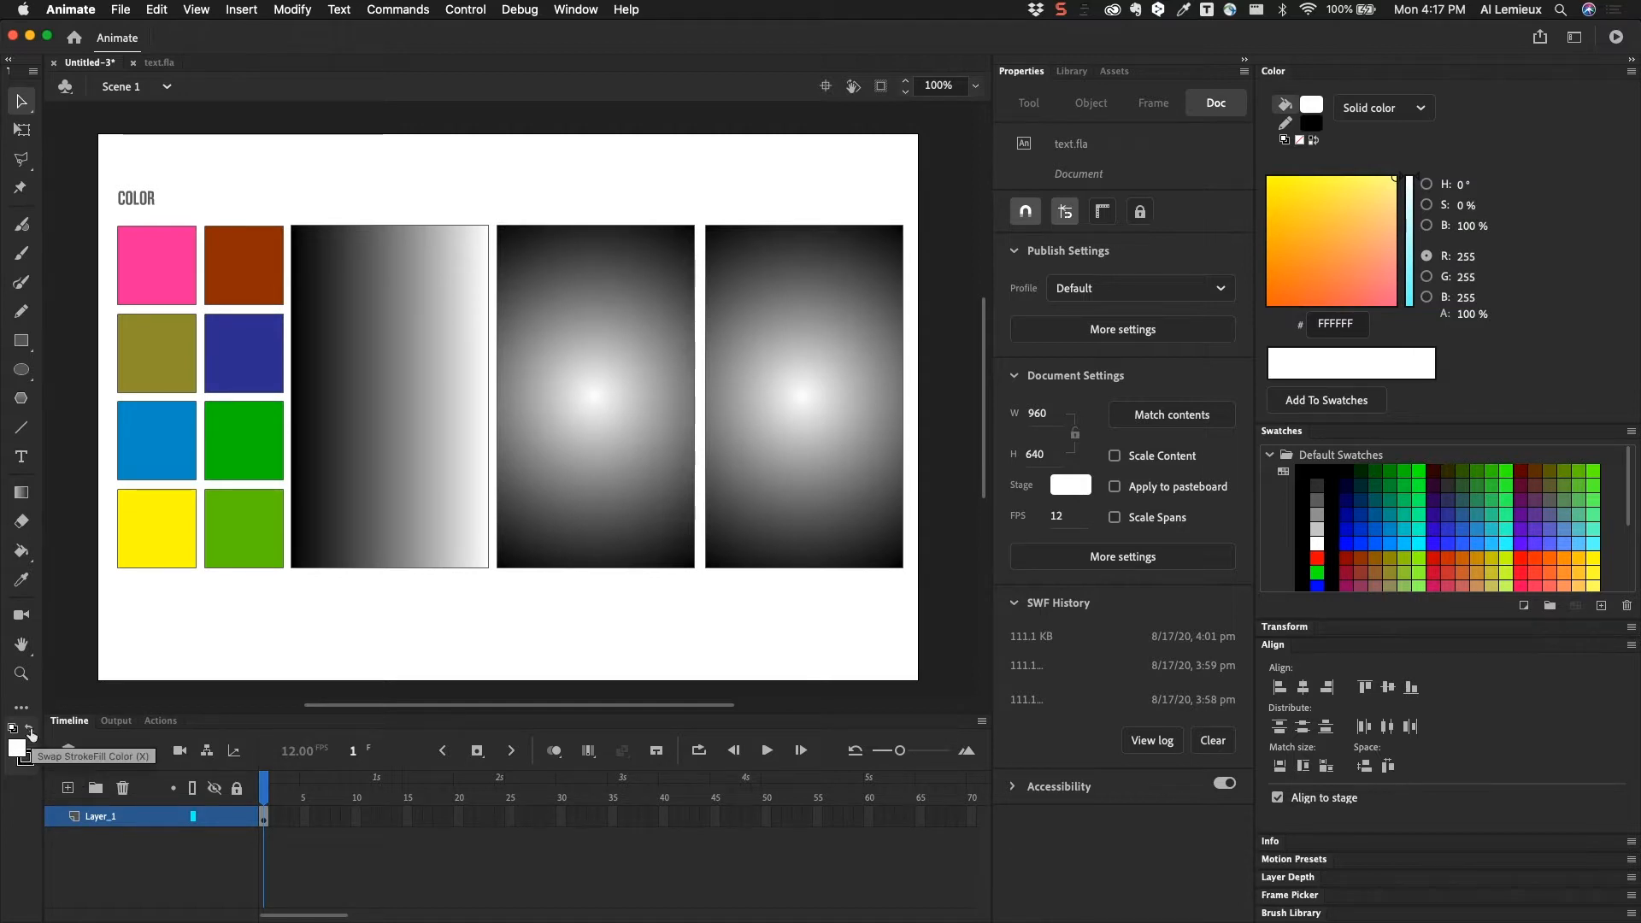
{"action": "left_click", "coordinate": [30, 732]}
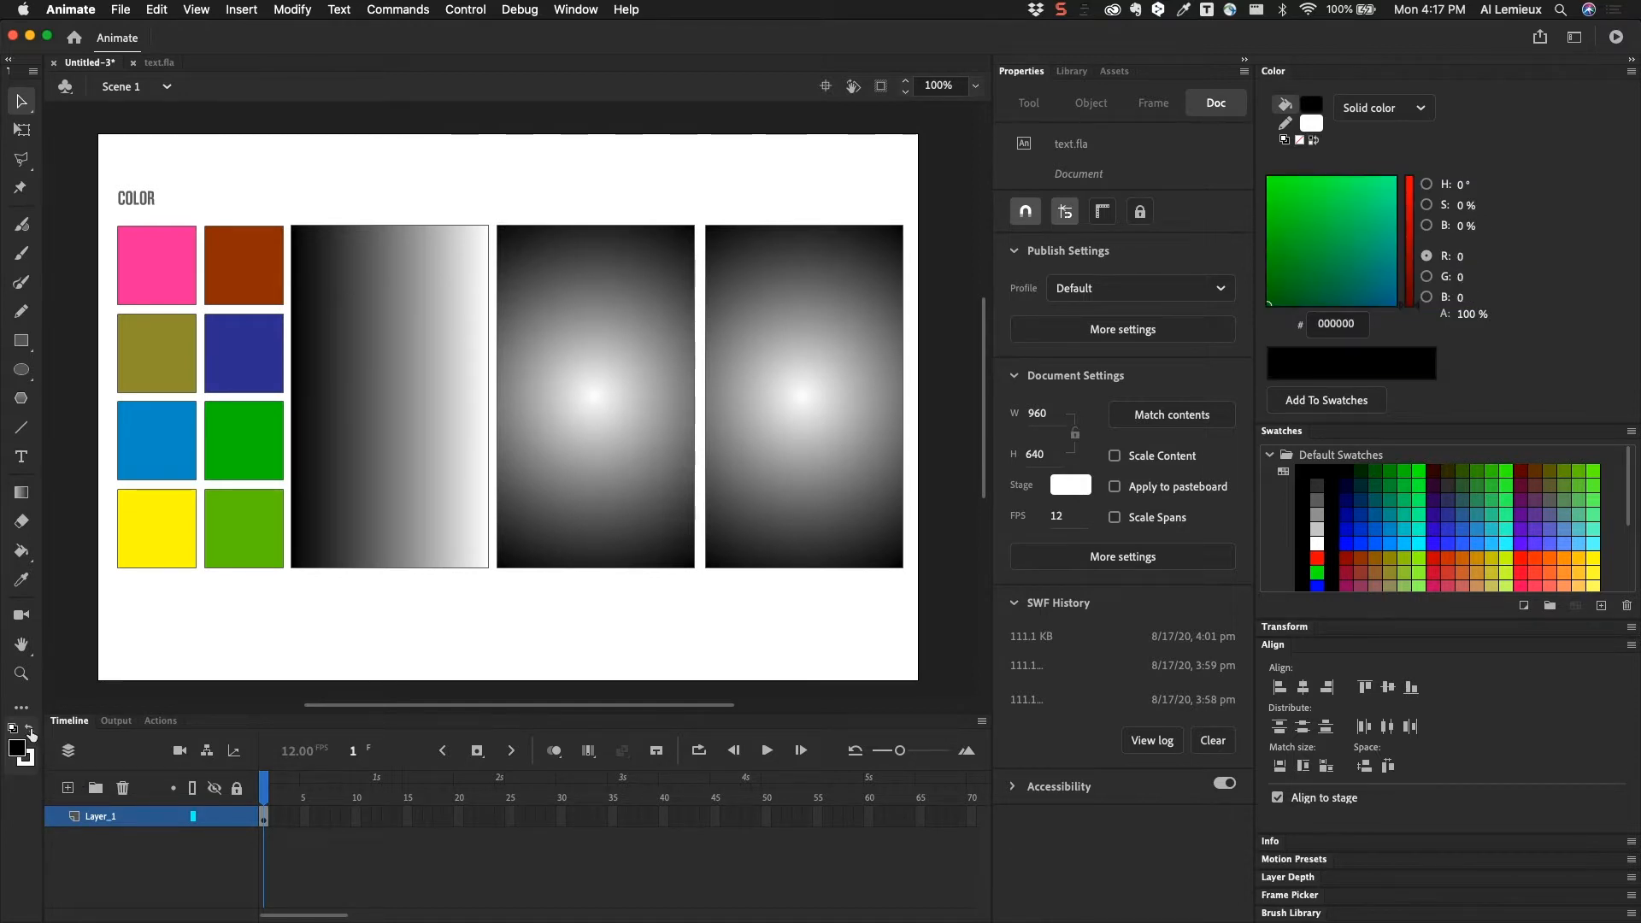
{"action": "left_click", "coordinate": [29, 732]}
{"action": "left_click", "coordinate": [30, 732]}
{"action": "left_click", "coordinate": [30, 731]}
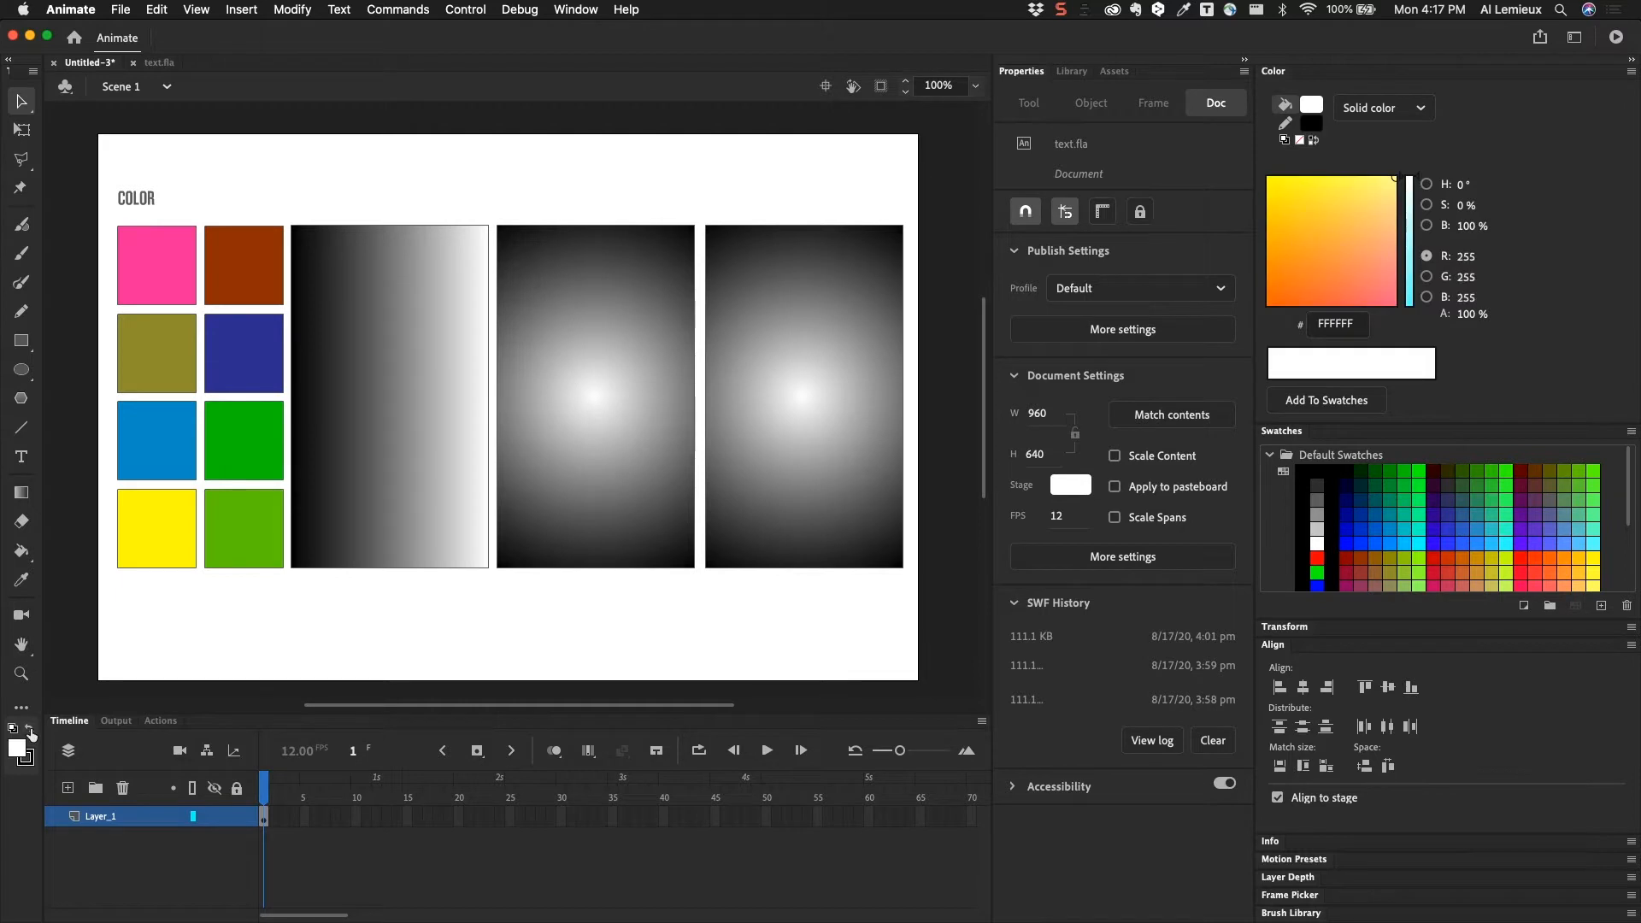
{"action": "left_click", "coordinate": [31, 732]}
{"action": "left_click", "coordinate": [31, 732]}
- Set the fill color to the hex value 00AEEF
{"action": "left_click", "coordinate": [17, 751]}
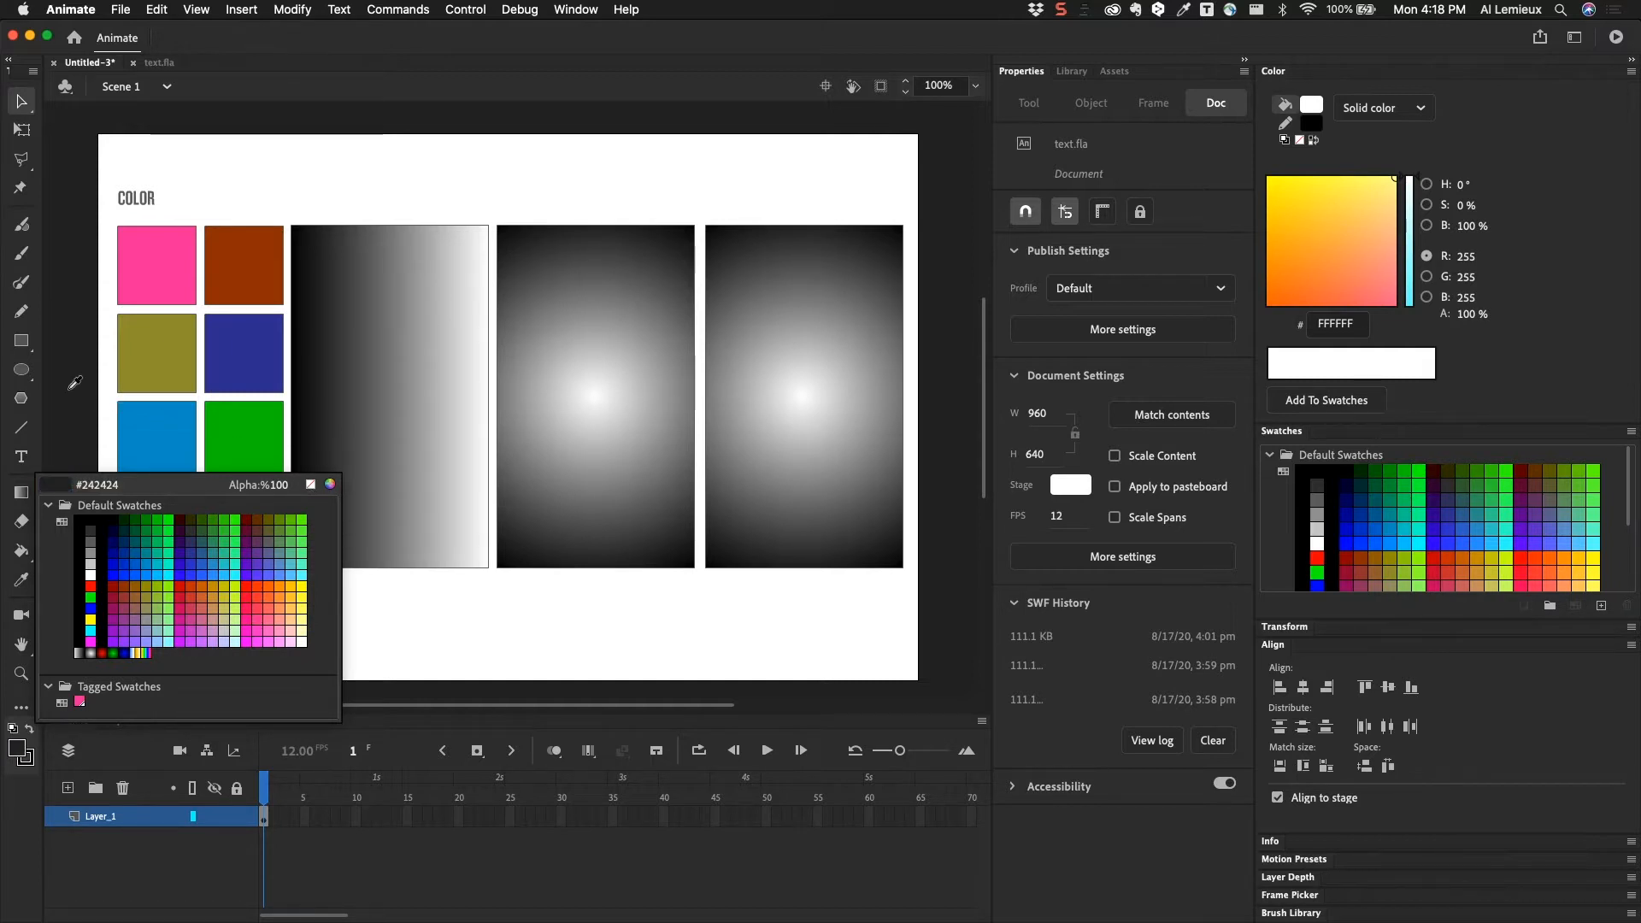
{"action": "left_click", "coordinate": [18, 101]}
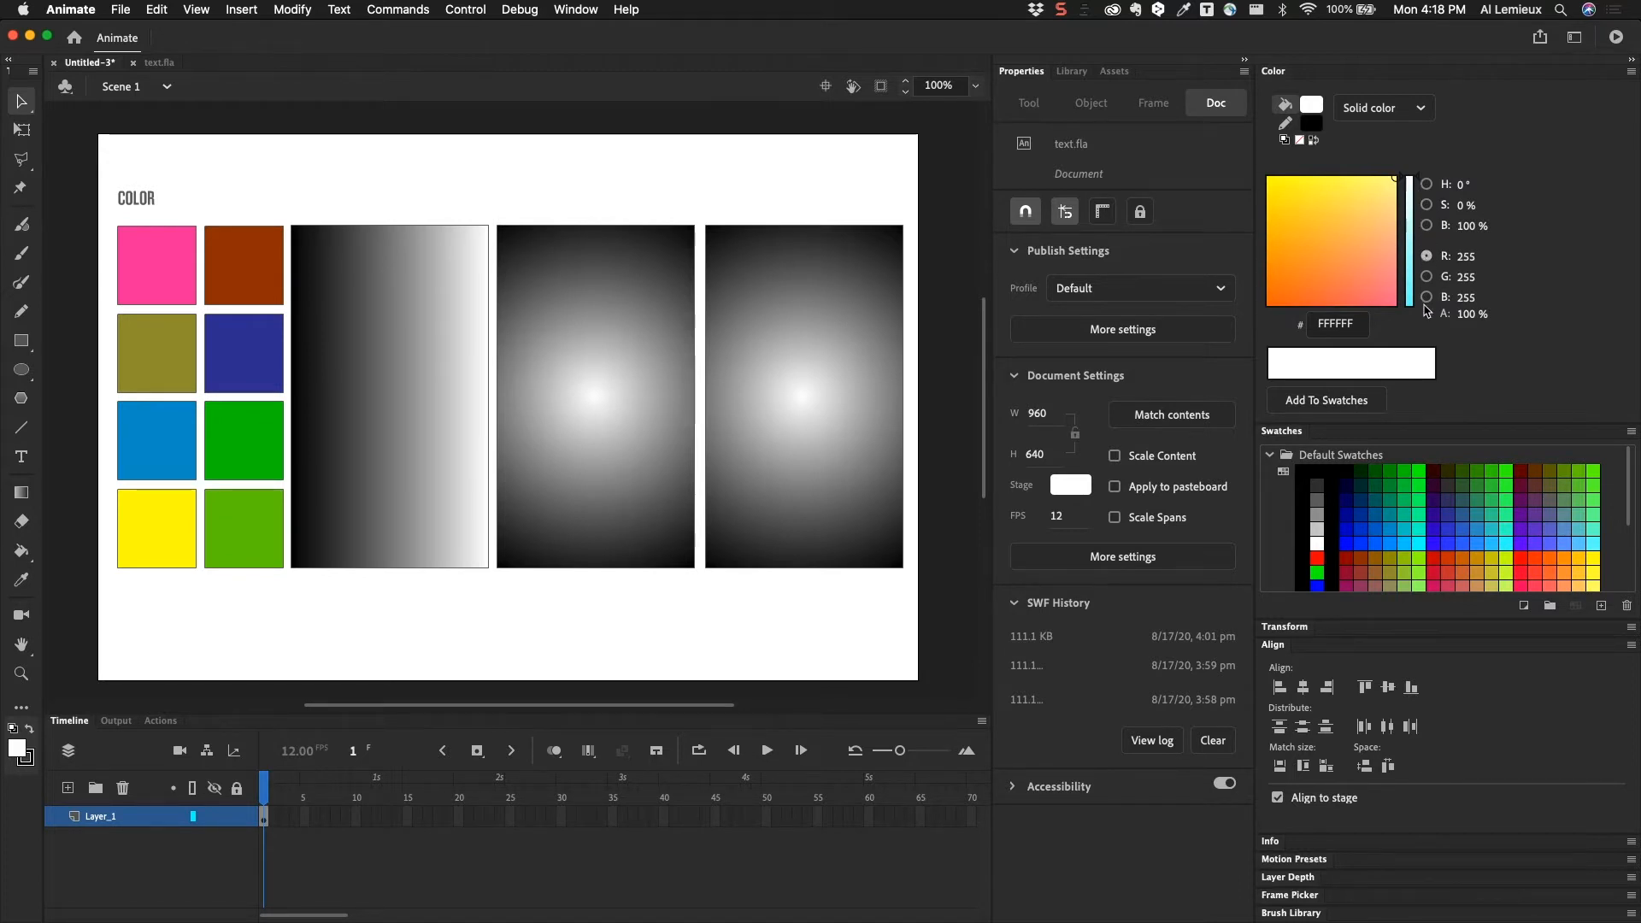
{"action": "left_click", "coordinate": [1326, 327]}
{"action": "type", "text": "00aeef"}
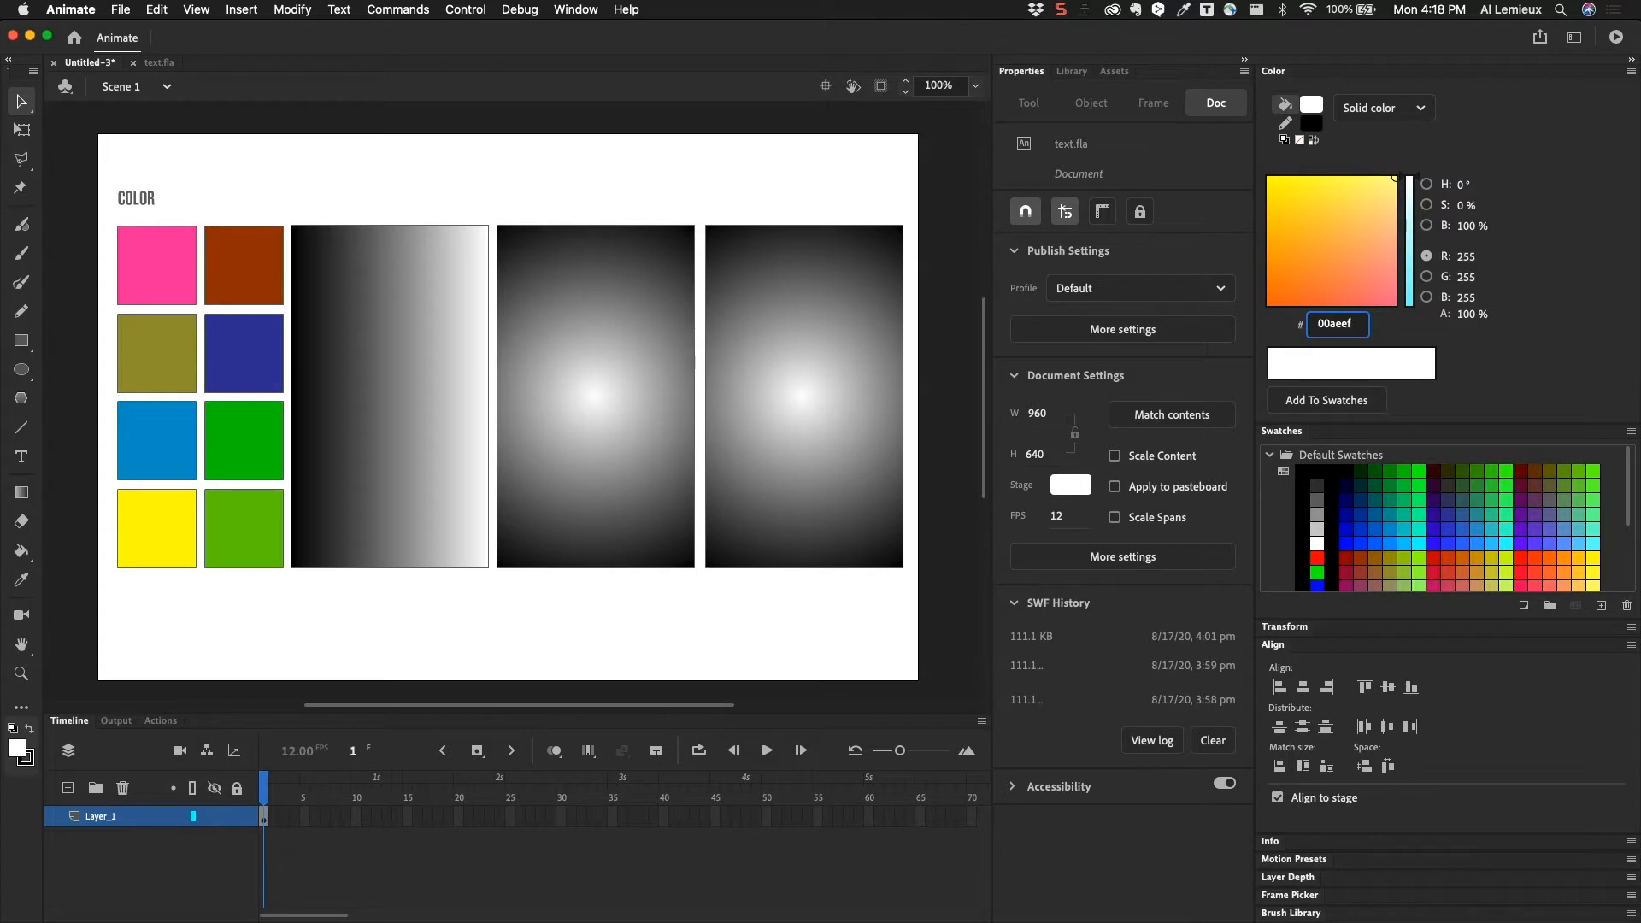
{"action": "key", "text": "Return"}
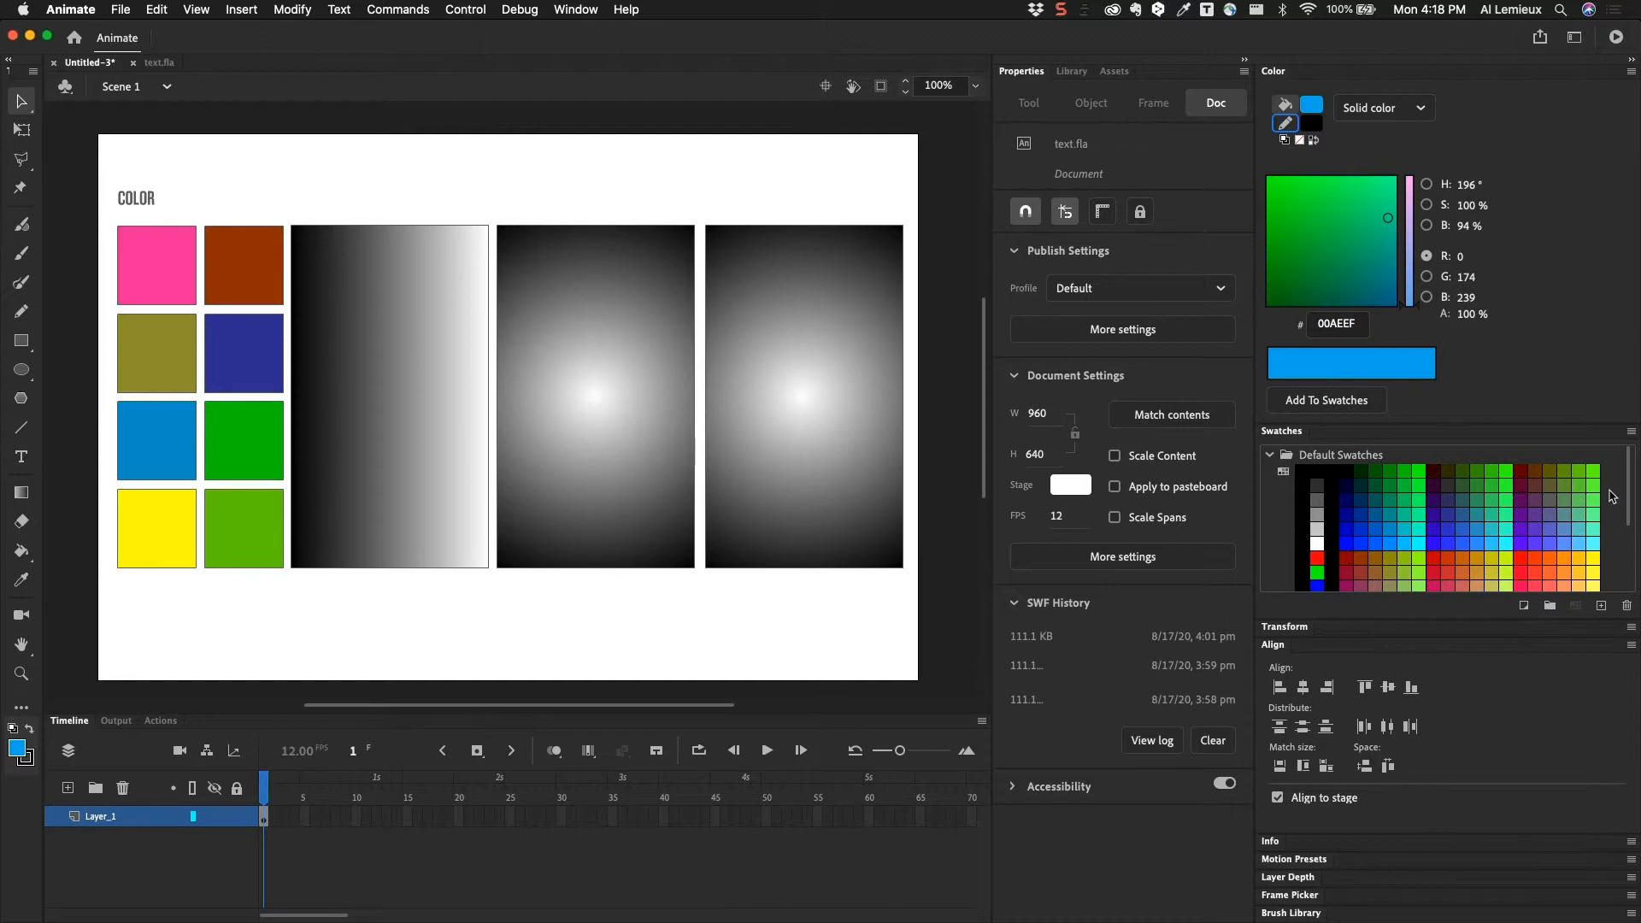
- Enlarge the swatches area and collapse the Align section to show all default and tagged swatches
{"action": "mouse_move", "coordinate": [1629, 486]}
{"action": "left_mouse_down"}
{"action": "mouse_move", "coordinate": [1627, 558]}
{"action": "mouse_move", "coordinate": [1624, 460]}
{"action": "left_mouse_up"}
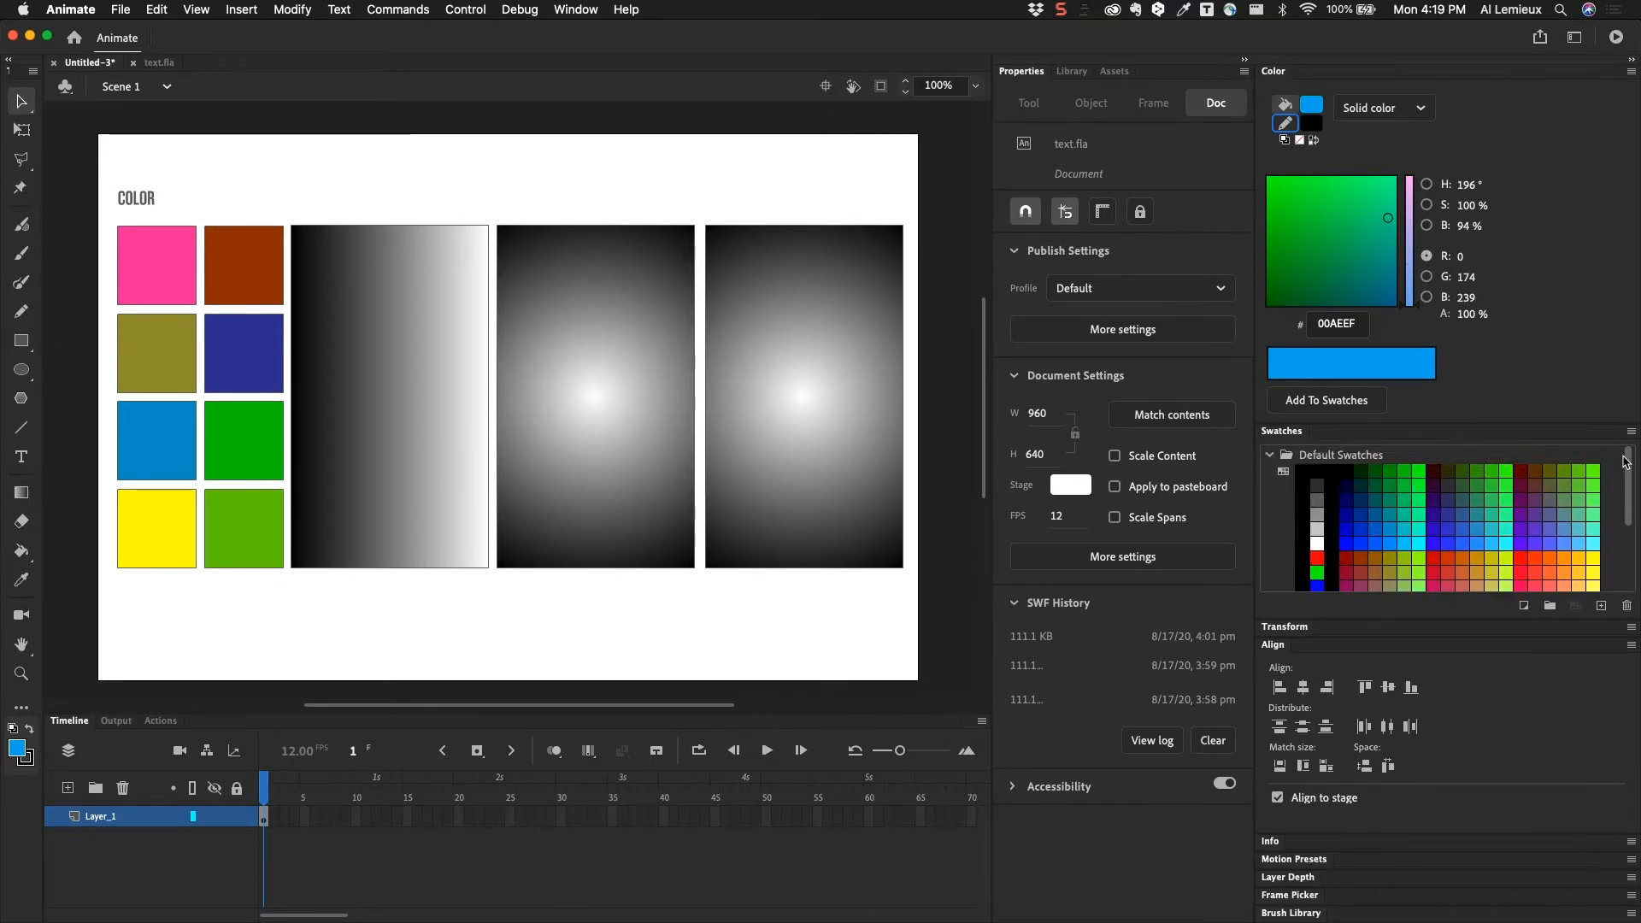
{"action": "left_click_drag", "start_coordinate": [1471, 619], "coordinate": [1464, 673]}
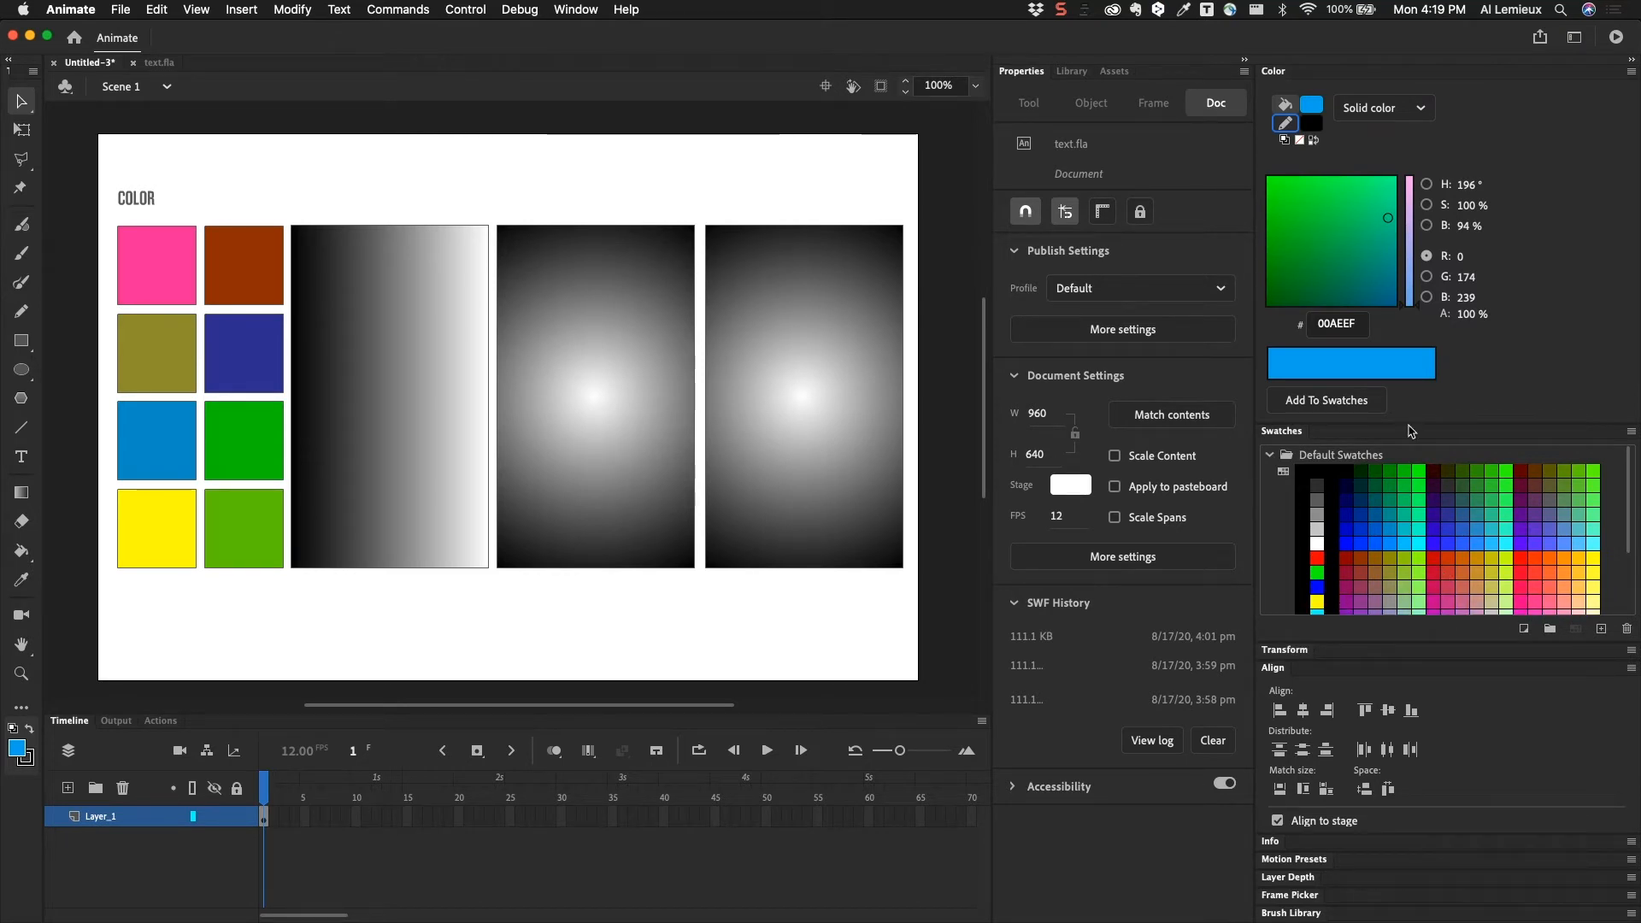
{"action": "left_click", "coordinate": [1272, 668]}
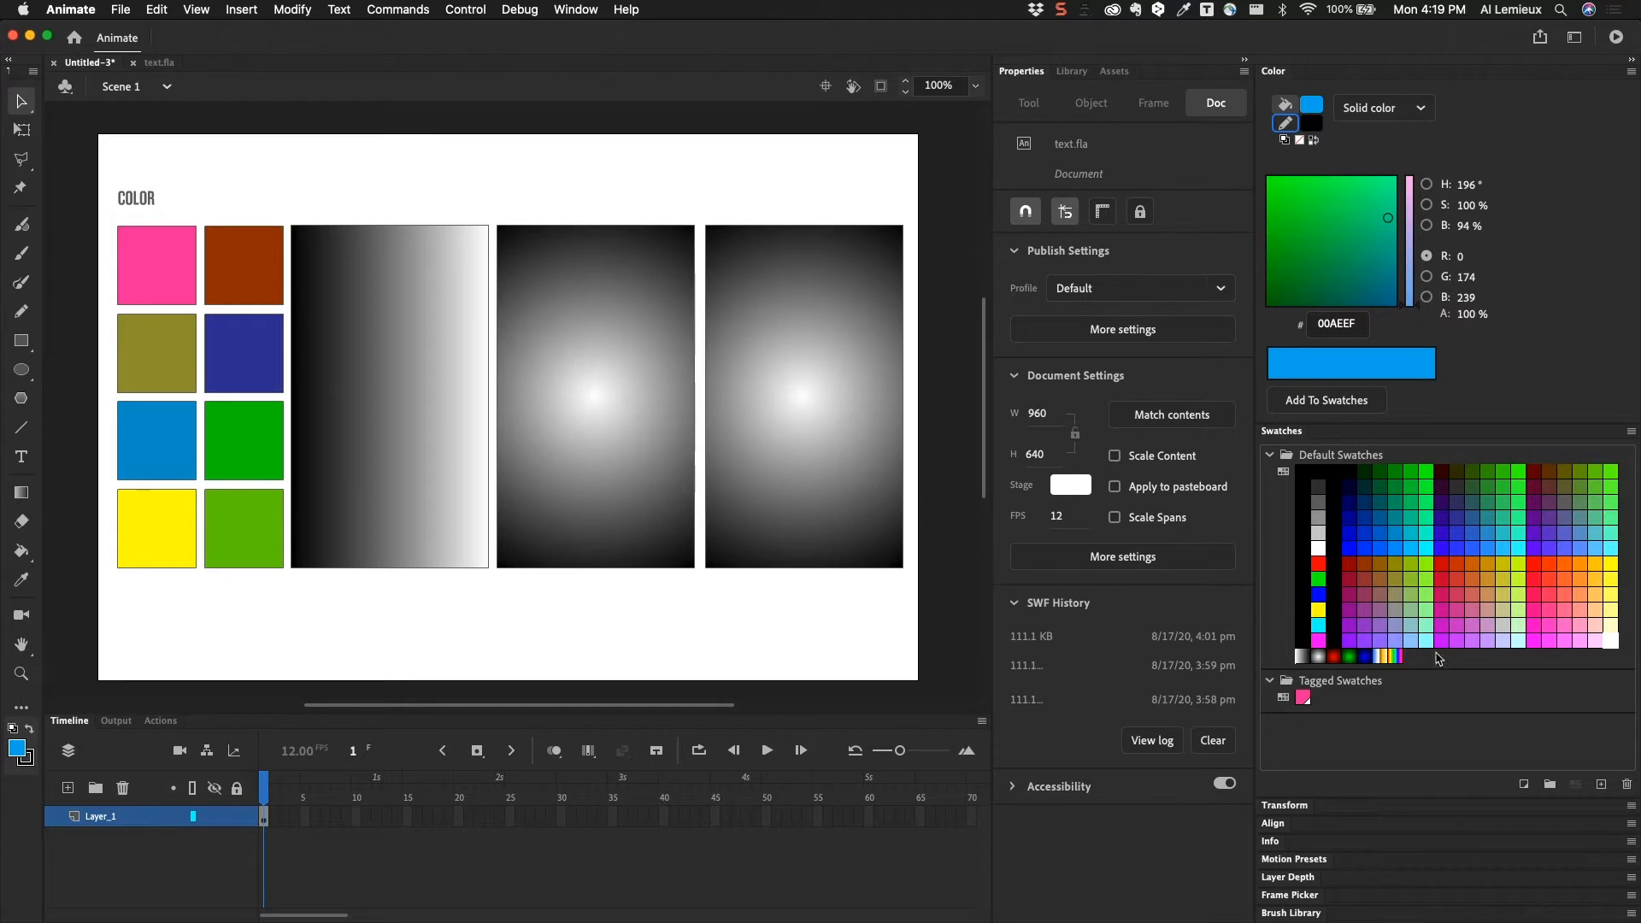
- Fill the olive square below the pink one with the blue swatch 006699
{"action": "left_click", "coordinate": [140, 336]}
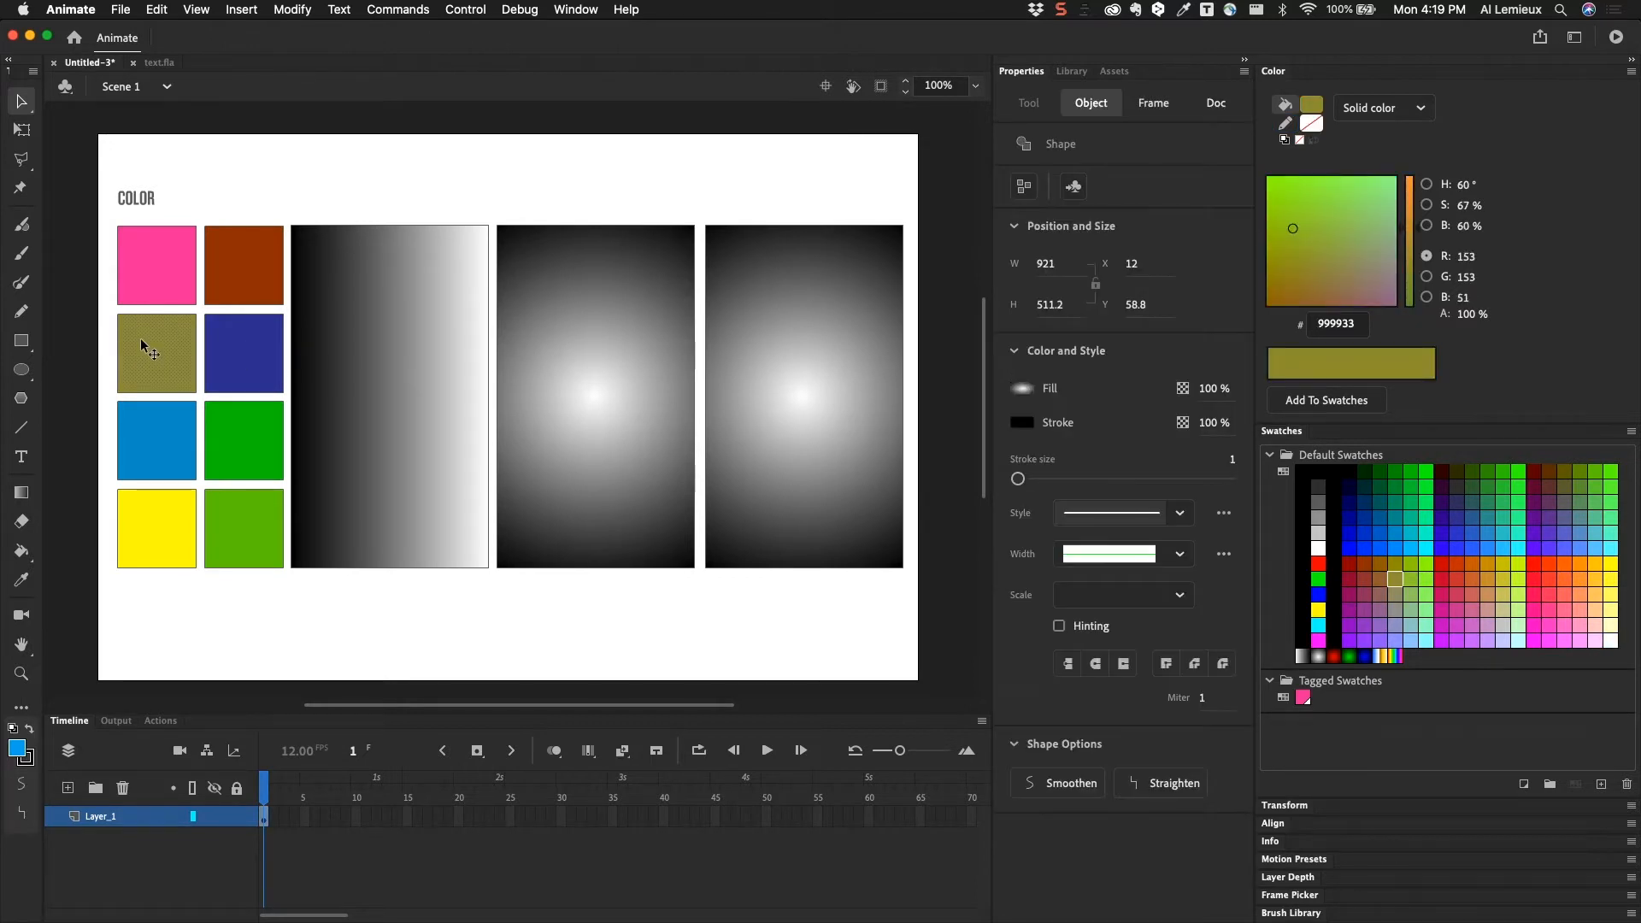
{"action": "left_click", "coordinate": [1379, 517]}
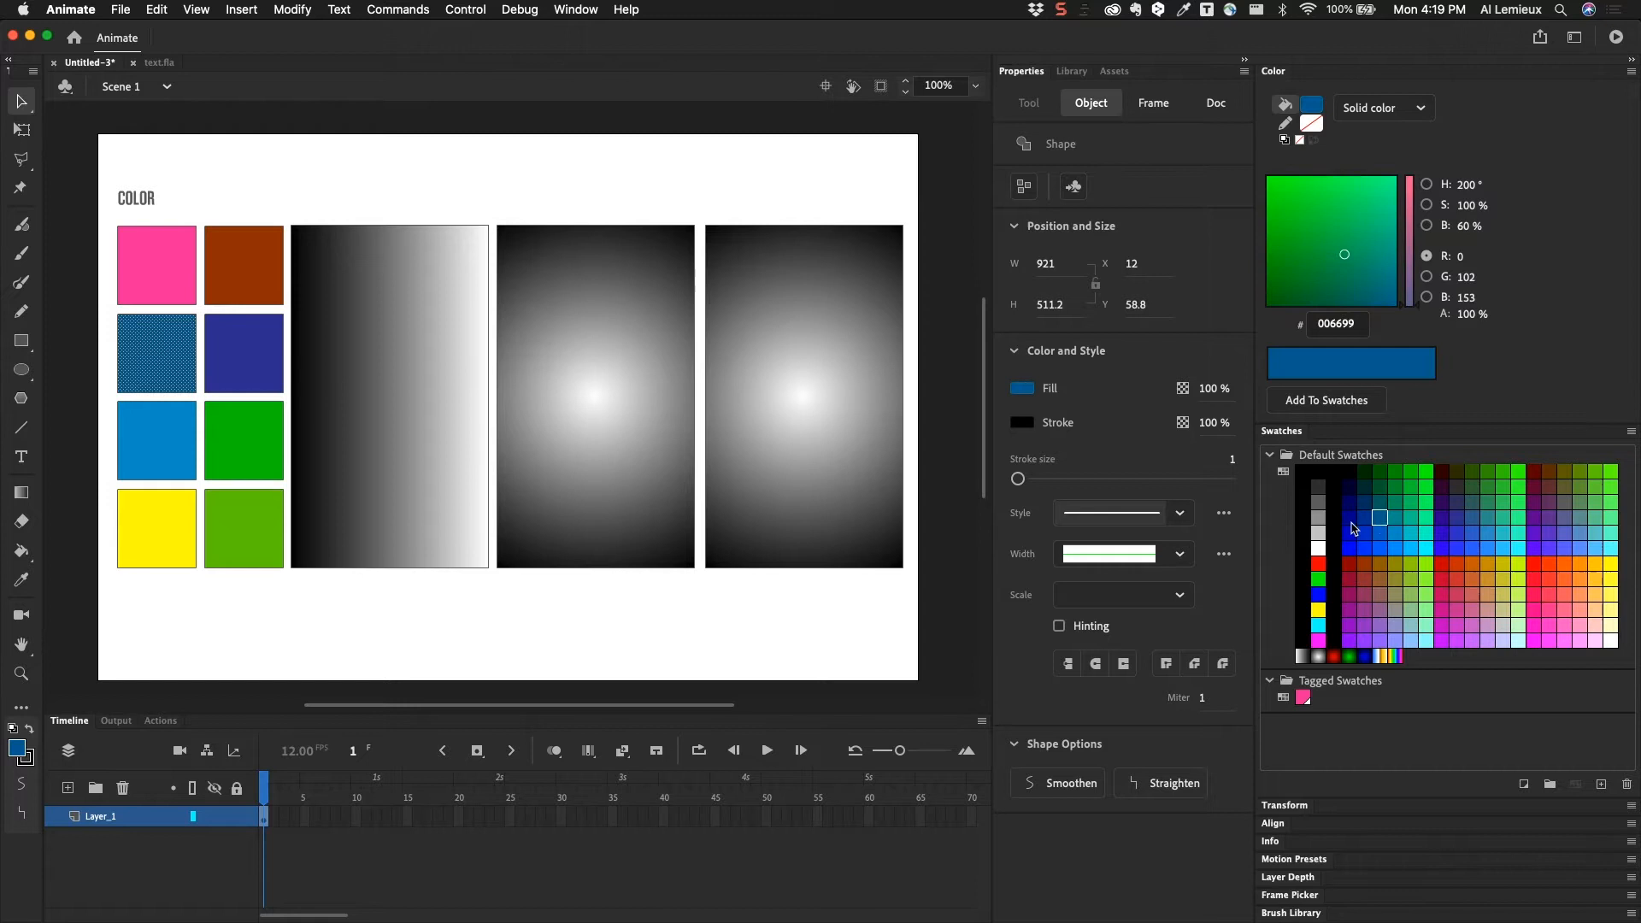
{"action": "left_click", "coordinate": [248, 198]}
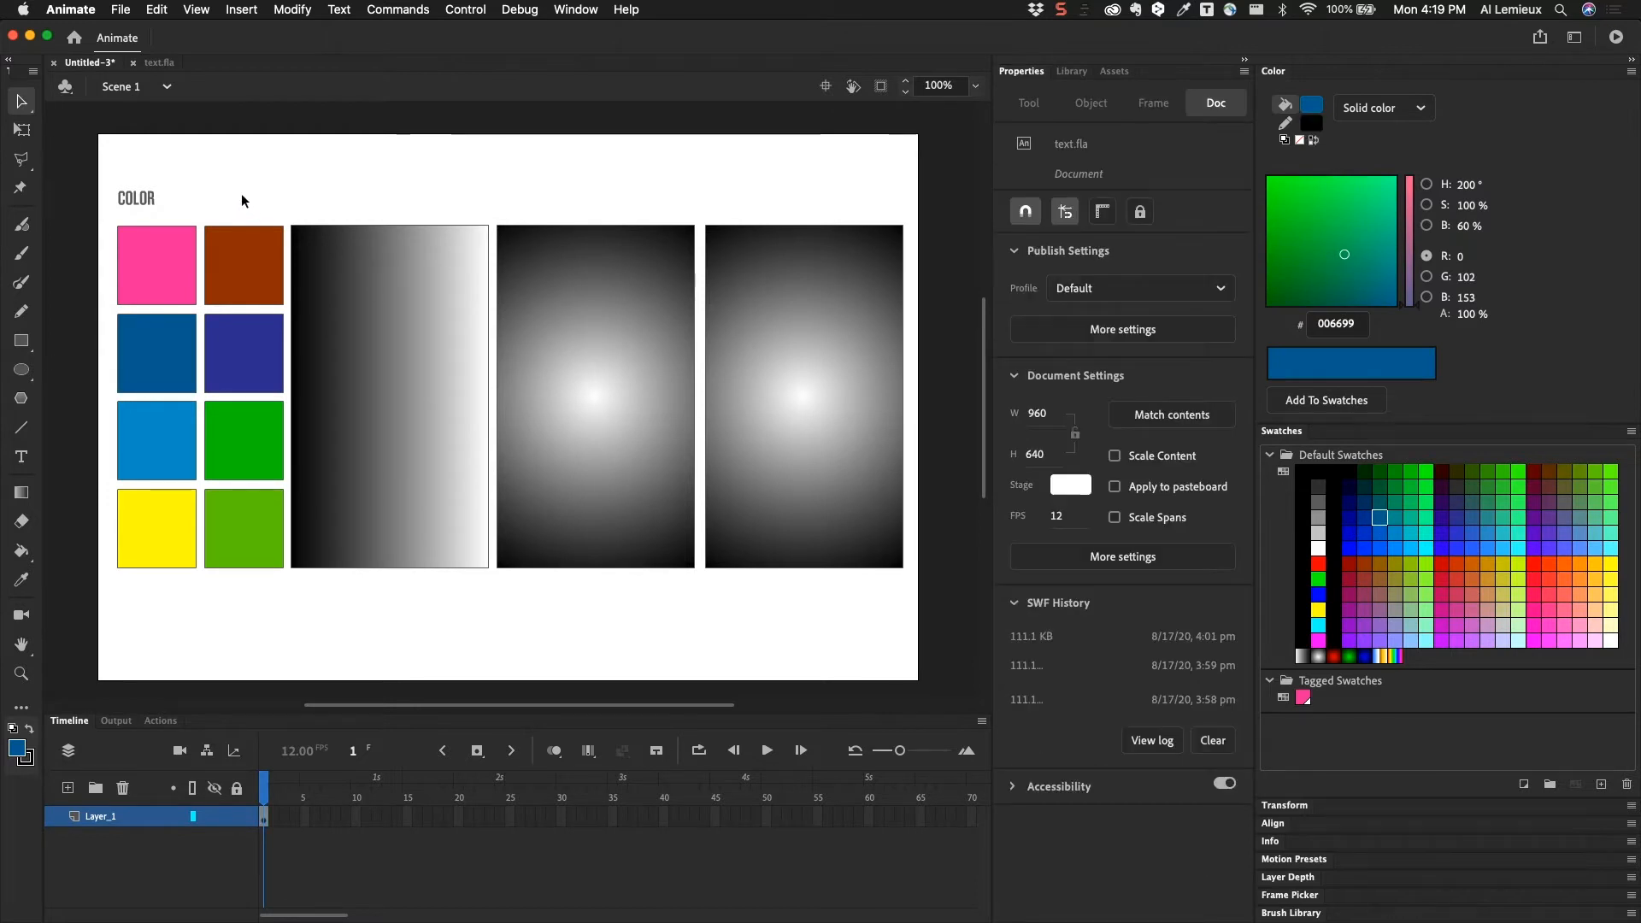
- Color the outline of the dark purple-blue square red, FF0000
{"action": "left_click", "coordinate": [206, 335]}
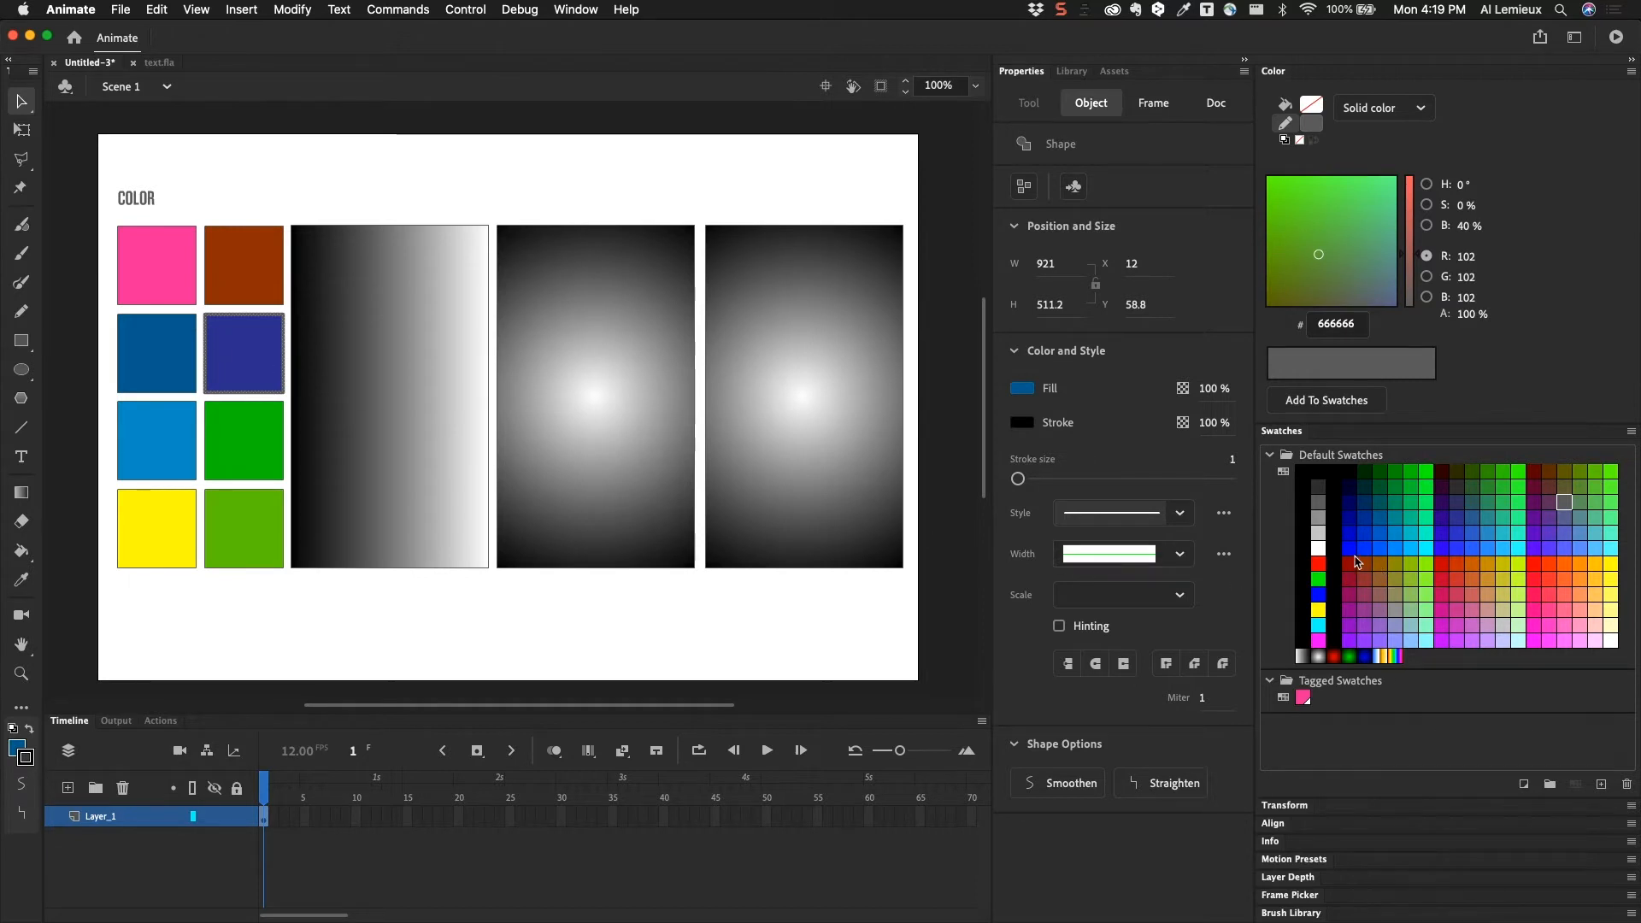
{"action": "left_click", "coordinate": [1318, 565]}
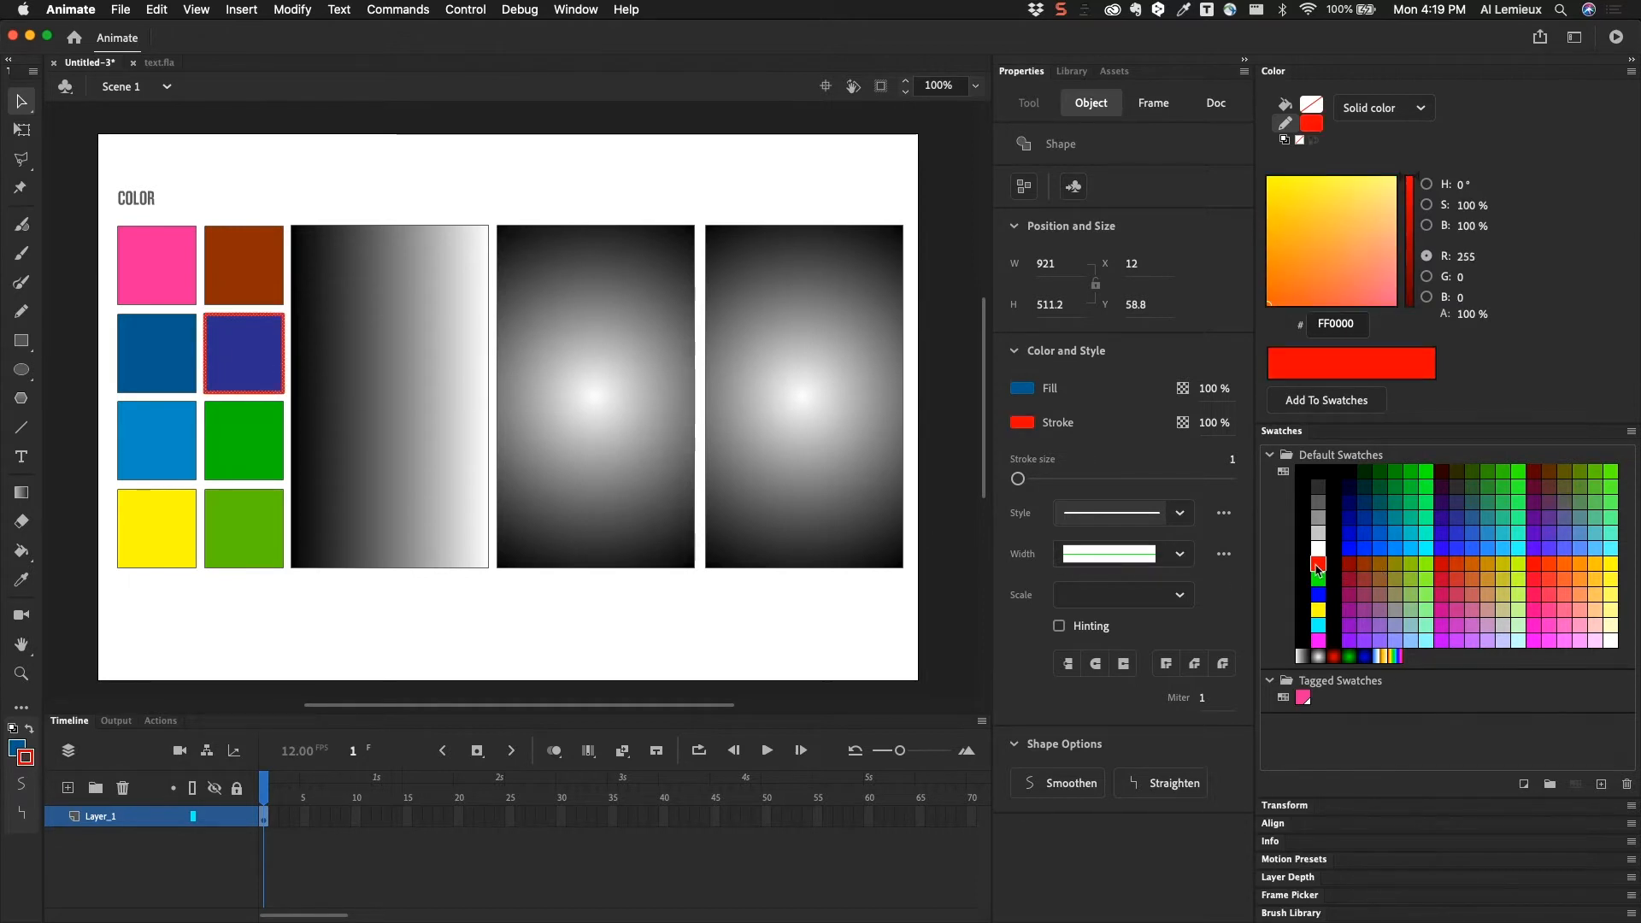
{"action": "left_click", "coordinate": [523, 599]}
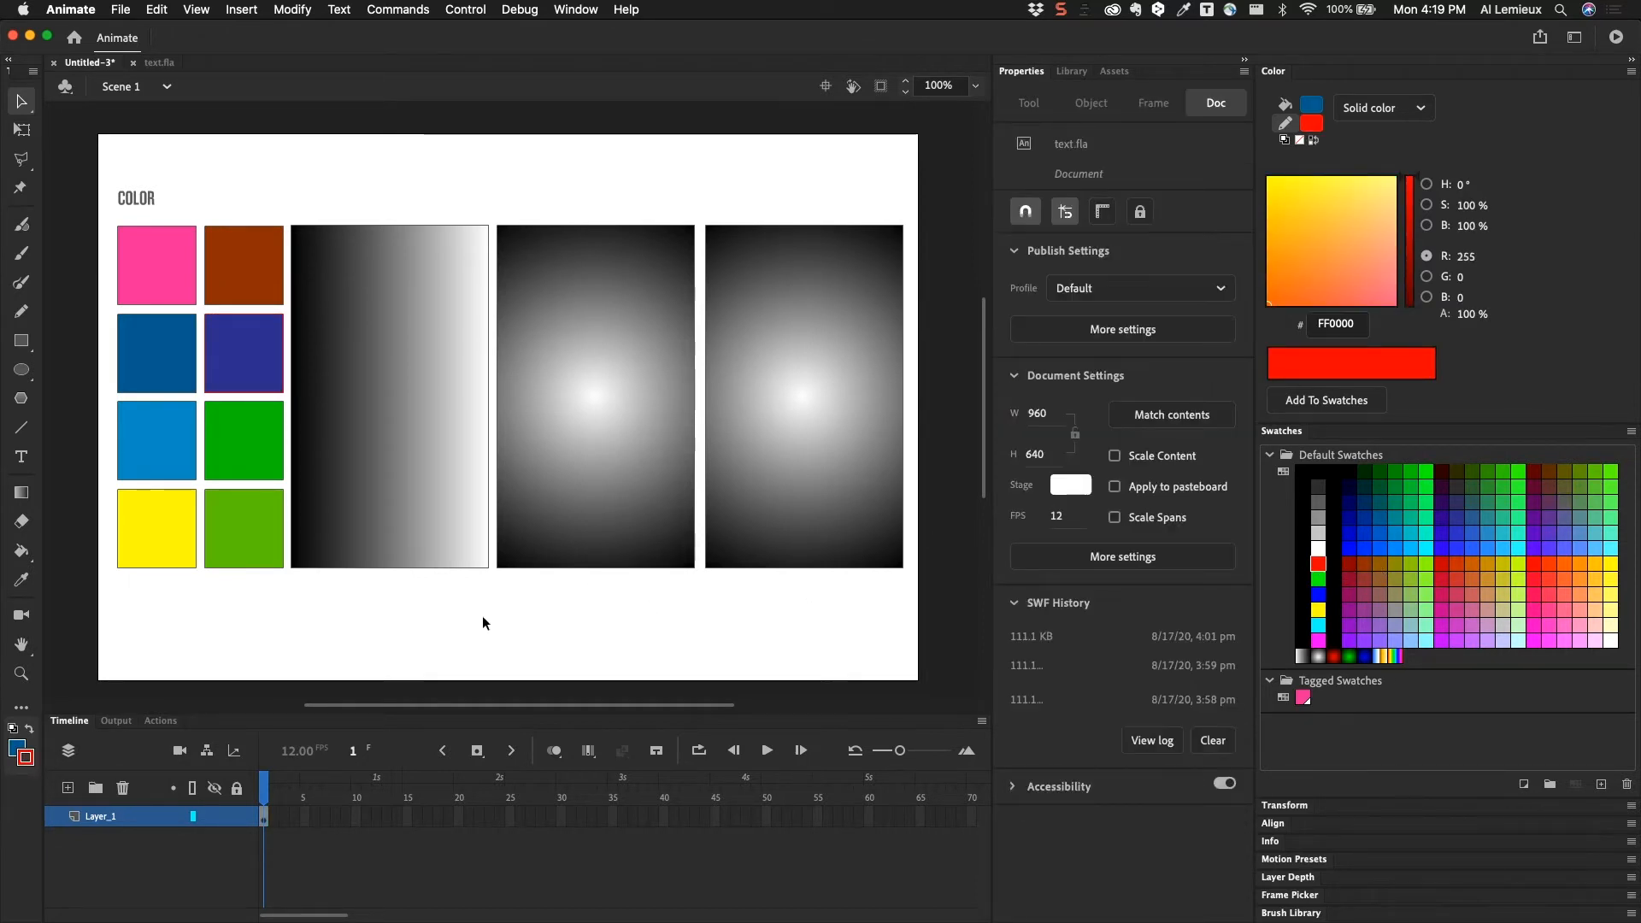
- Set the purple-blue square's outline to stroke size 10, delete that outline, and check that the fill selects separately
{"action": "left_click", "coordinate": [233, 318]}
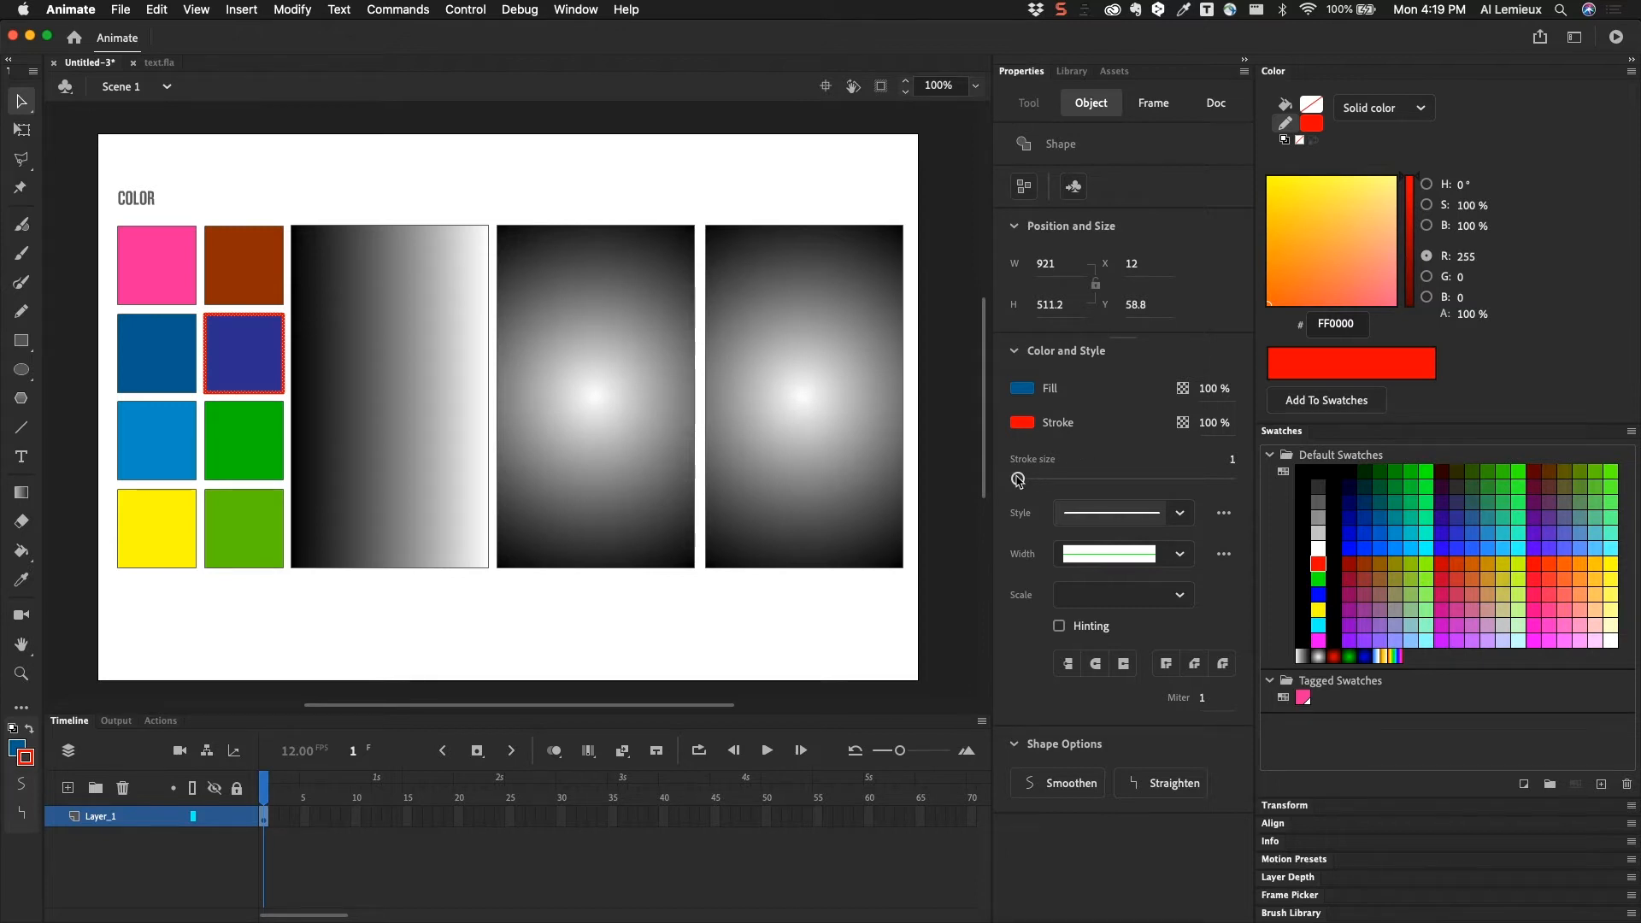
{"action": "left_click_drag", "start_coordinate": [1019, 479], "coordinate": [1033, 481]}
{"action": "key", "text": "Delete"}
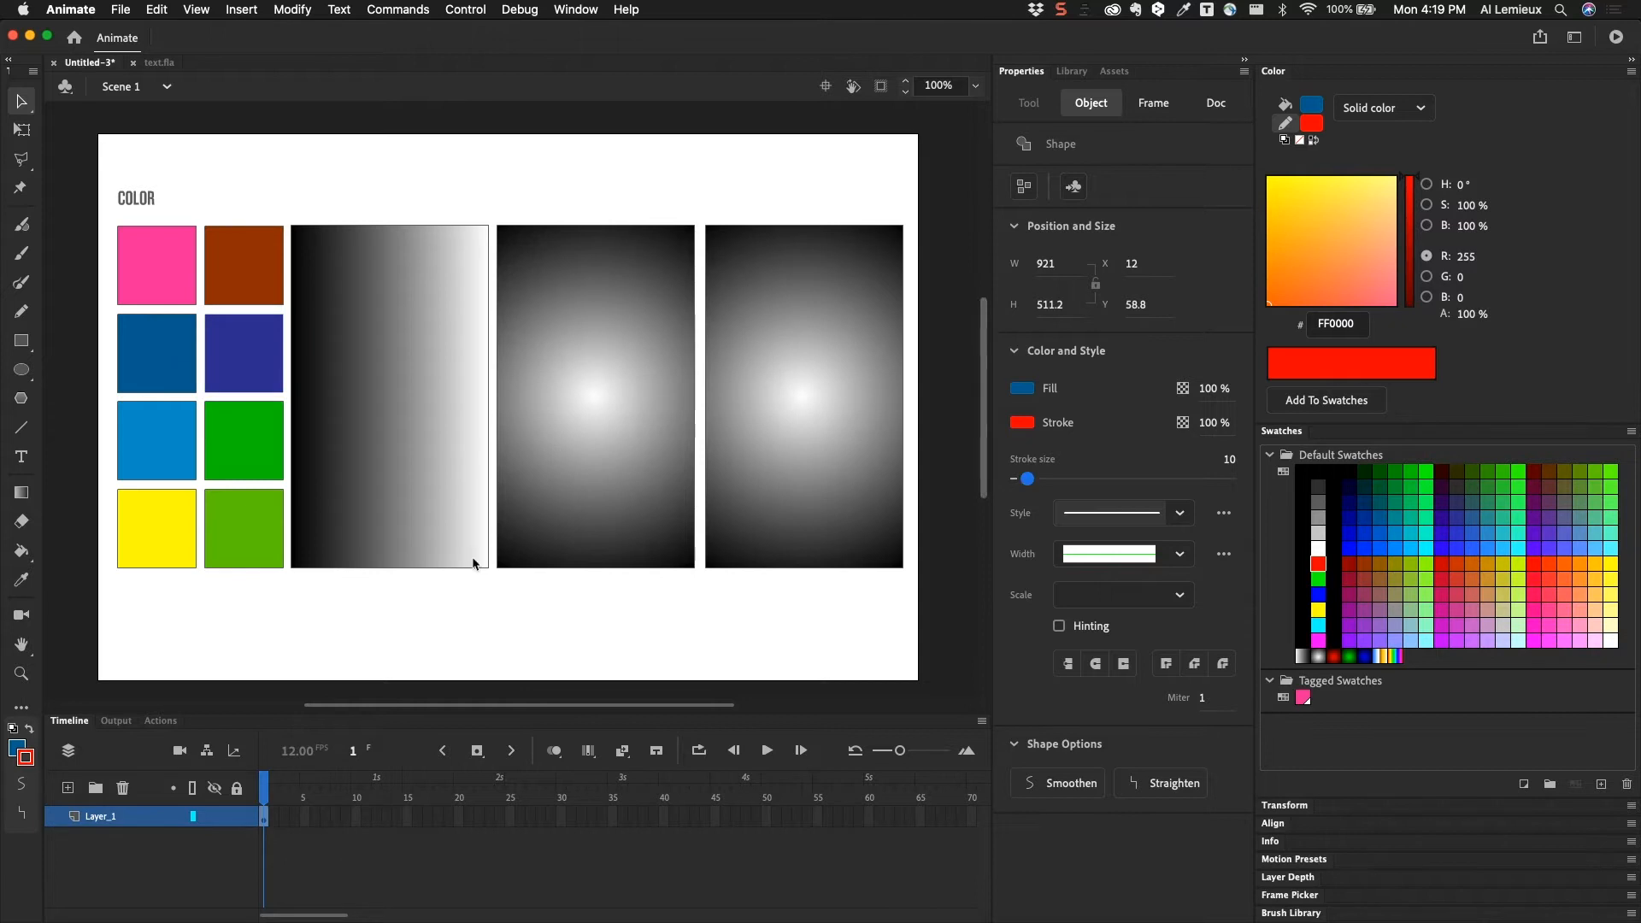
{"action": "left_click", "coordinate": [241, 634]}
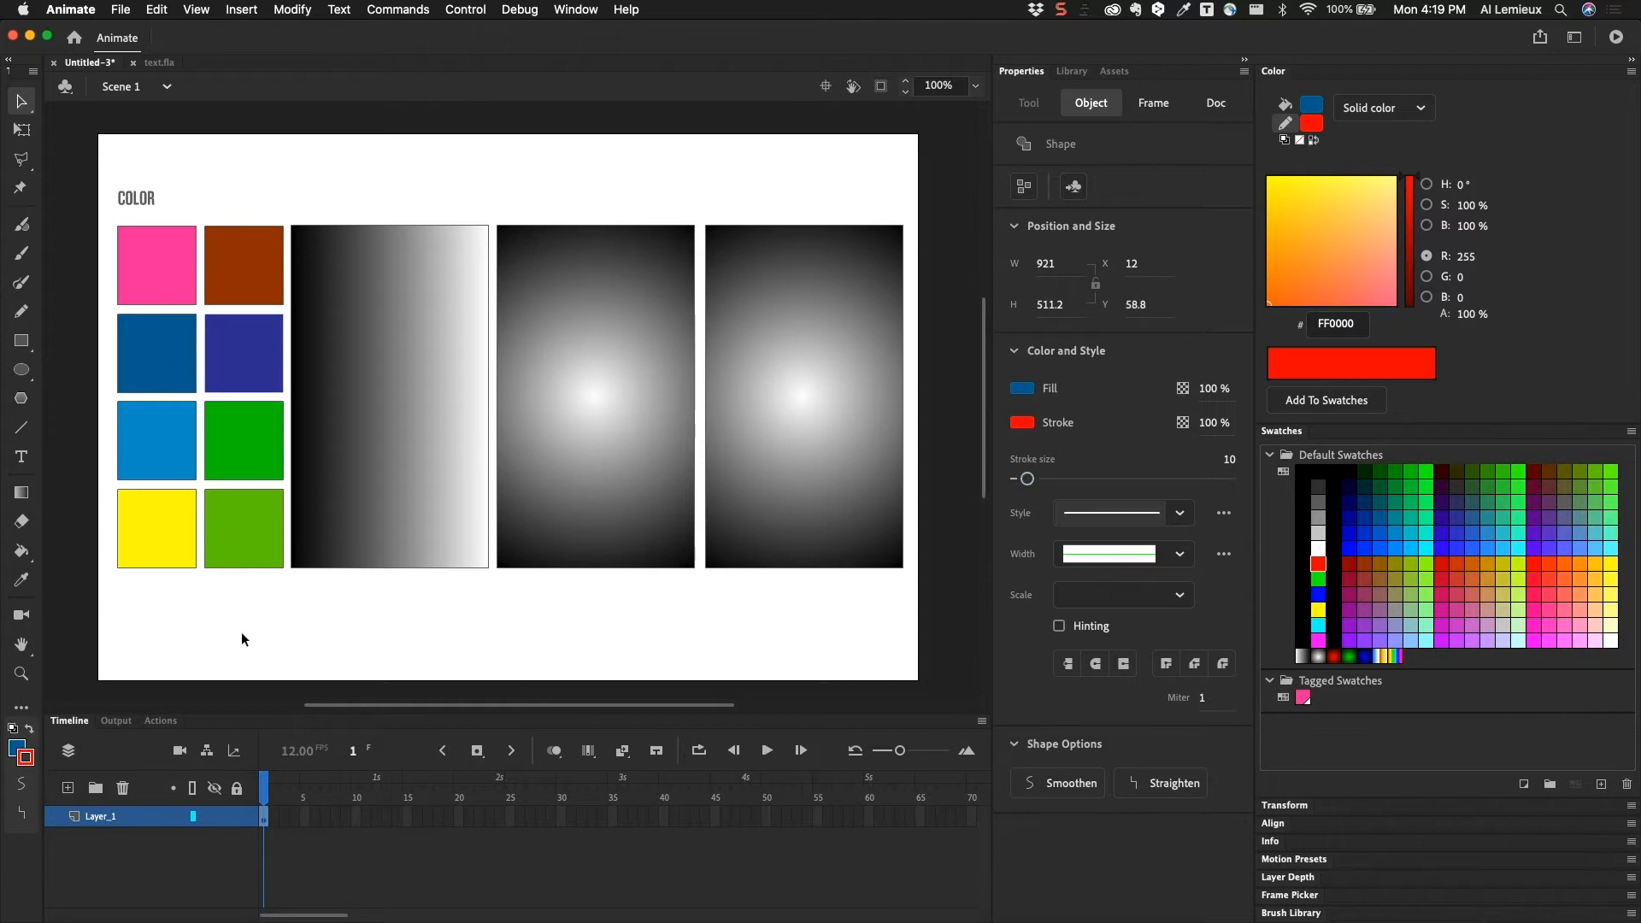
{"action": "left_click", "coordinate": [236, 392]}
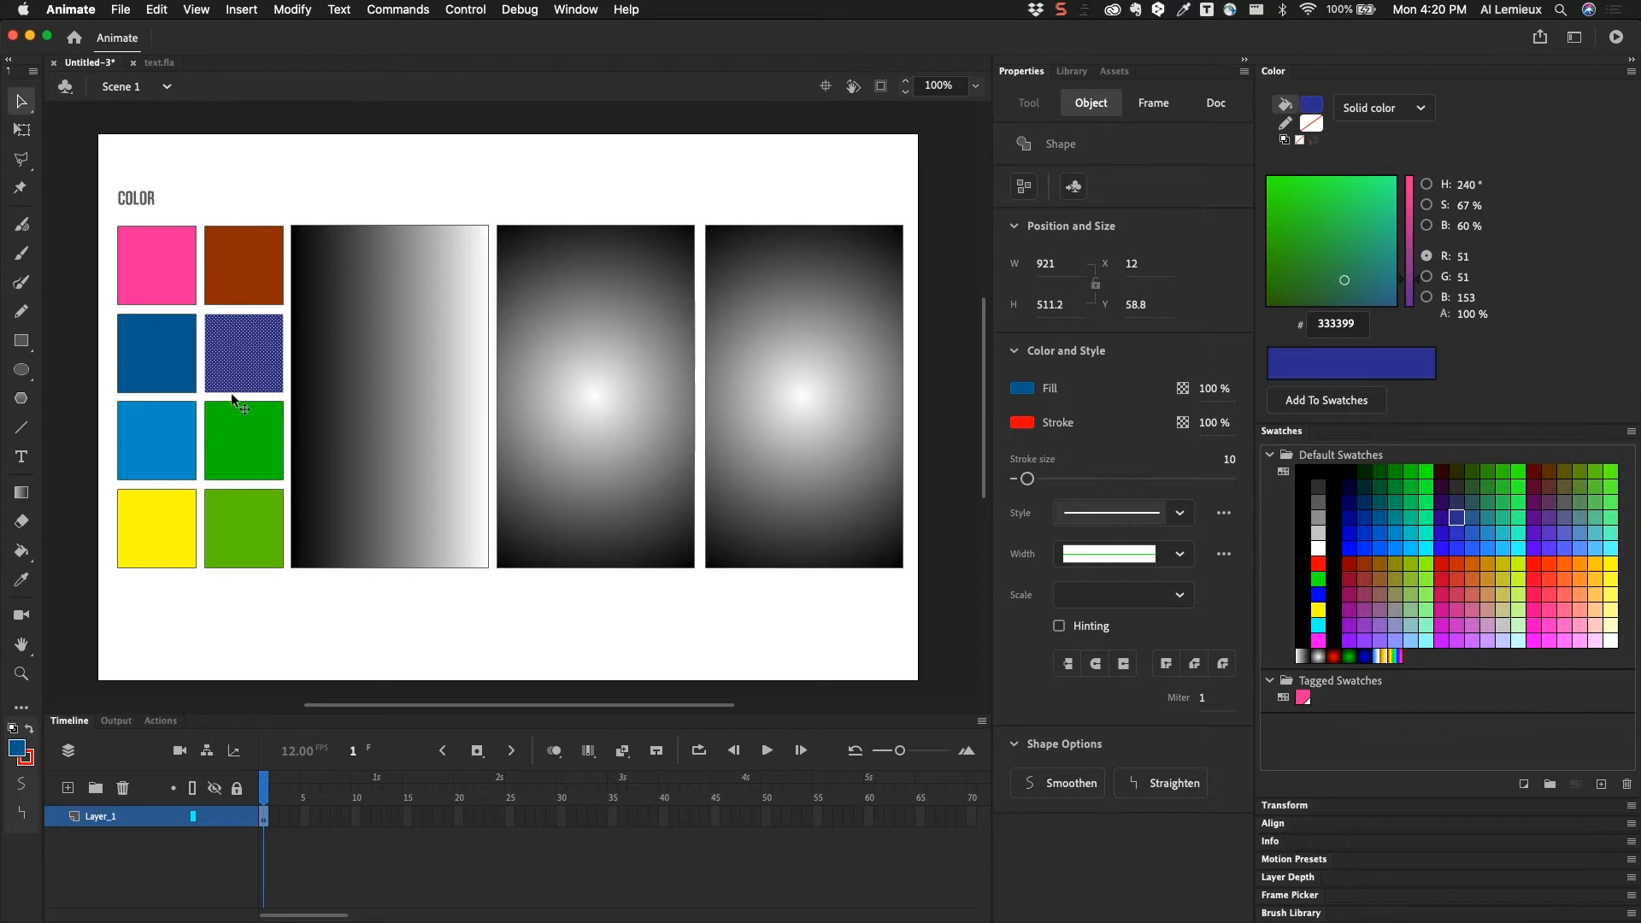
{"action": "left_click", "coordinate": [265, 659]}
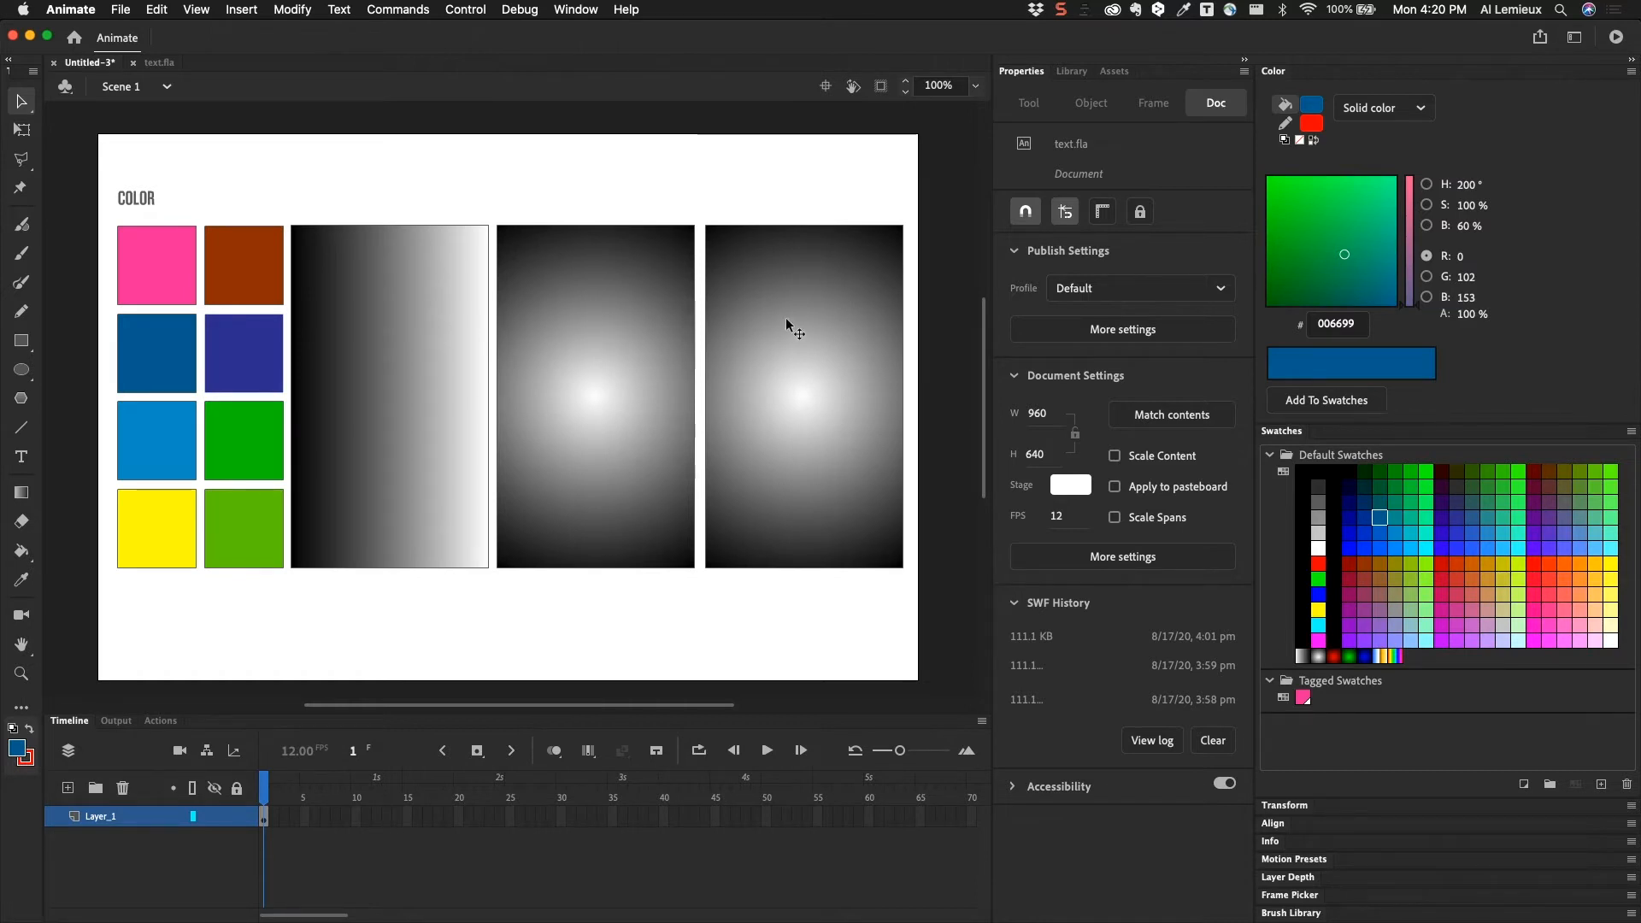
- Recolor the linear gradient rectangle's ends, using green 007952 for the black stop and pink FF92B9 for the white stop
{"action": "left_click", "coordinate": [372, 323]}
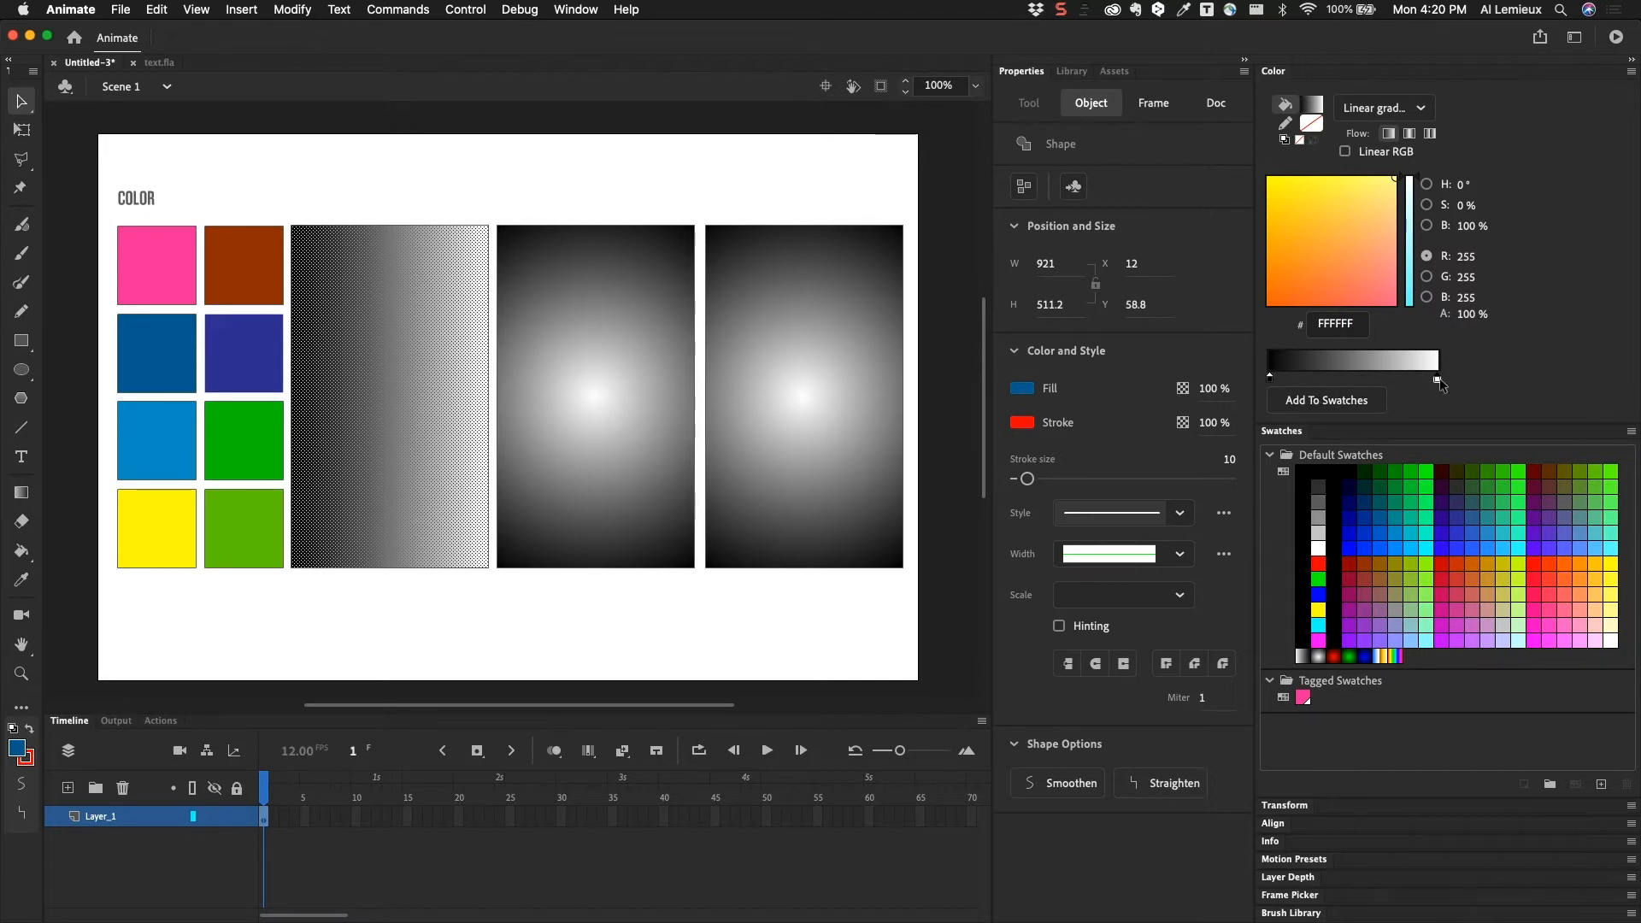
{"action": "left_click", "coordinate": [1270, 378]}
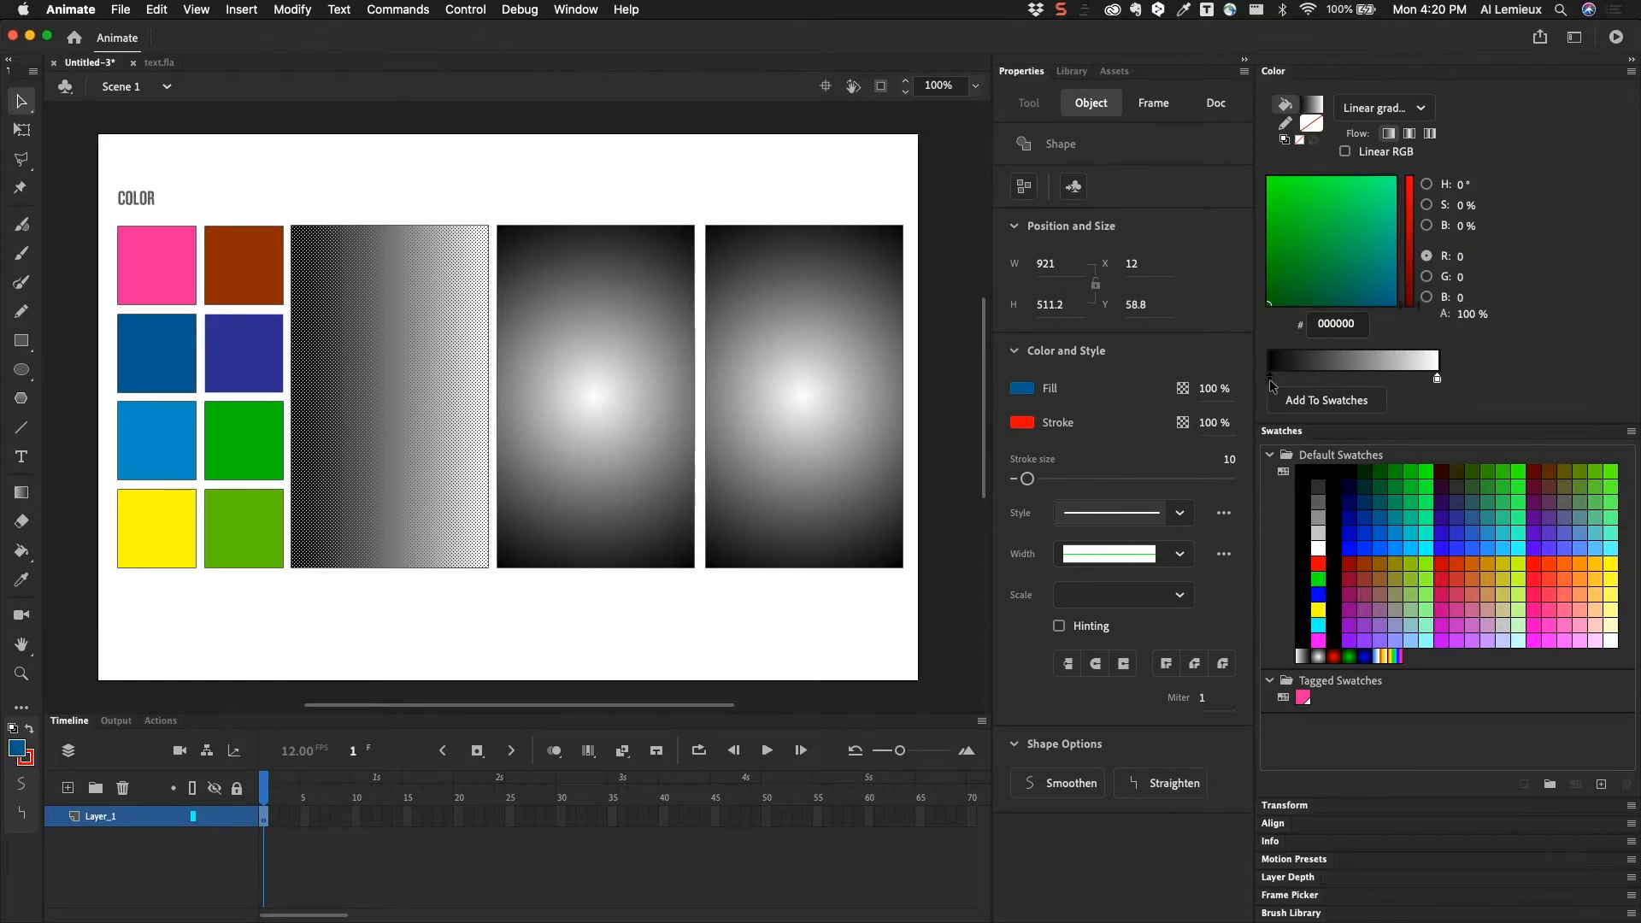
{"action": "left_click_drag", "start_coordinate": [1271, 303], "coordinate": [1311, 246]}
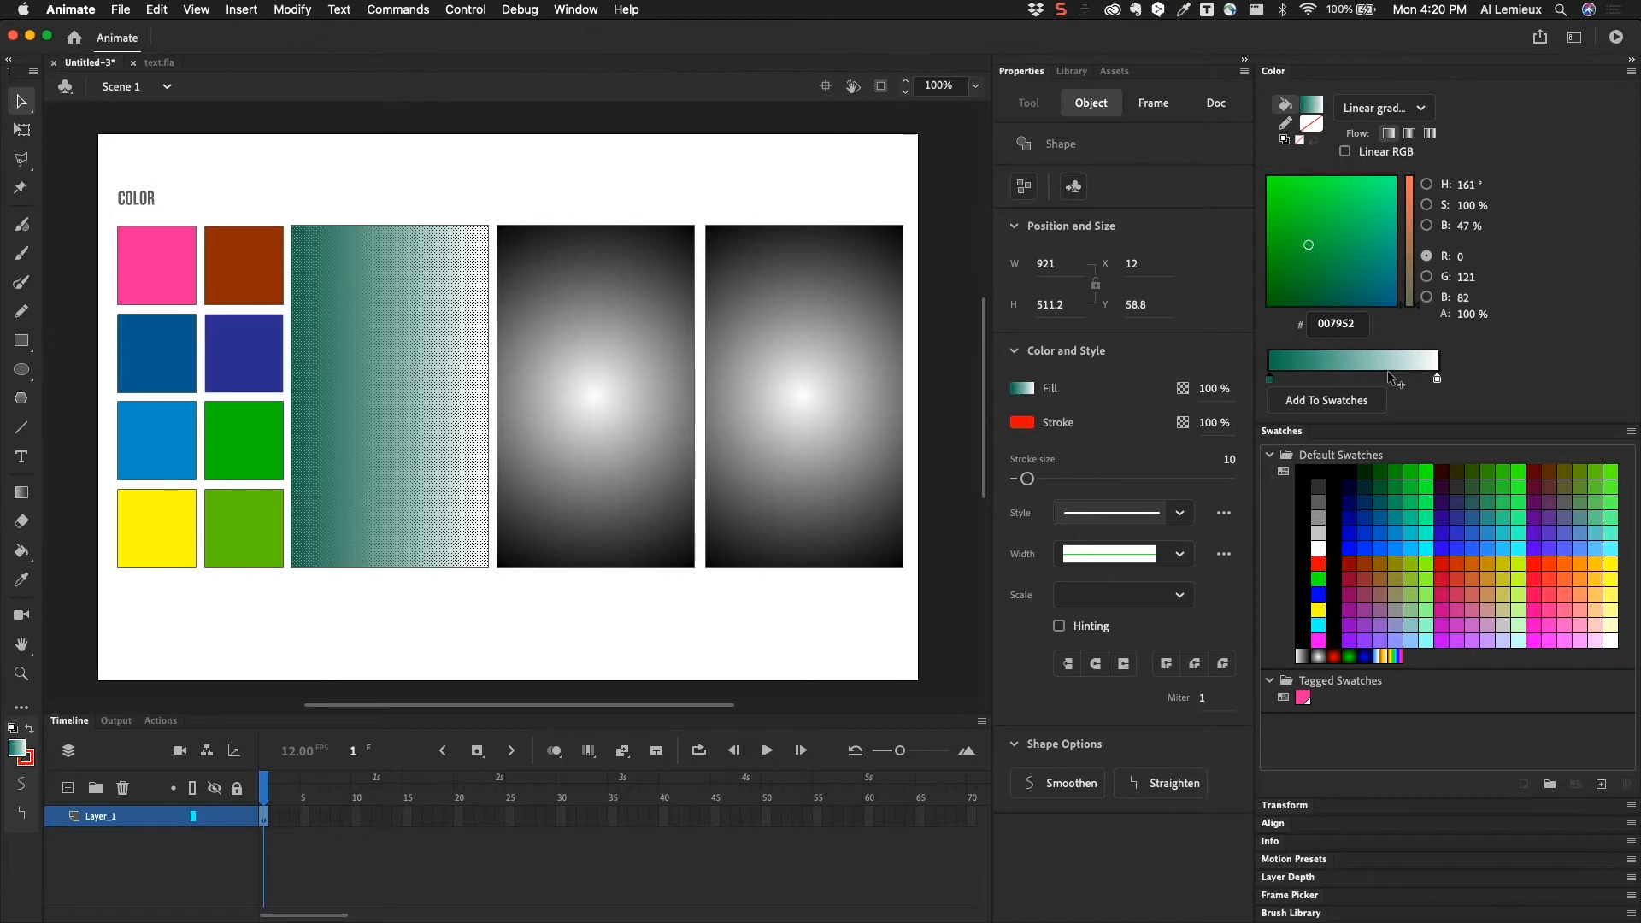
{"action": "left_click", "coordinate": [1437, 378]}
{"action": "left_click", "coordinate": [1340, 213]}
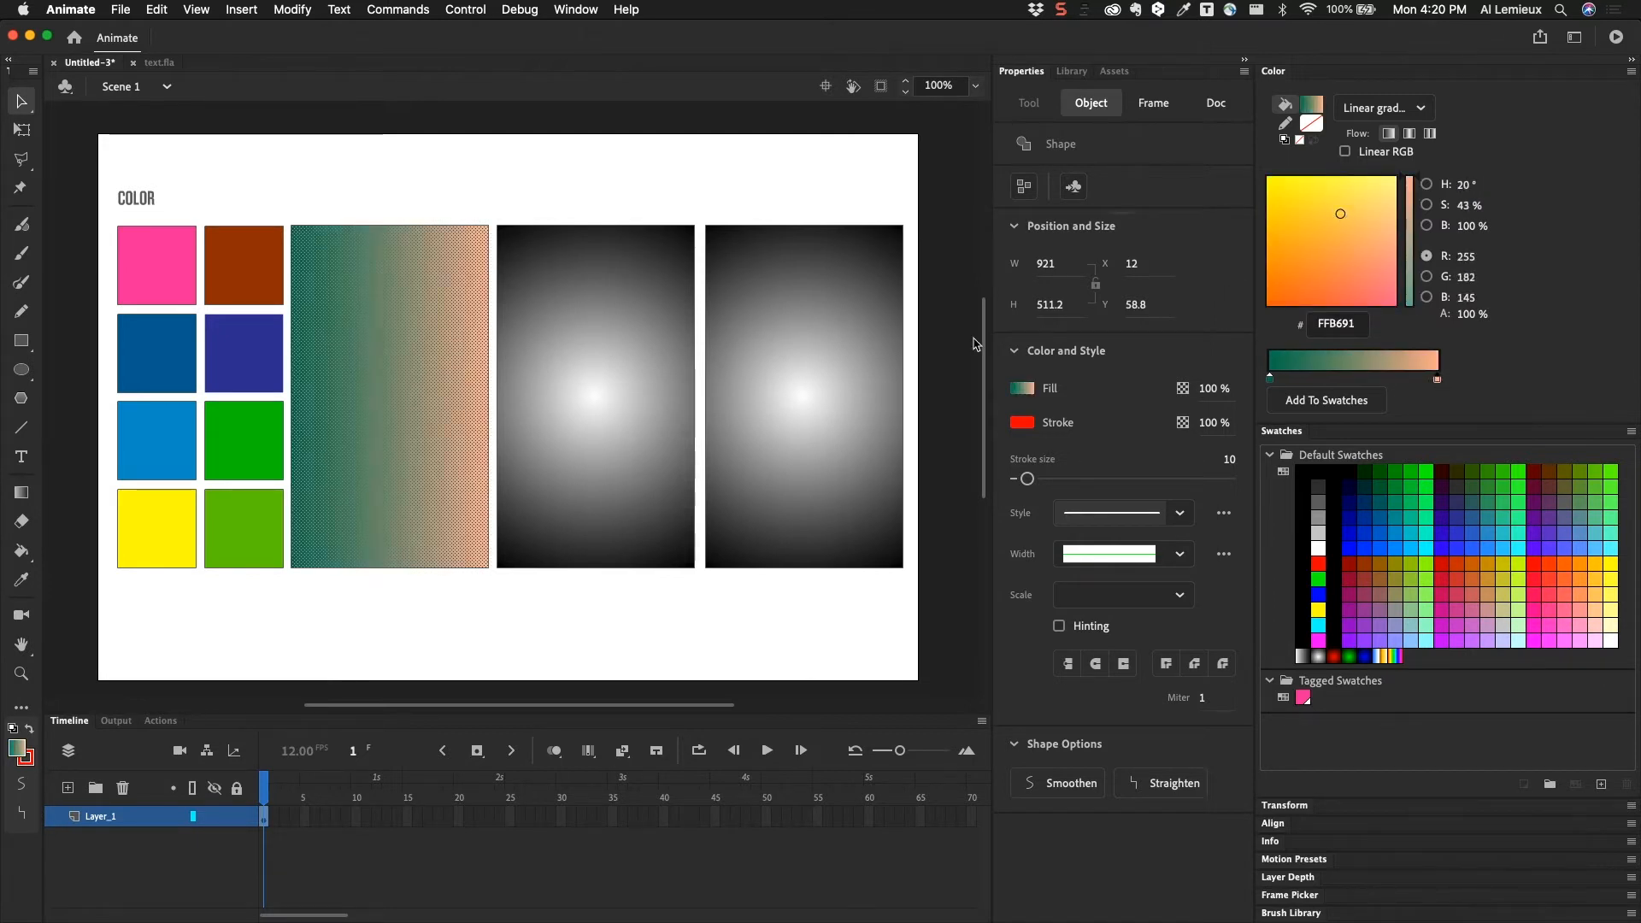
{"action": "left_click", "coordinate": [1357, 234]}
{"action": "left_click_drag", "start_coordinate": [1357, 234], "coordinate": [1360, 231]}
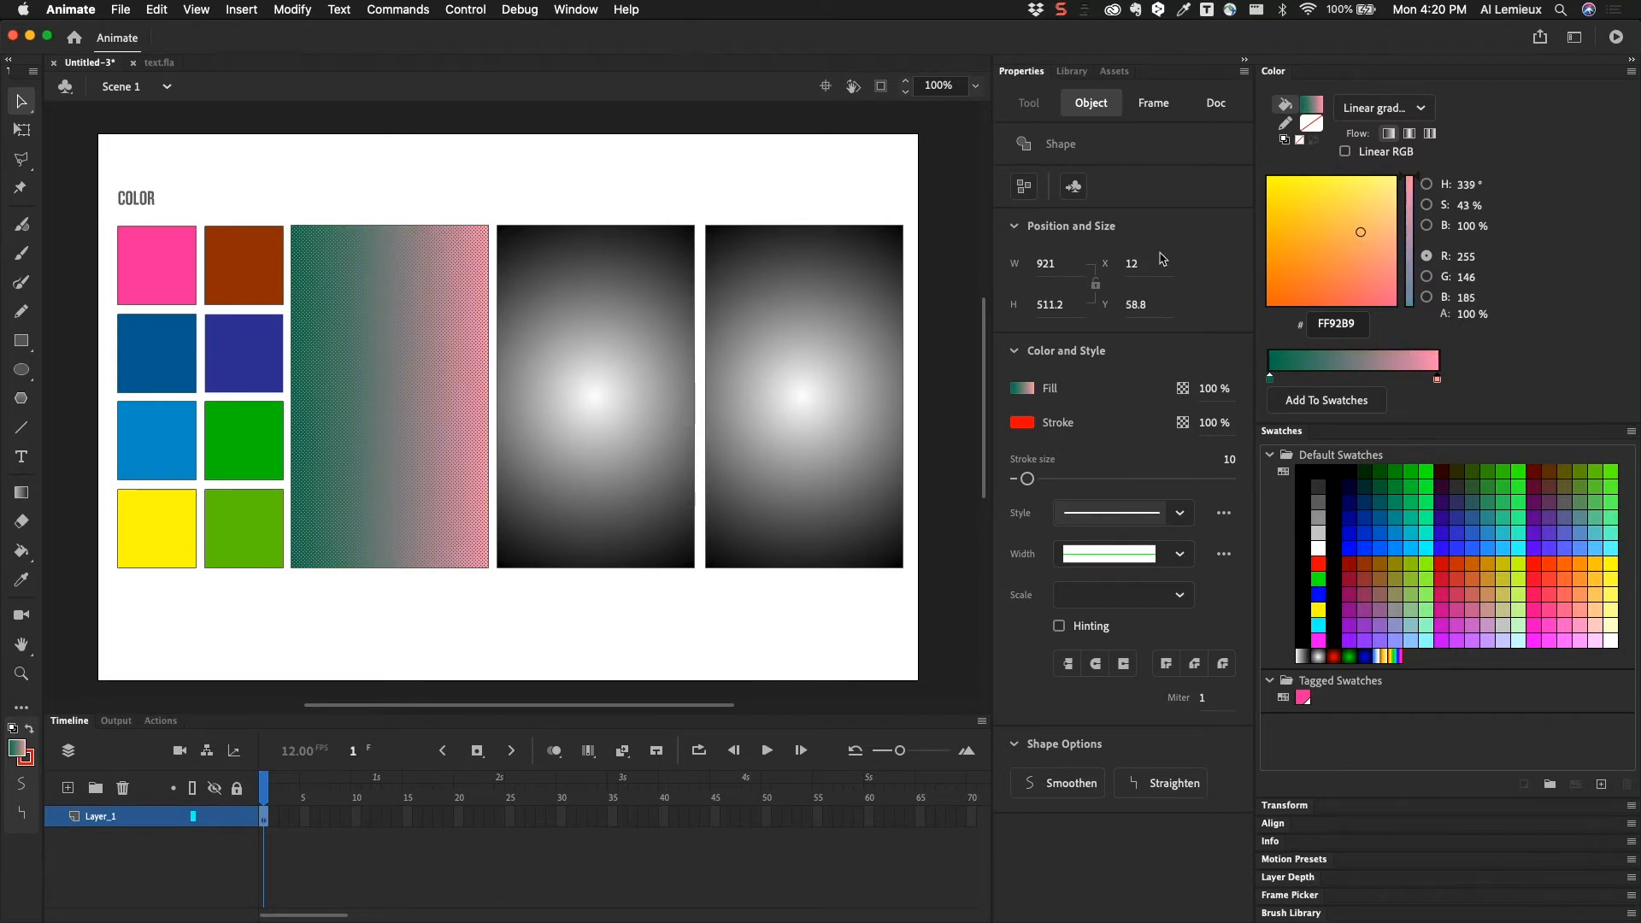
{"action": "left_click", "coordinate": [412, 193]}
- Add a dark blue stop near the linear gradient's green end and a gold CCA74D stop near its pink end
{"action": "left_click", "coordinate": [400, 269]}
{"action": "left_click", "coordinate": [1302, 378]}
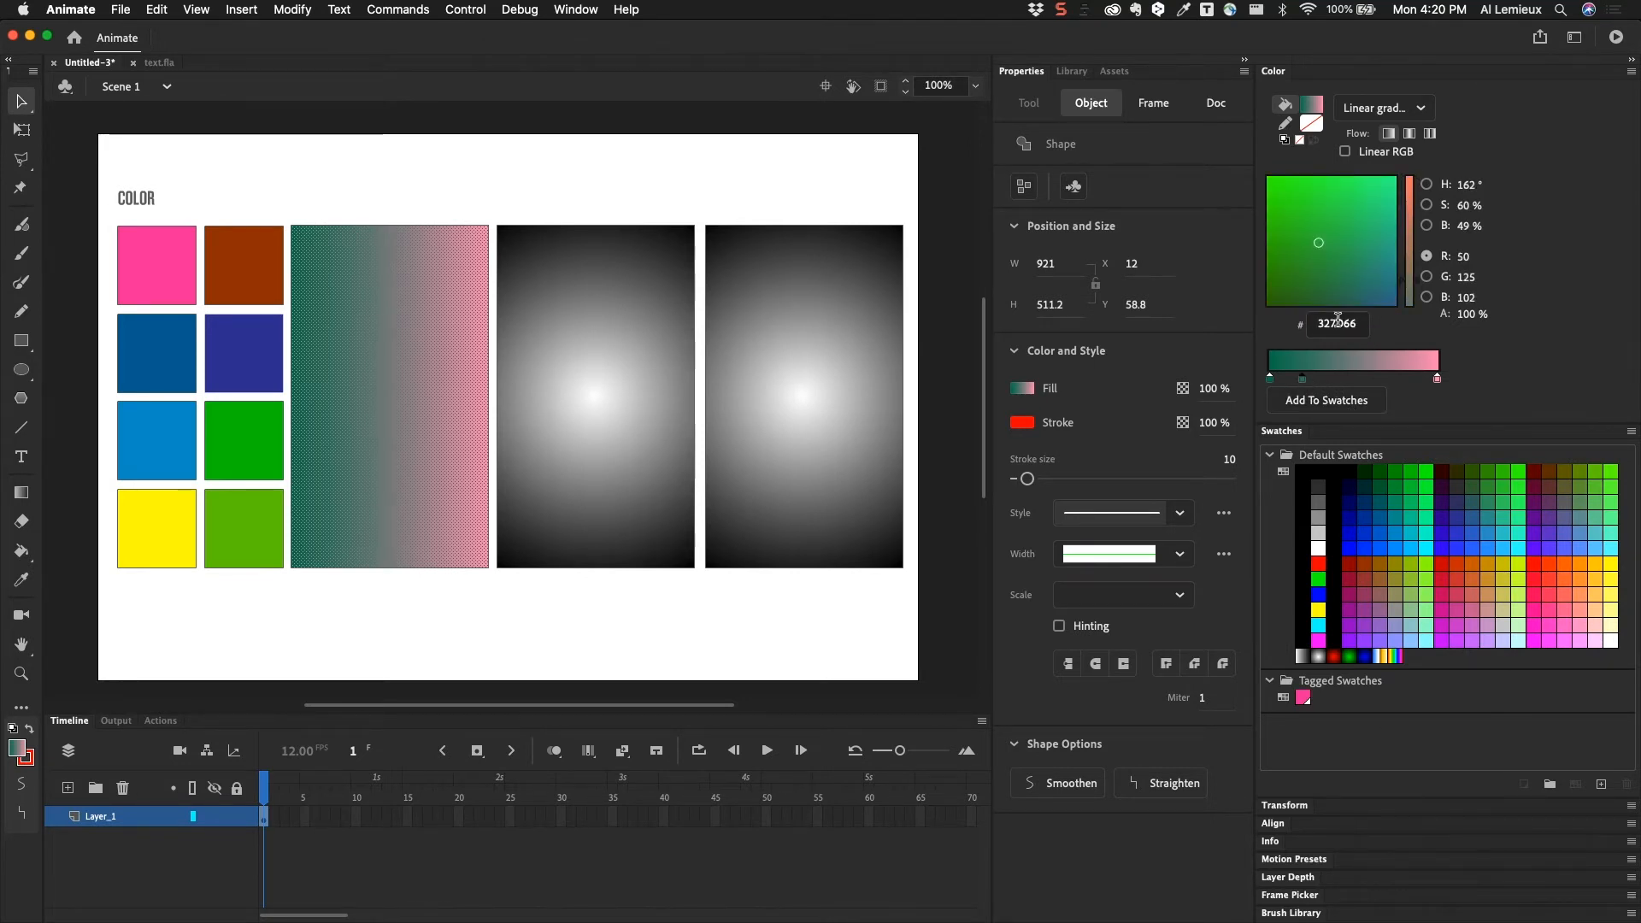
{"action": "left_click_drag", "start_coordinate": [1339, 242], "coordinate": [1322, 257]}
{"action": "left_click", "coordinate": [1403, 373]}
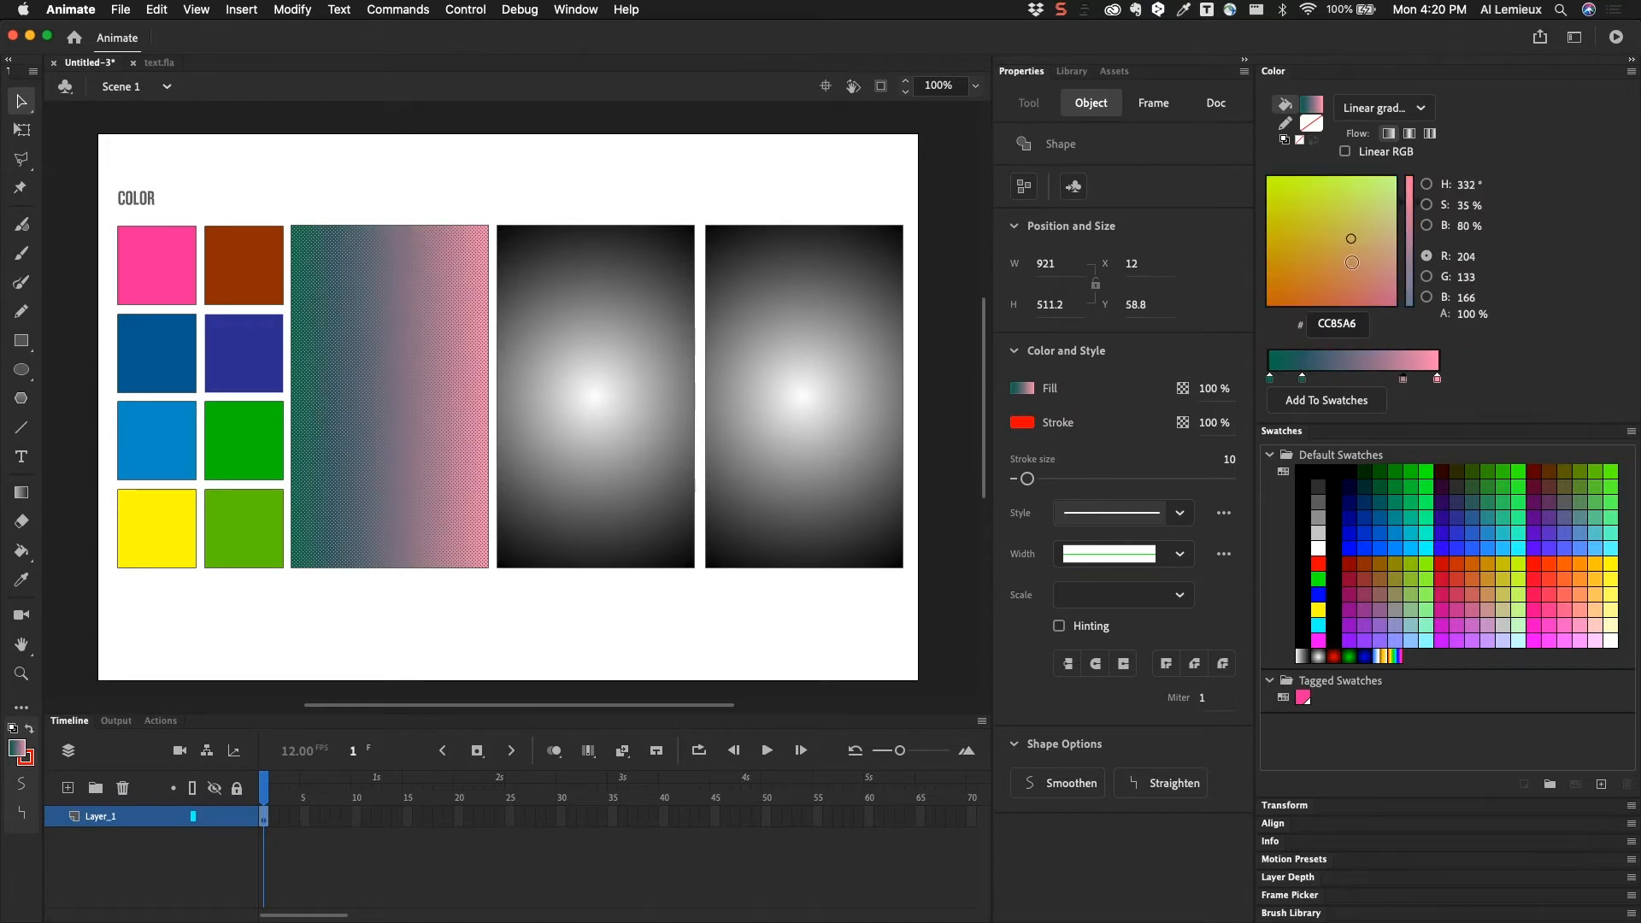
{"action": "left_click_drag", "start_coordinate": [1348, 238], "coordinate": [1306, 221]}
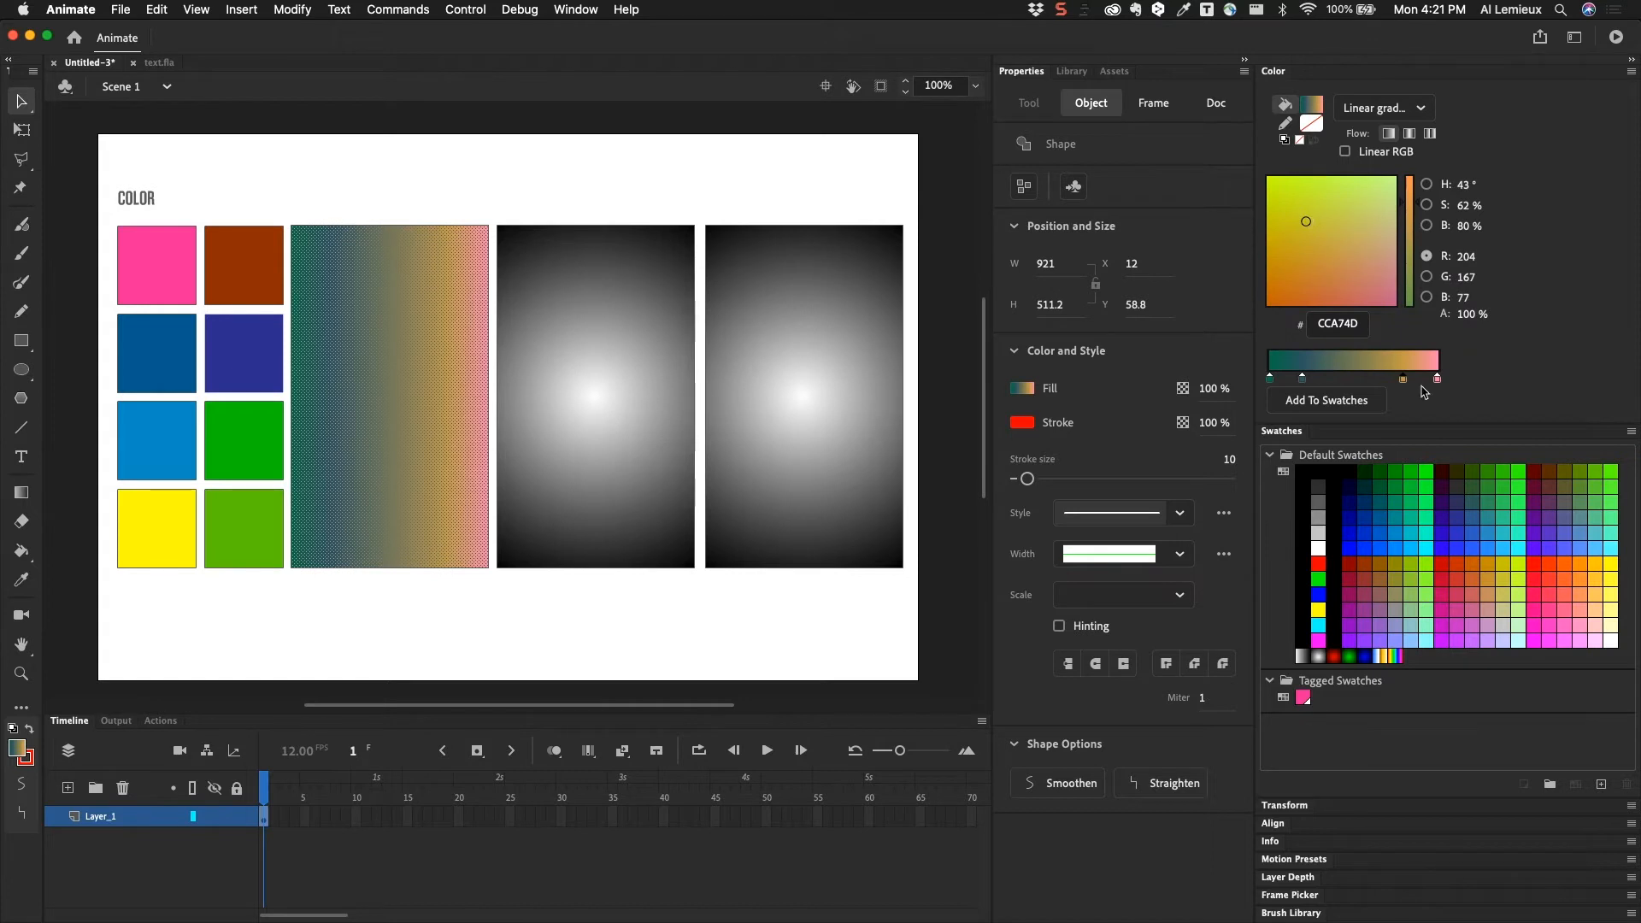
{"action": "left_click", "coordinate": [495, 182]}
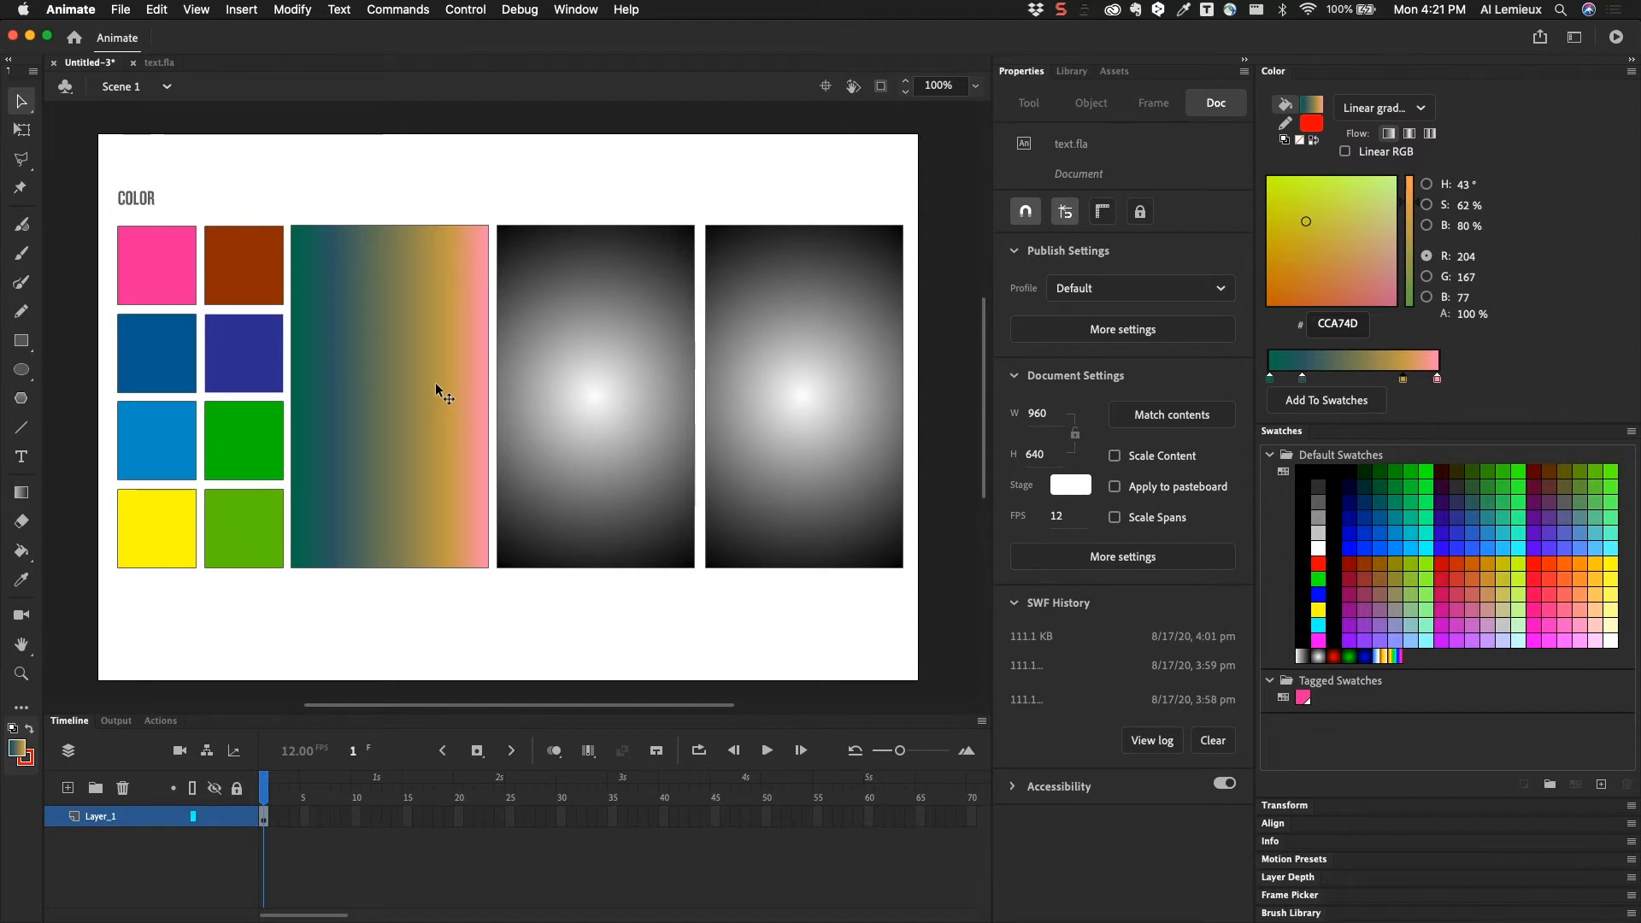
- Widen the rectangle's linear gradient and rotate it diagonally with the Gradient Transform tool, leaving its center mid-rectangle
{"action": "left_click", "coordinate": [404, 373]}
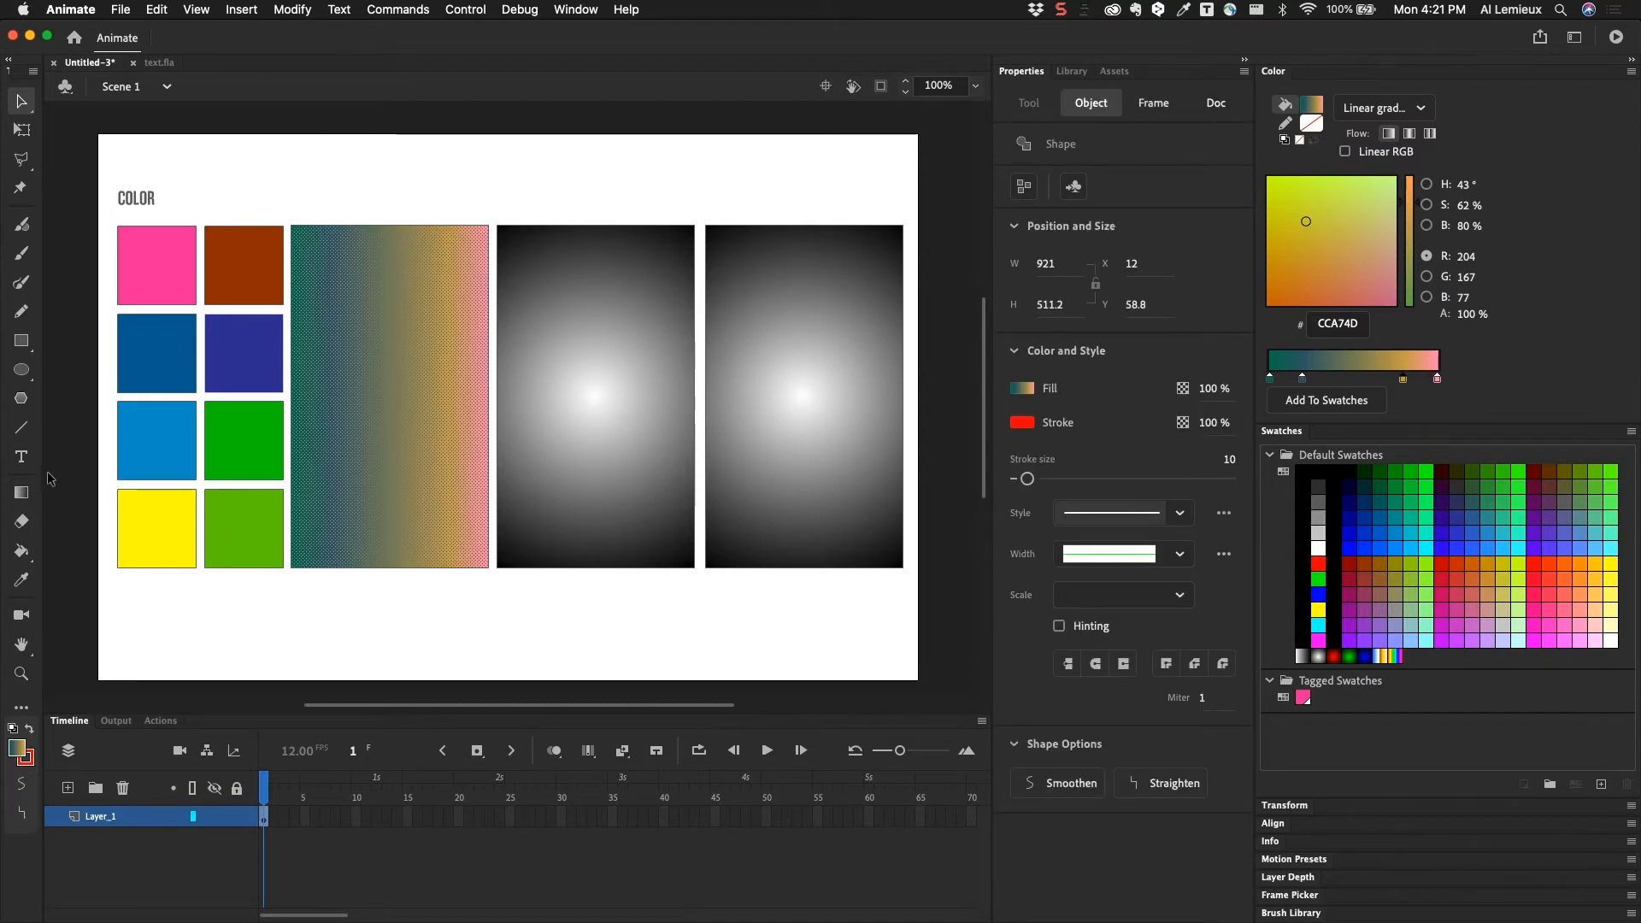
{"action": "left_click", "coordinate": [23, 494]}
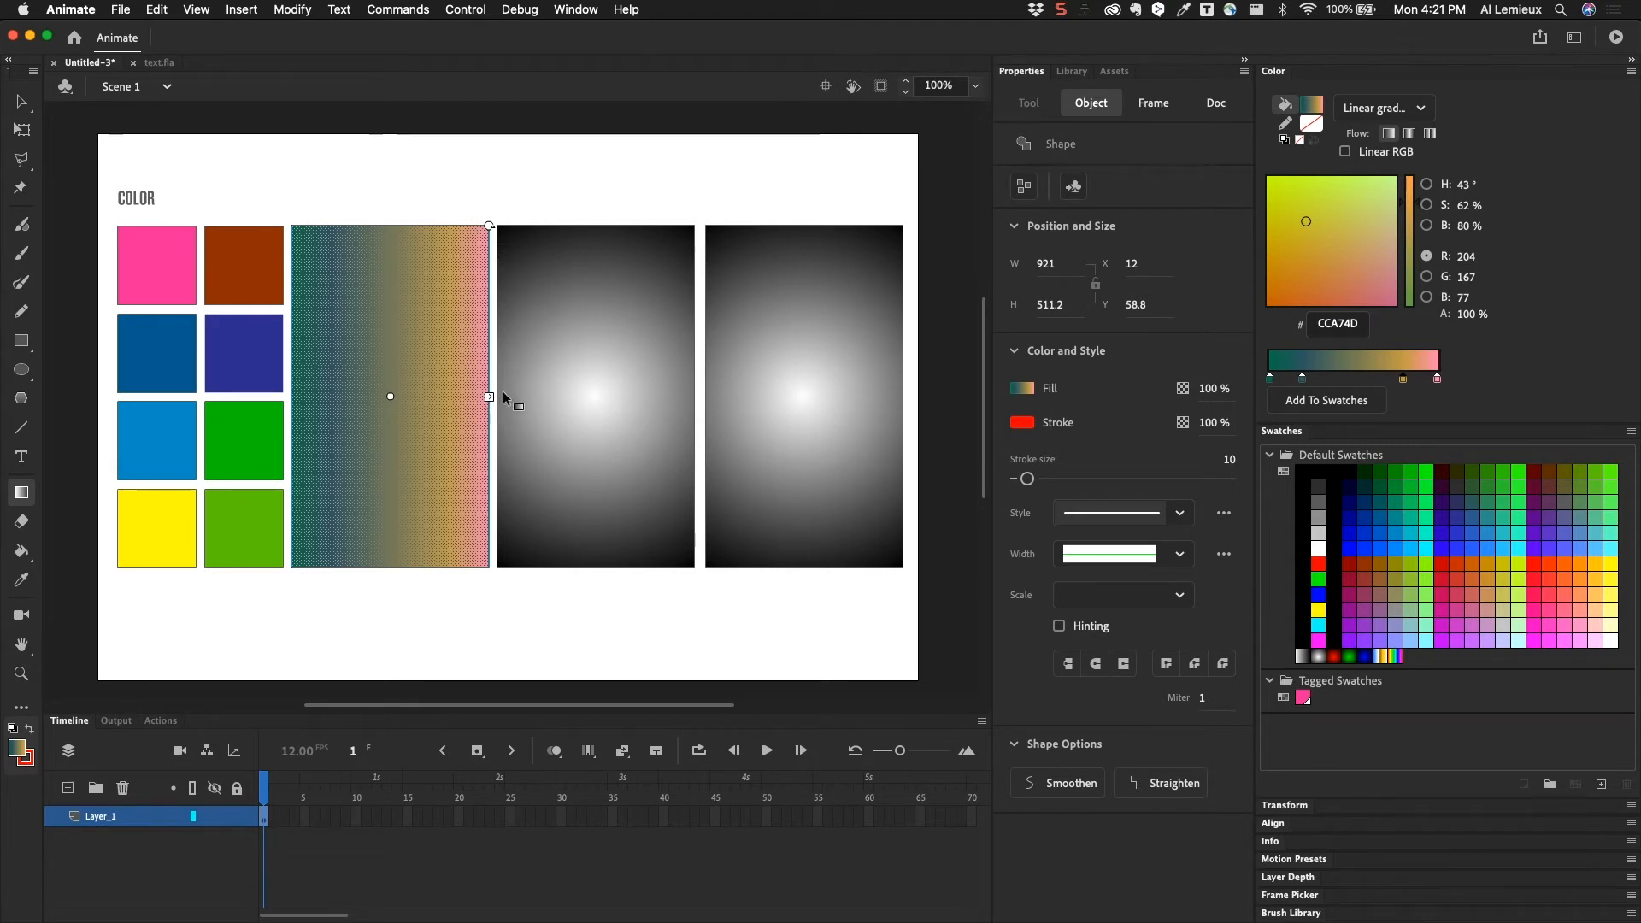
{"action": "left_click_drag", "start_coordinate": [490, 397], "coordinate": [535, 417]}
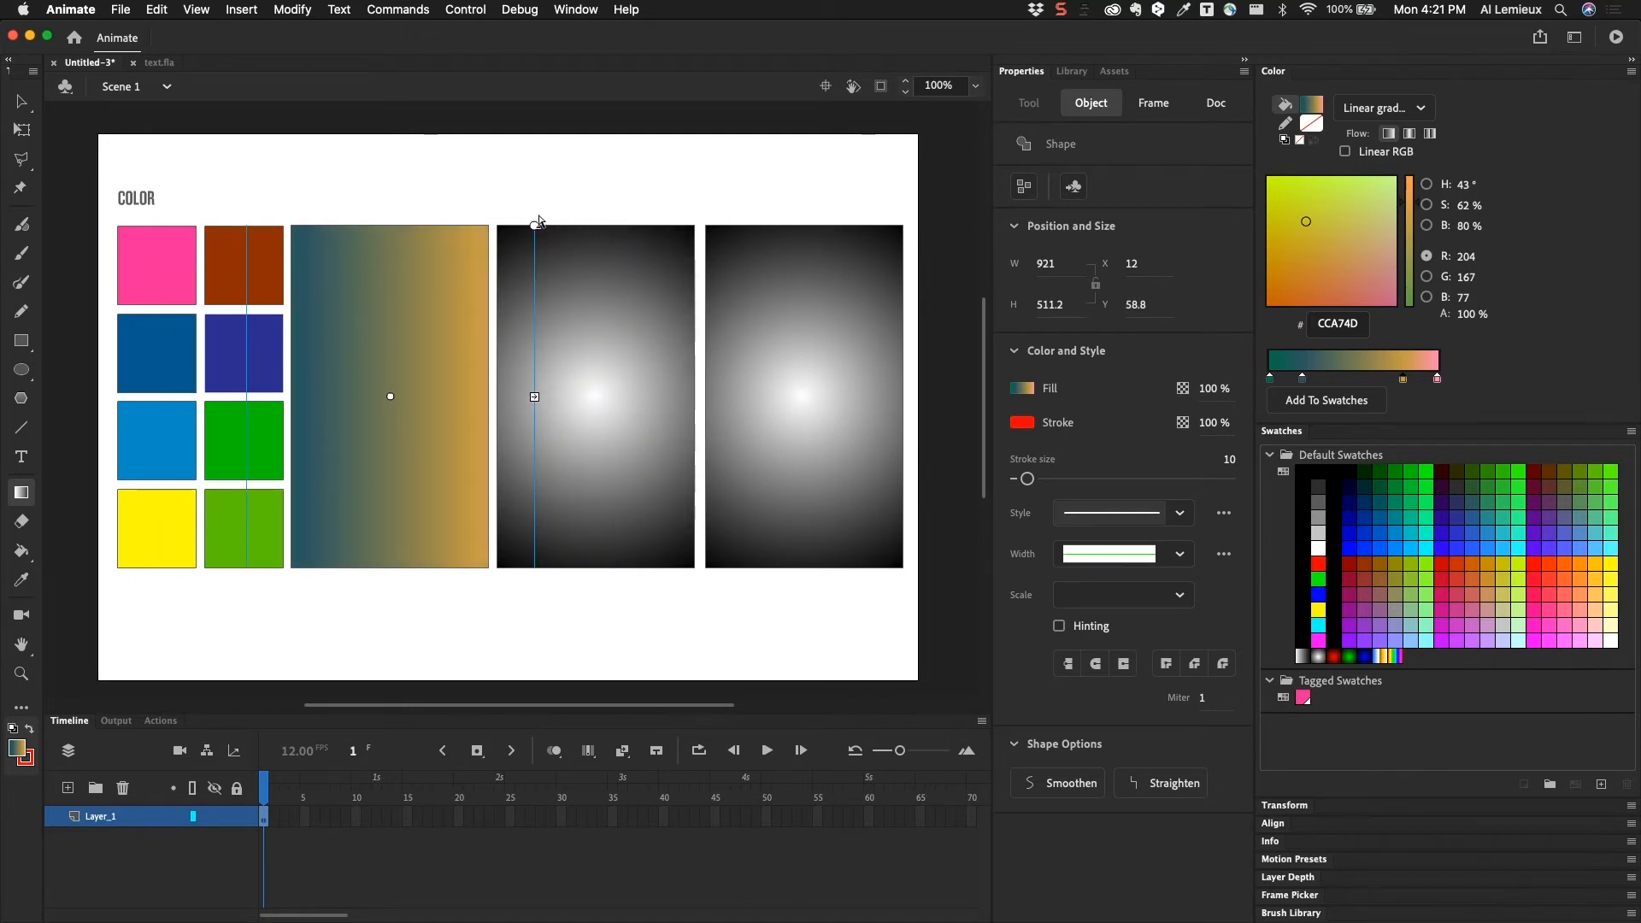
{"action": "left_click_drag", "start_coordinate": [535, 227], "coordinate": [580, 332]}
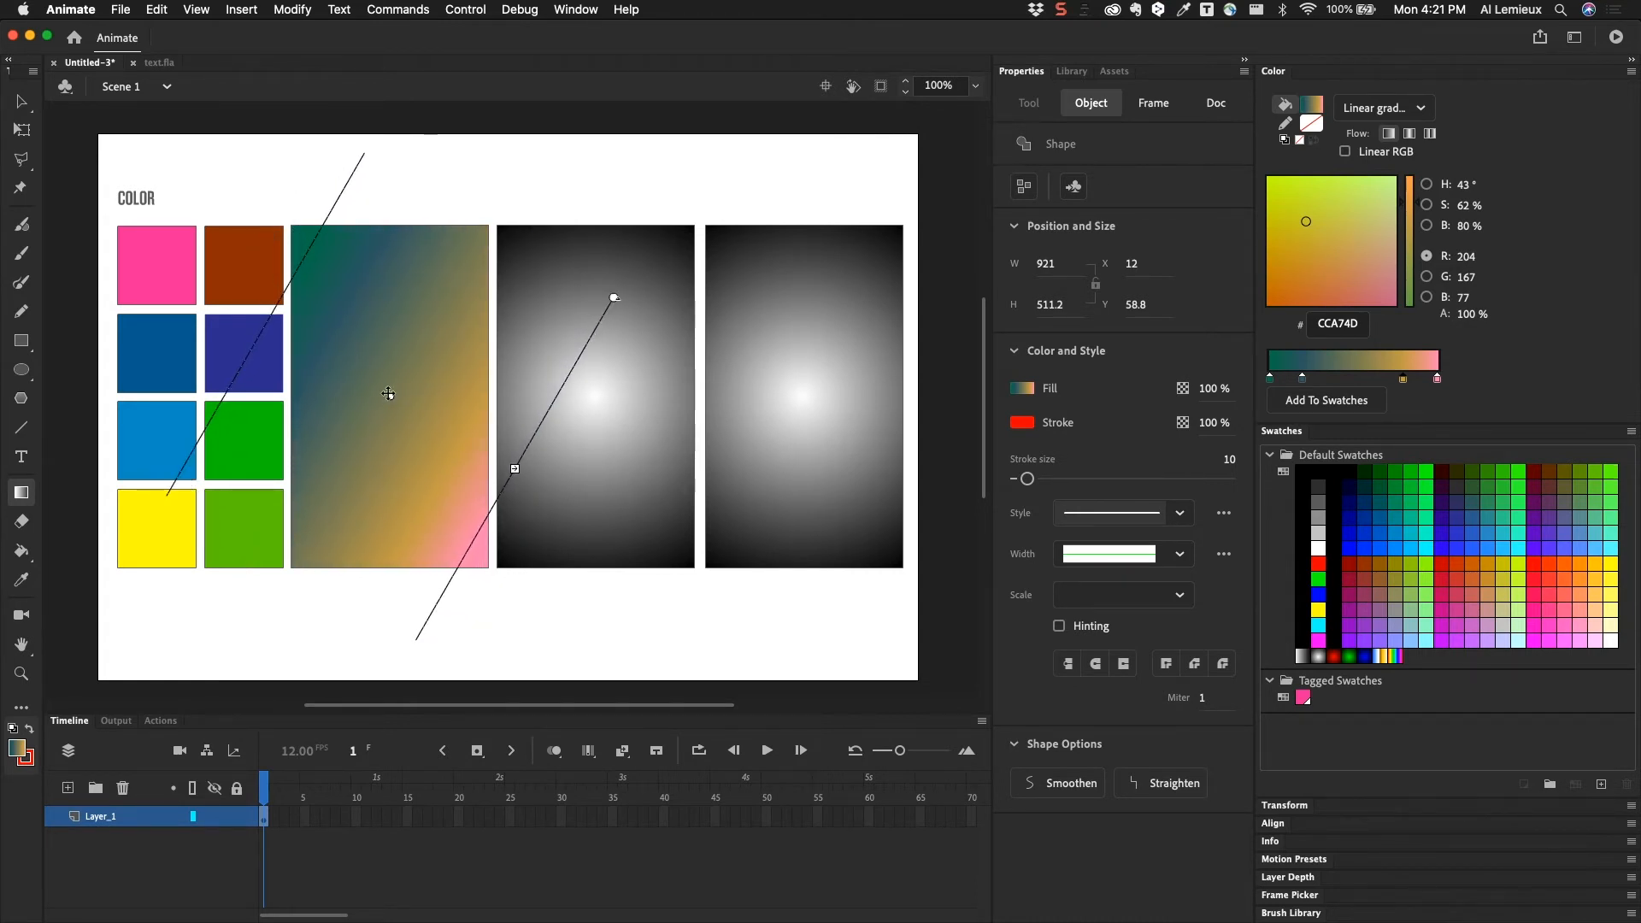
{"action": "mouse_move", "coordinate": [390, 395]}
{"action": "left_mouse_down"}
{"action": "mouse_move", "coordinate": [362, 351]}
{"action": "mouse_move", "coordinate": [422, 362]}
{"action": "mouse_move", "coordinate": [430, 385]}
{"action": "mouse_move", "coordinate": [390, 397]}
{"action": "left_mouse_up"}
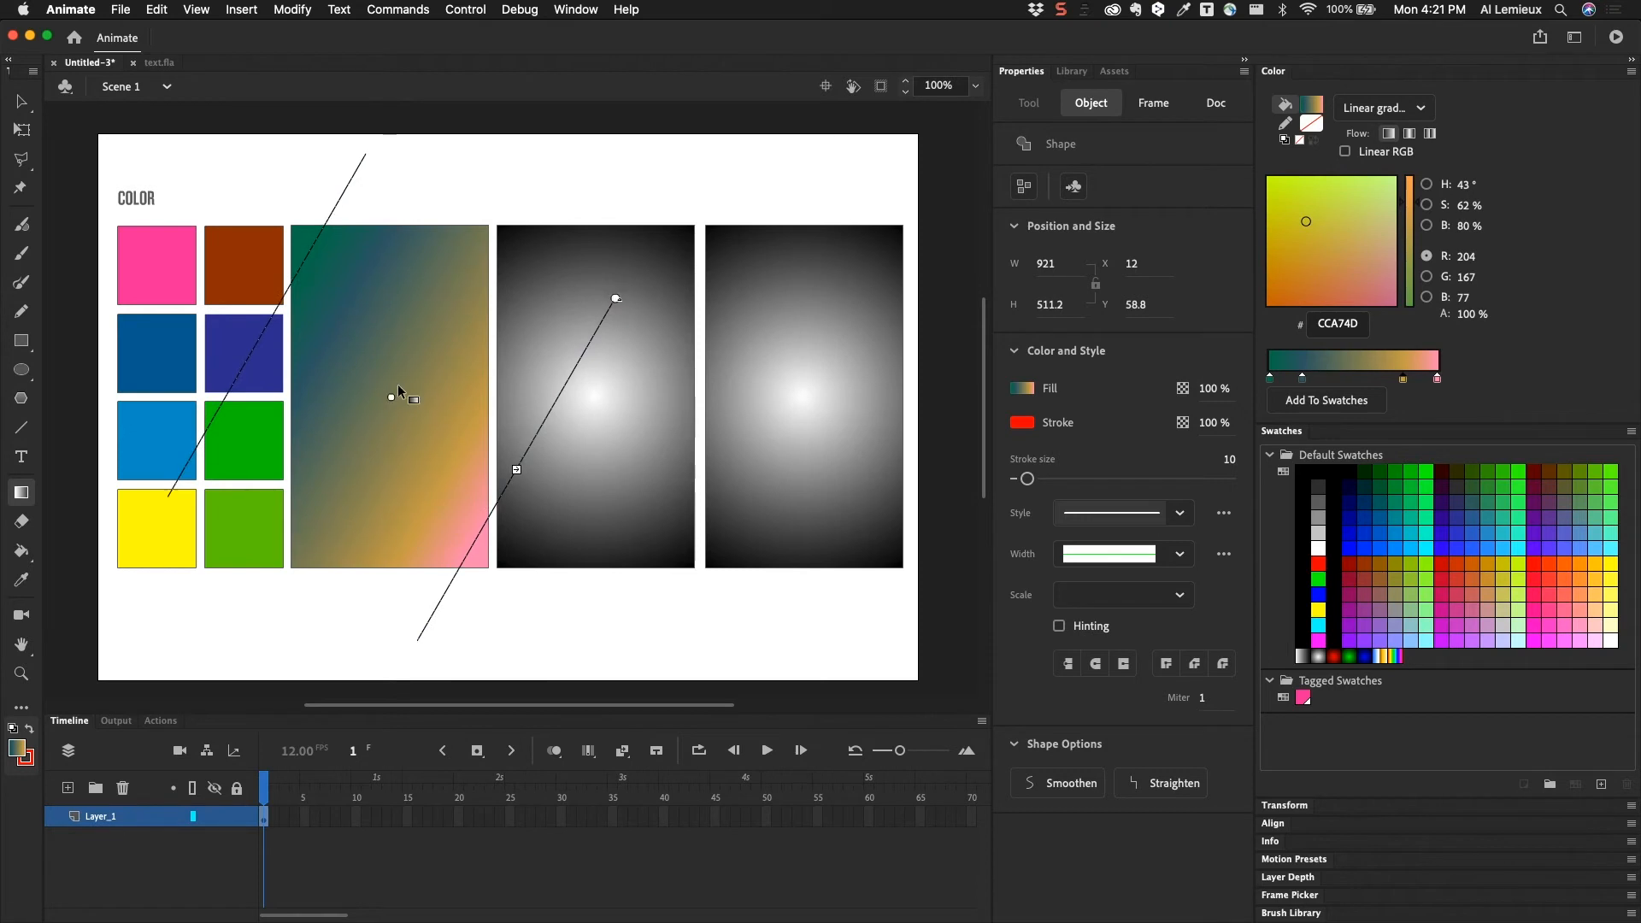
- Widen the linear gradient further, and stretch the middle rectangle's radial gradient into an ellipse rotated diagonally with the Gradient Transform tool
{"action": "left_click_drag", "start_coordinate": [518, 469], "coordinate": [561, 478]}
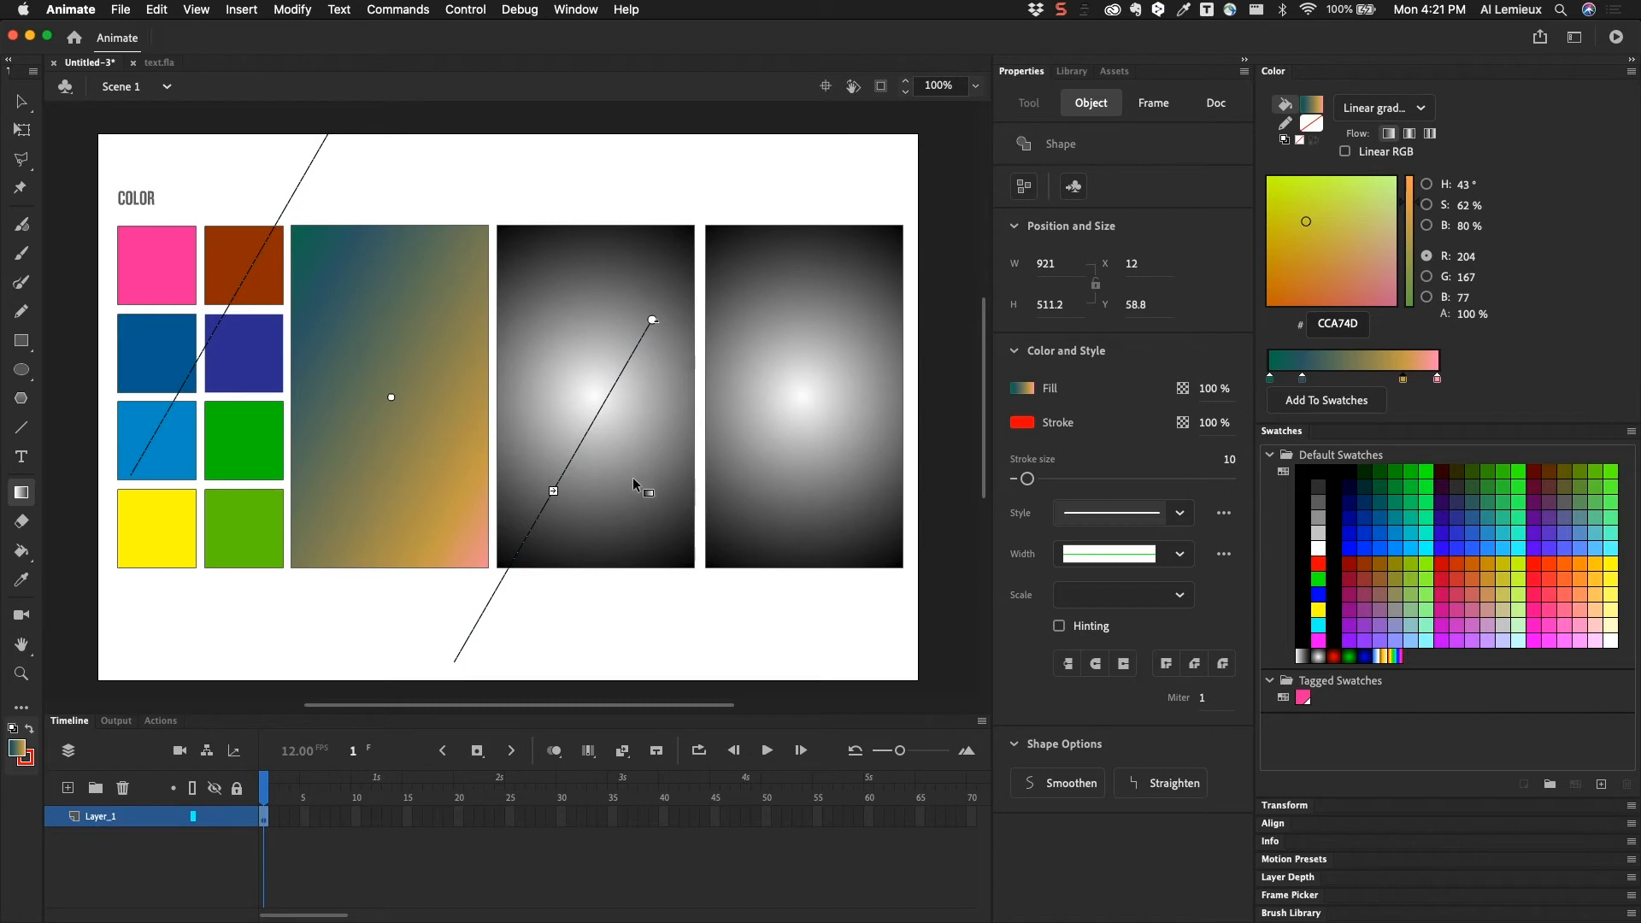
{"action": "left_click", "coordinate": [597, 466]}
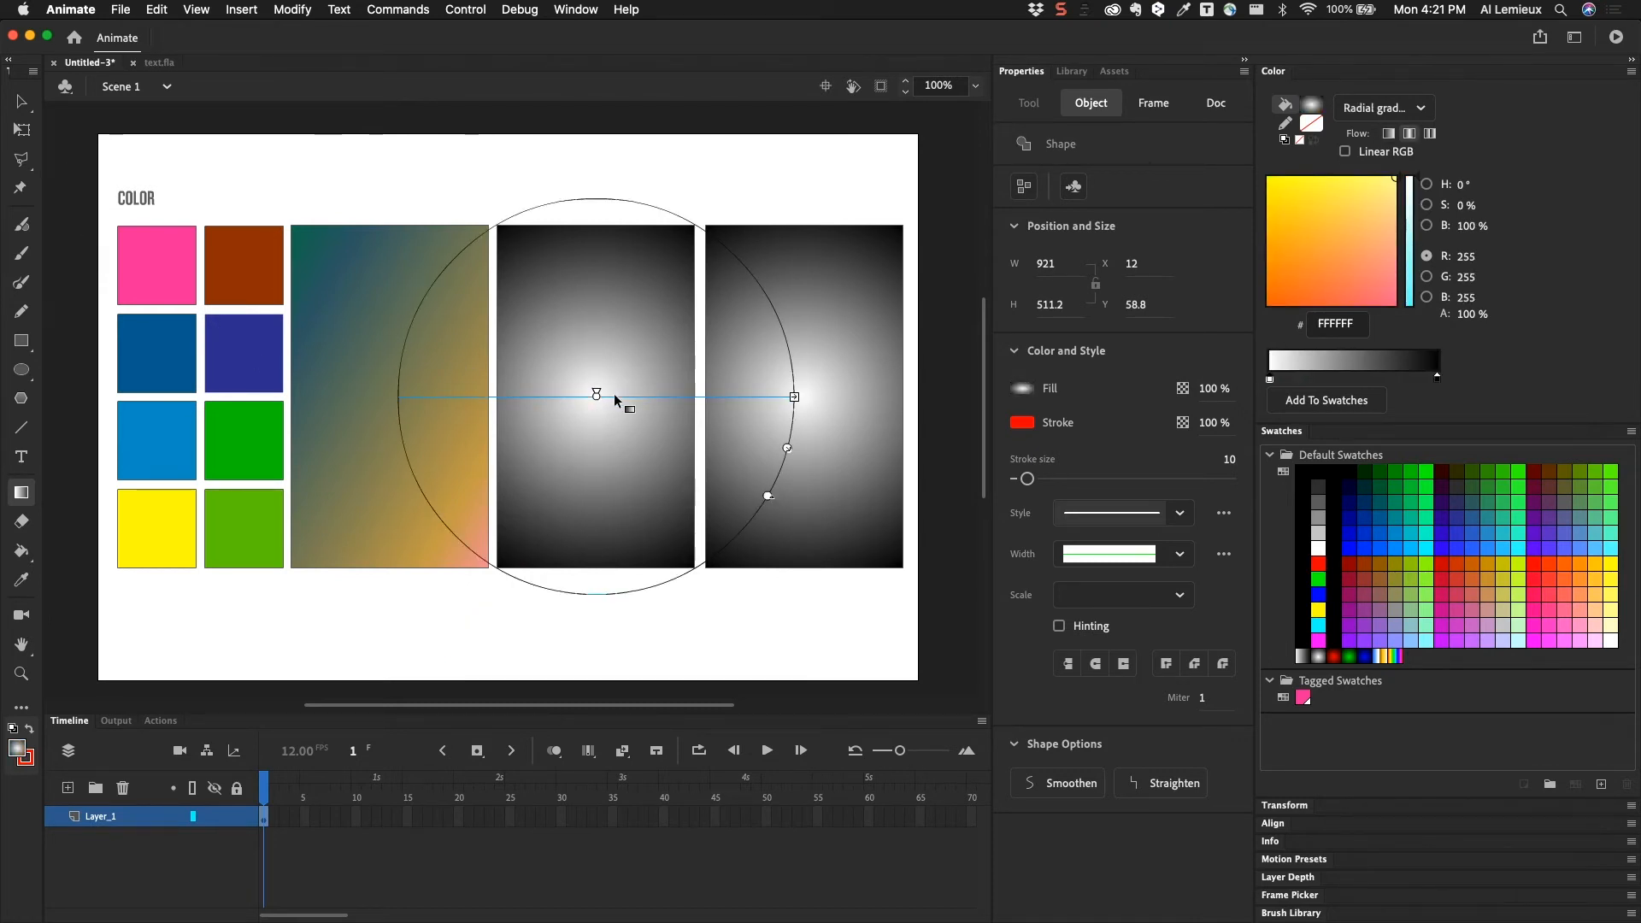
{"action": "mouse_move", "coordinate": [600, 389]}
{"action": "left_mouse_down"}
{"action": "mouse_move", "coordinate": [652, 389]}
{"action": "mouse_move", "coordinate": [513, 390]}
{"action": "mouse_move", "coordinate": [643, 389]}
{"action": "mouse_move", "coordinate": [596, 385]}
{"action": "left_mouse_up"}
{"action": "left_click_drag", "start_coordinate": [796, 396], "coordinate": [833, 403]}
{"action": "left_click_drag", "start_coordinate": [804, 506], "coordinate": [655, 576]}
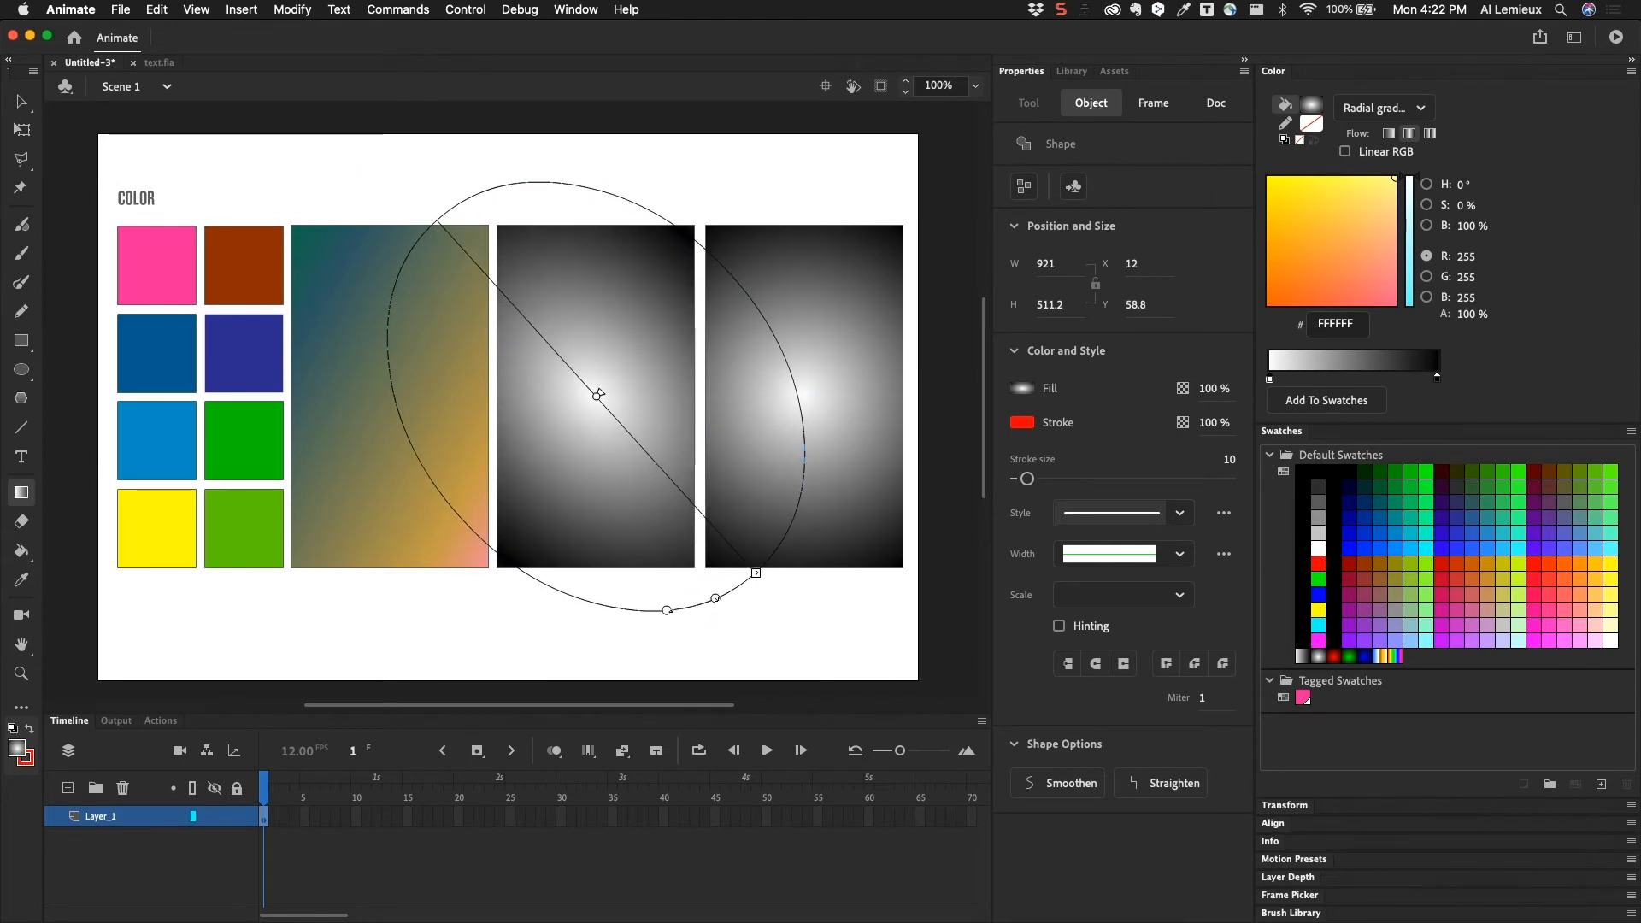
{"action": "left_click", "coordinate": [18, 107]}
{"action": "left_click", "coordinate": [407, 198]}
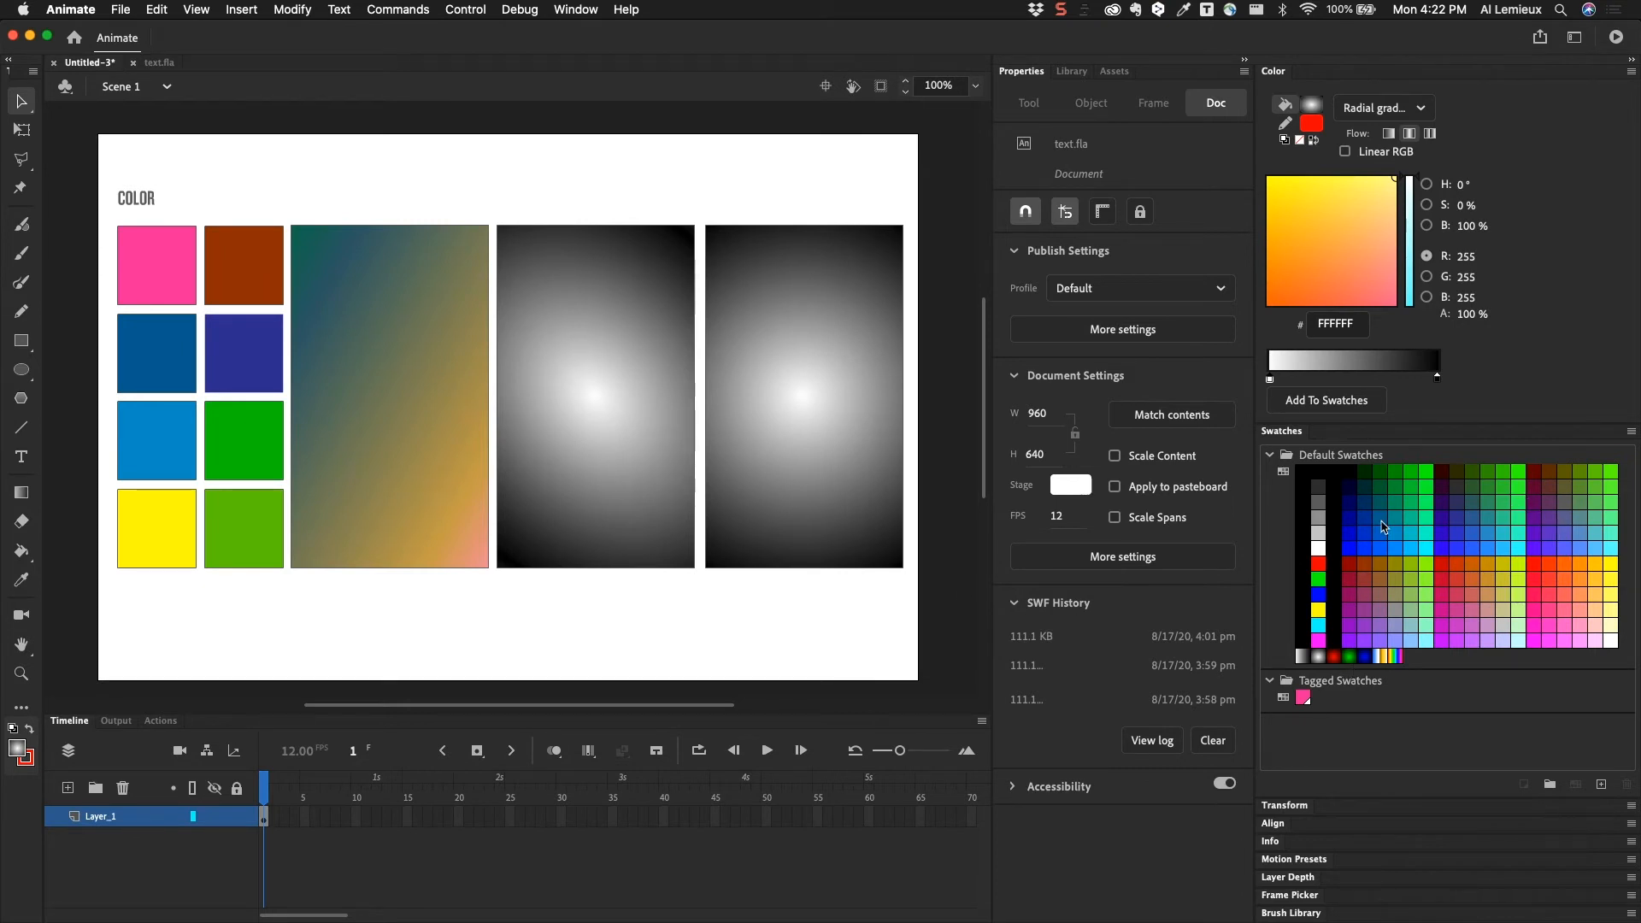
- Save the multicolor linear gradient and the purple-blue square's solid color 333399 to the swatches
{"action": "left_click", "coordinate": [430, 304]}
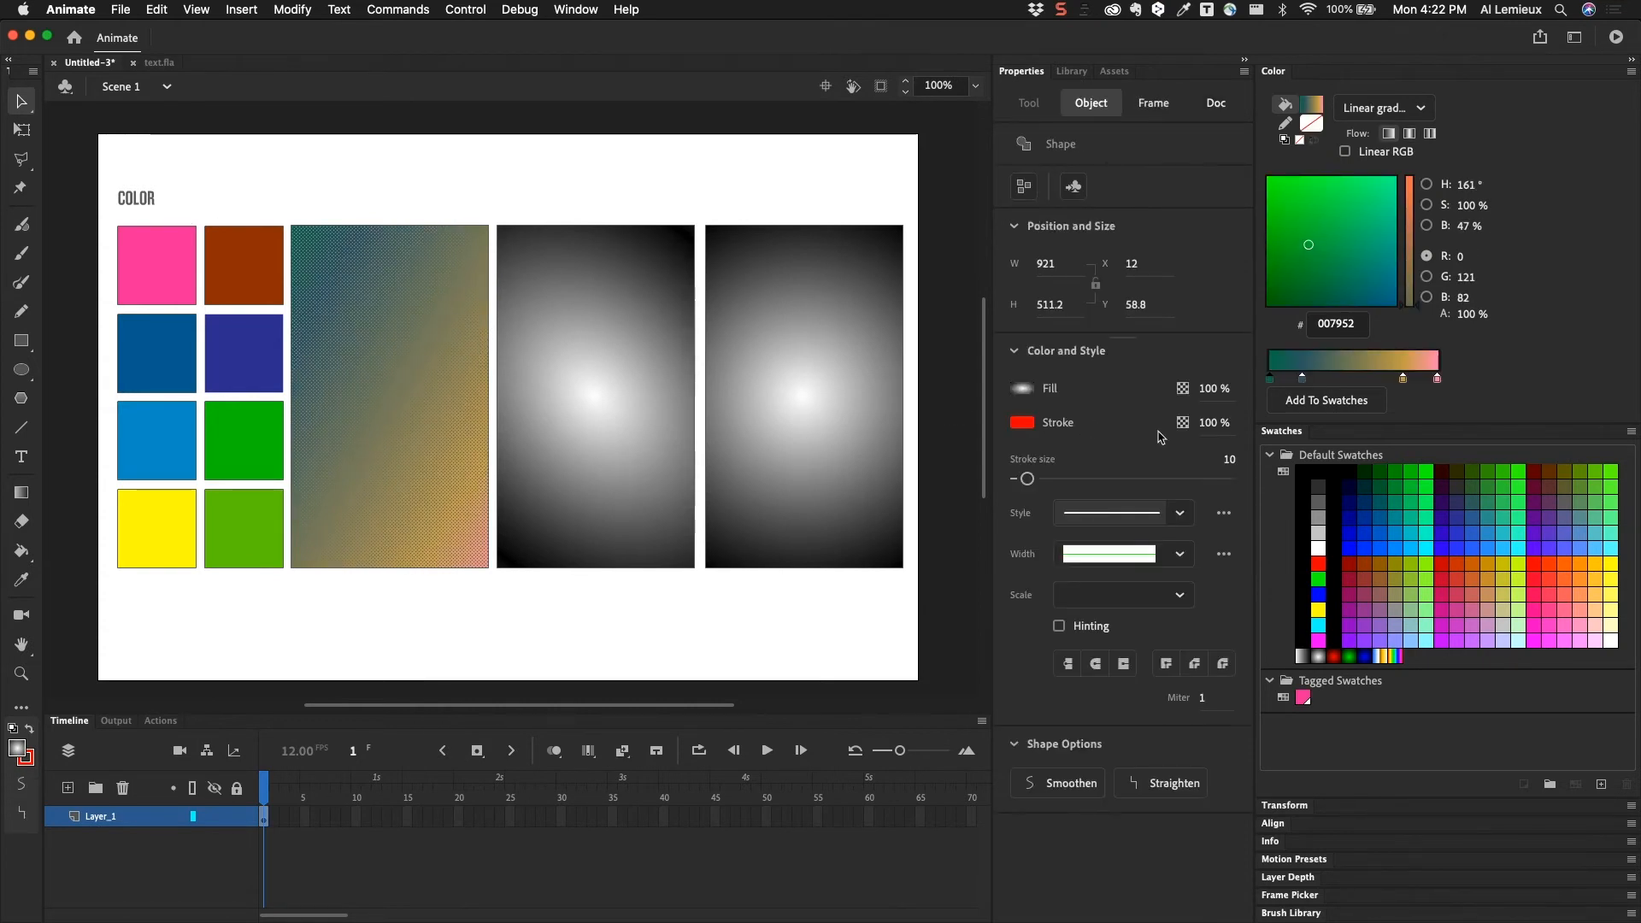
{"action": "left_click", "coordinate": [1333, 404]}
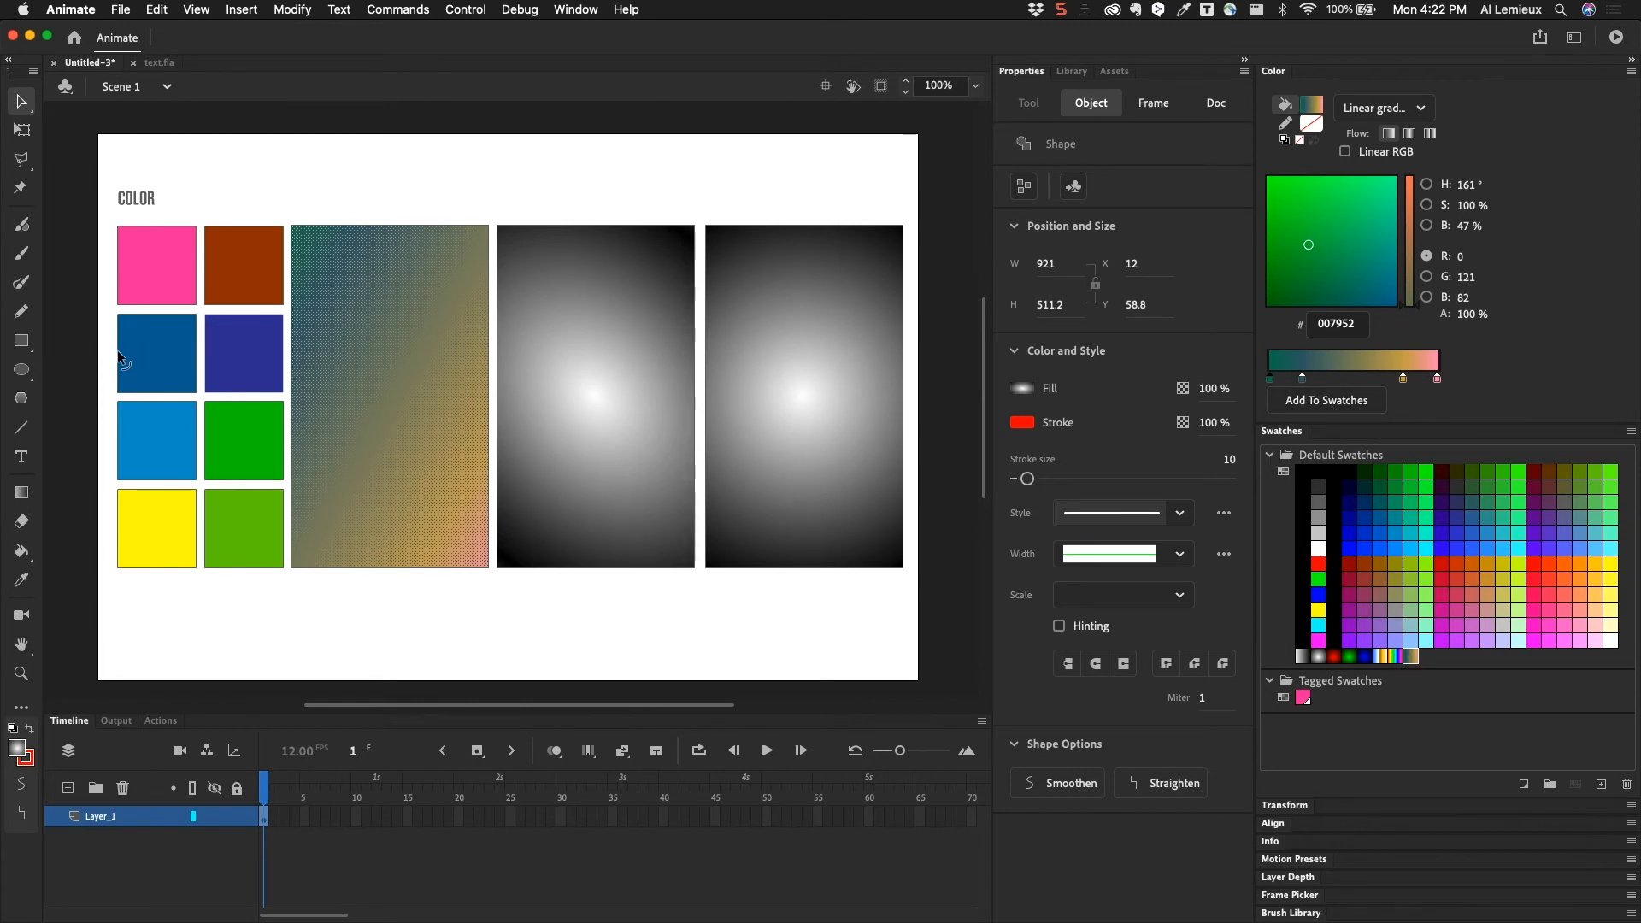
{"action": "left_click", "coordinate": [219, 340]}
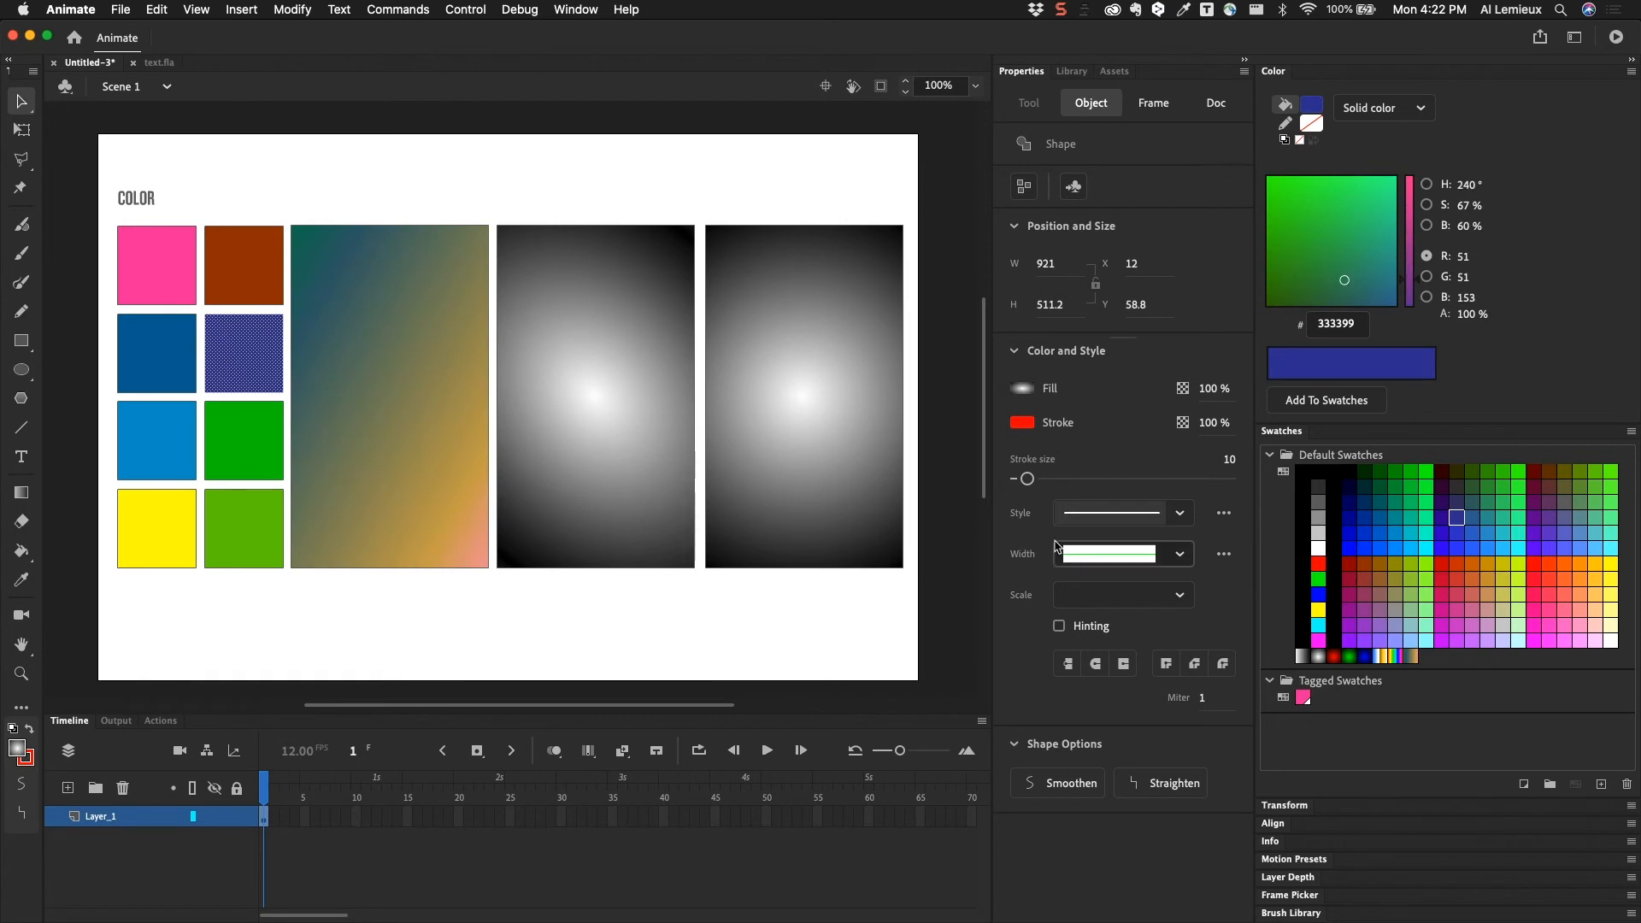
{"action": "left_click", "coordinate": [1326, 400]}
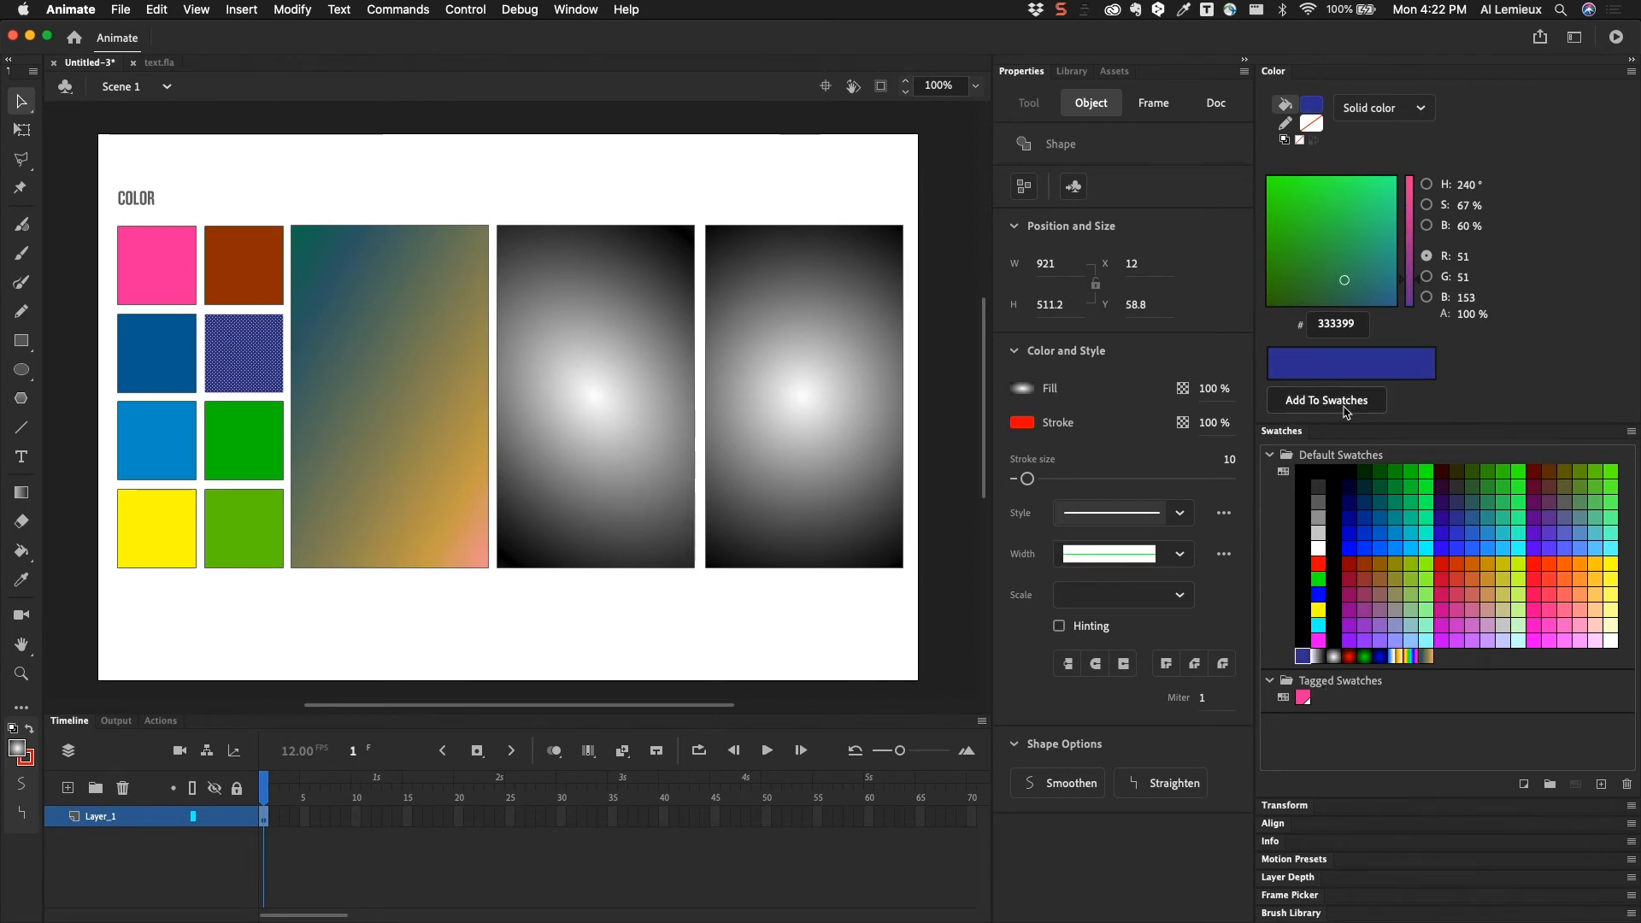
{"action": "left_click", "coordinate": [706, 184]}
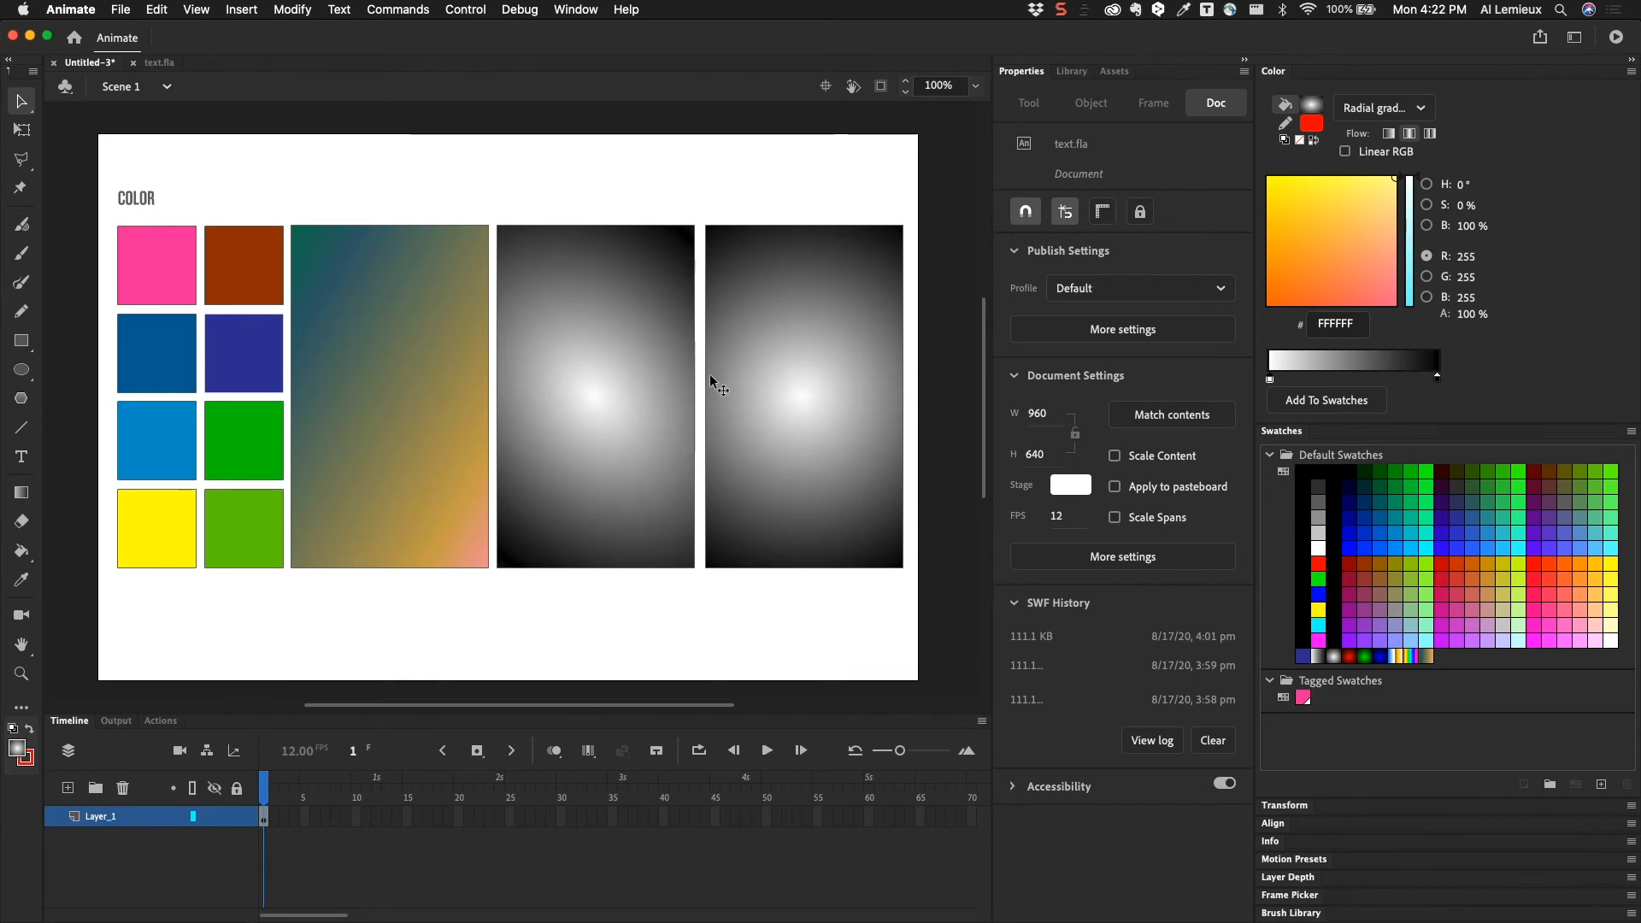
- Change the unedited radial gradient rectangle to a bitmap fill using black-hole.jpg from the Pictures folder
{"action": "left_click", "coordinate": [783, 349]}
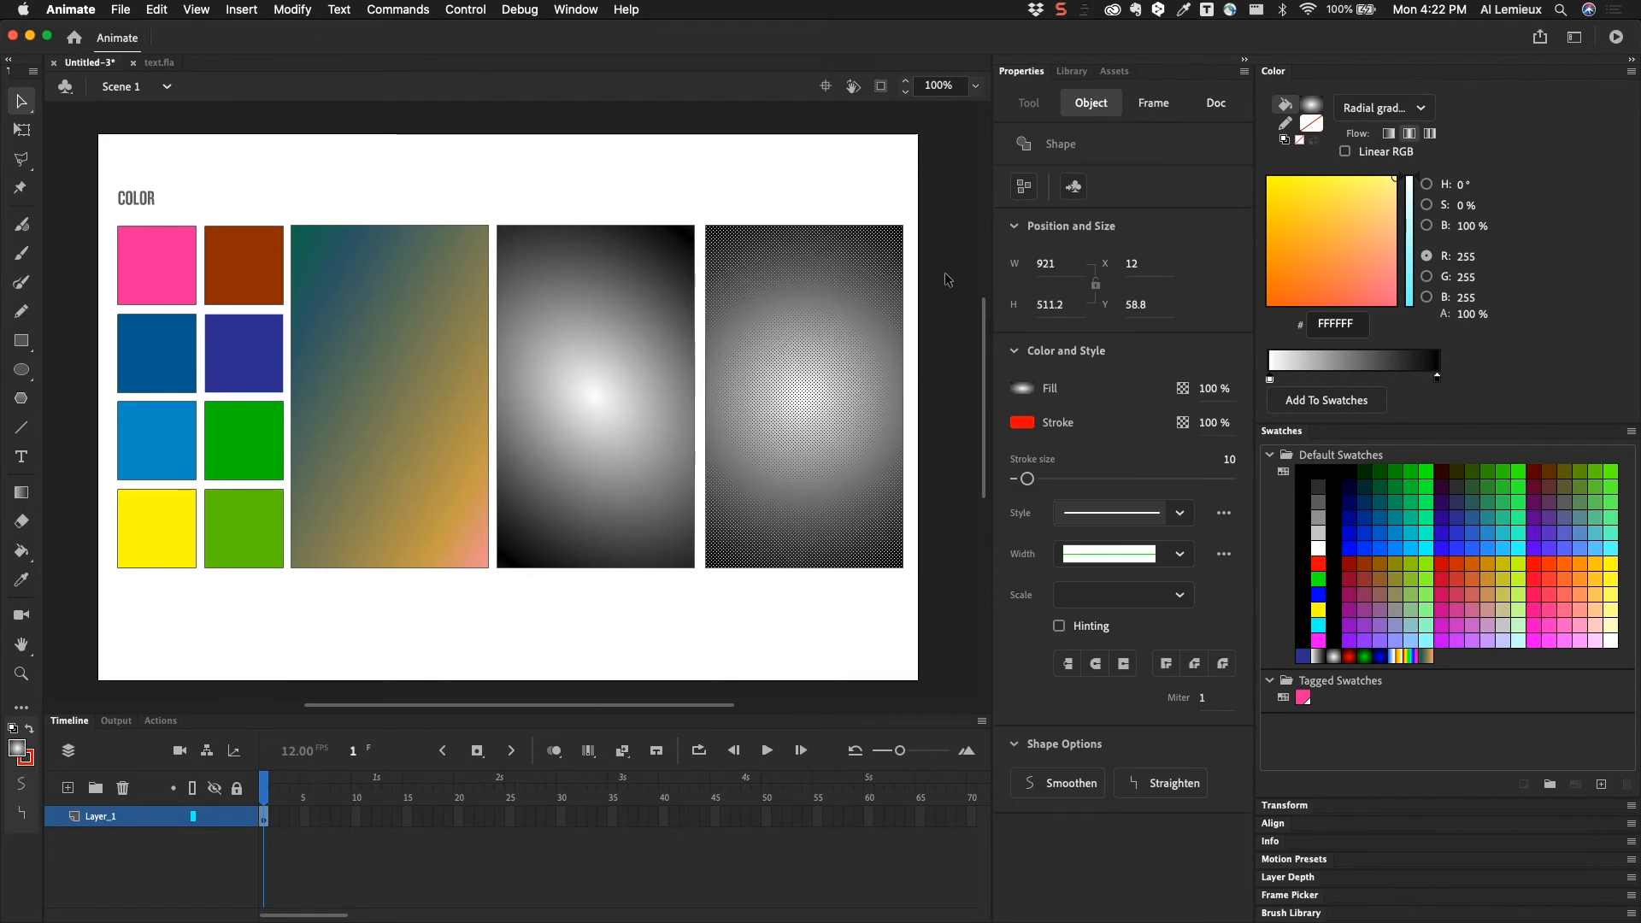
{"action": "left_click", "coordinate": [1368, 109]}
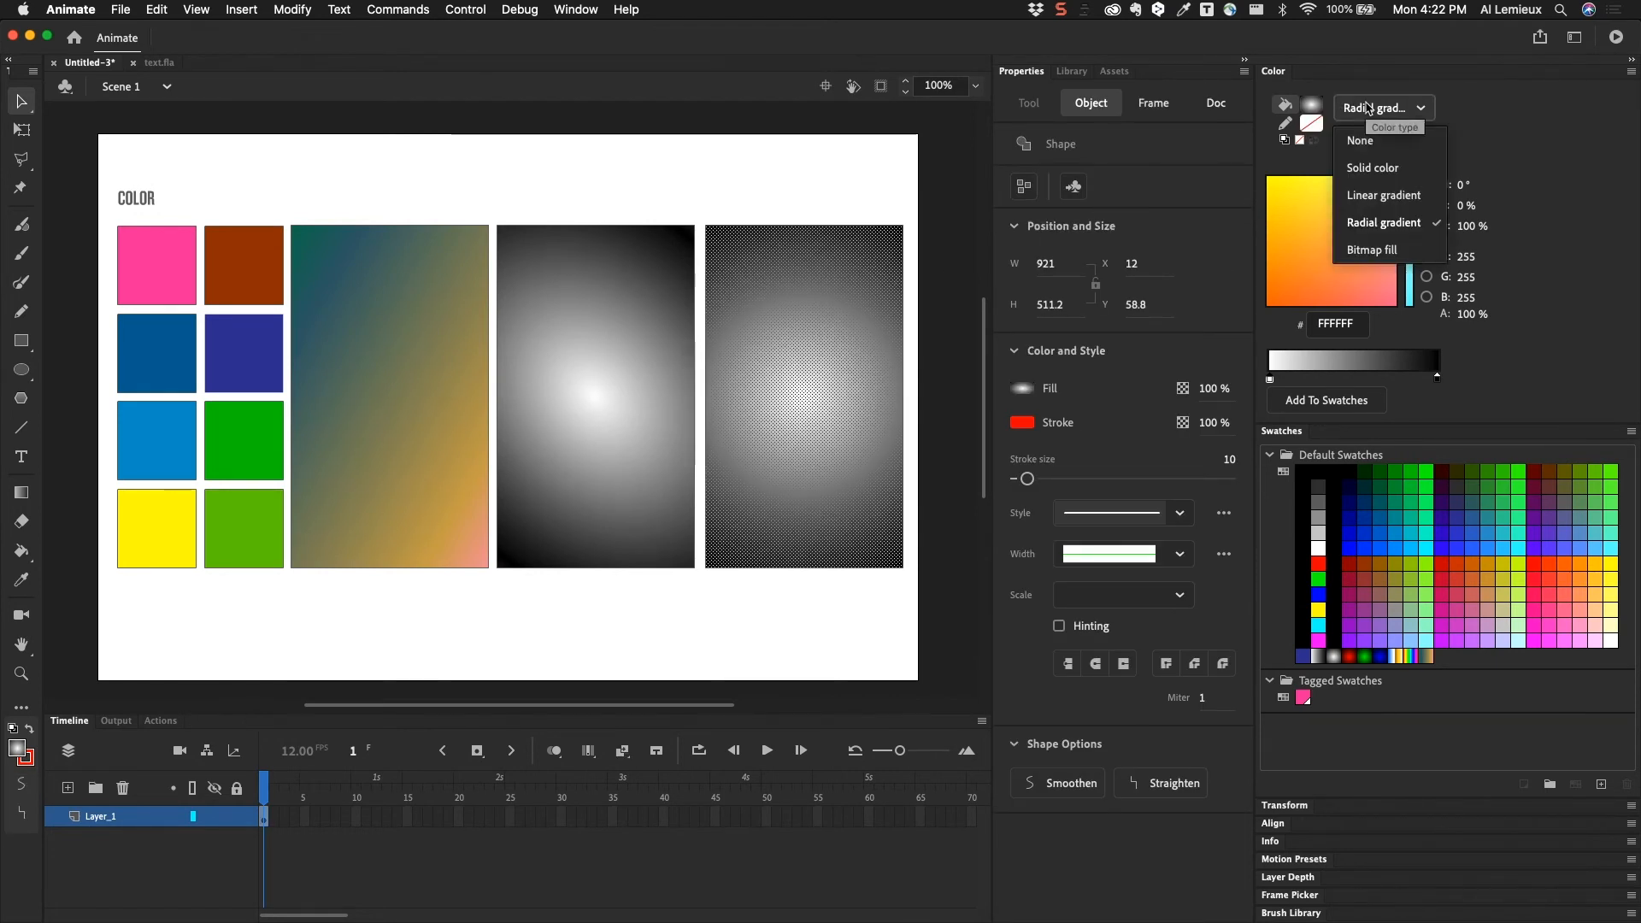
{"action": "left_click", "coordinate": [1373, 251]}
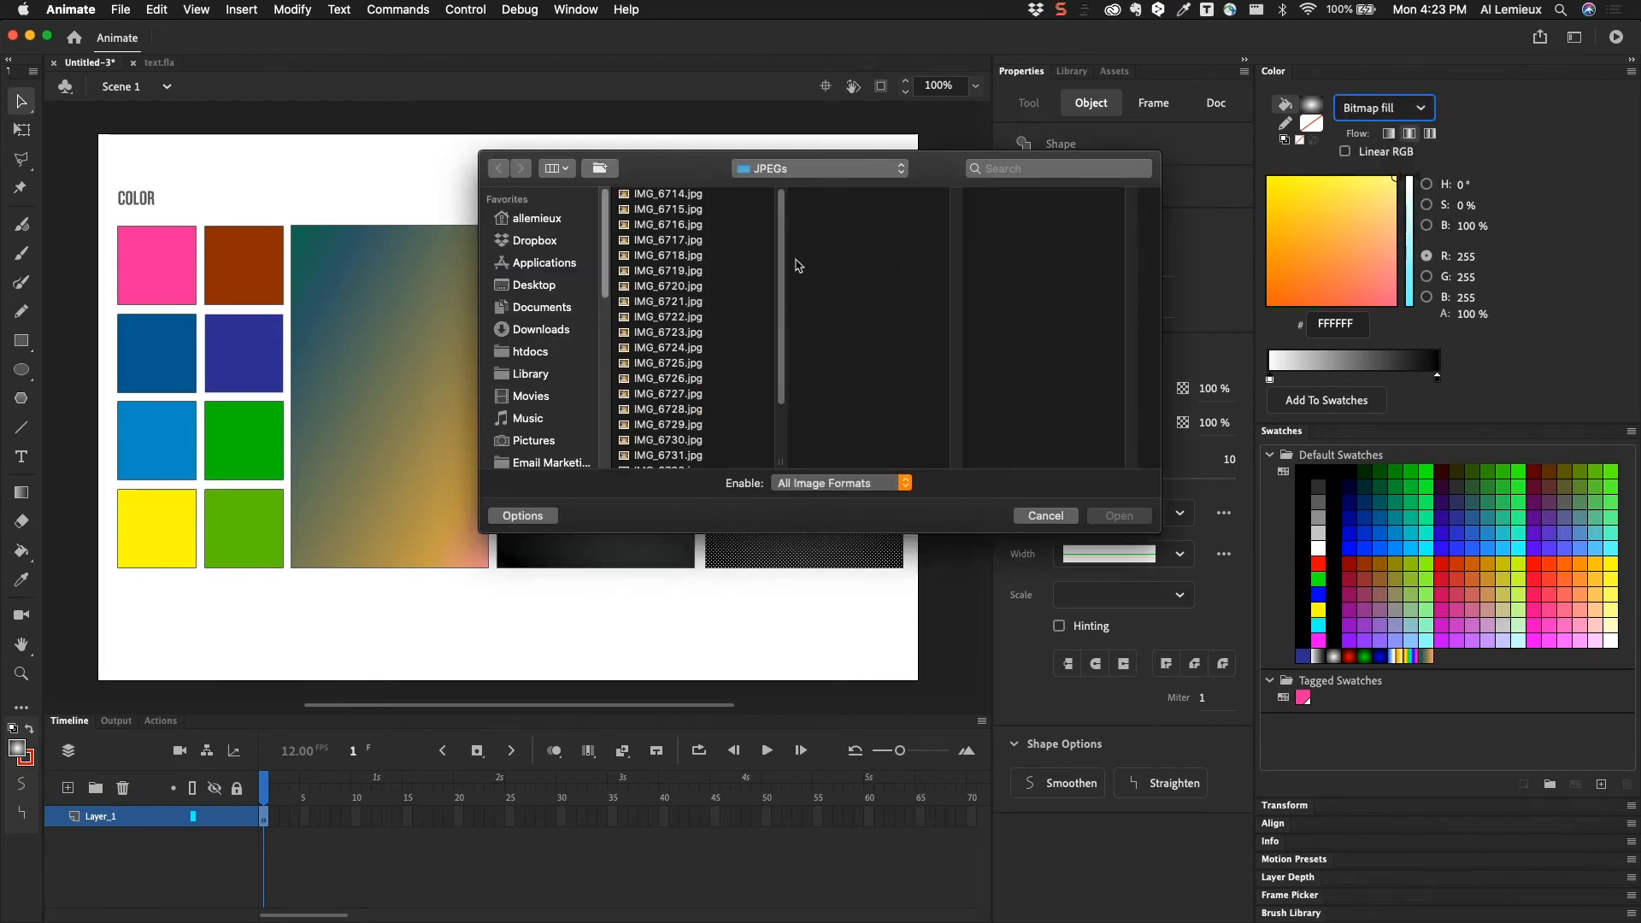
{"action": "left_click", "coordinate": [534, 440]}
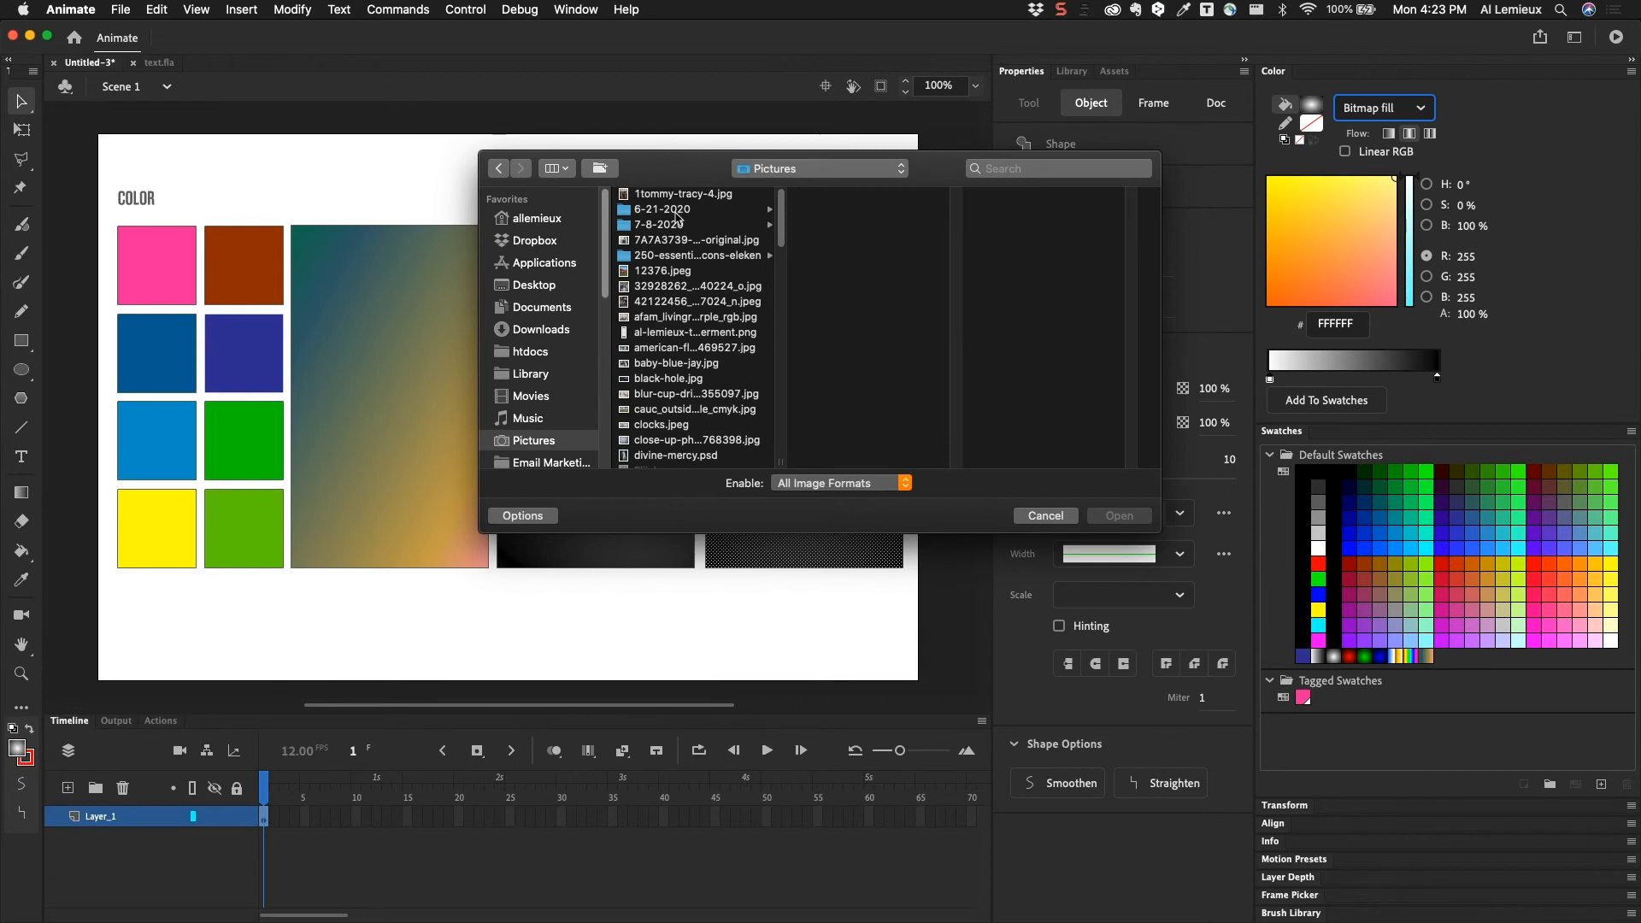
{"action": "left_click", "coordinate": [660, 272]}
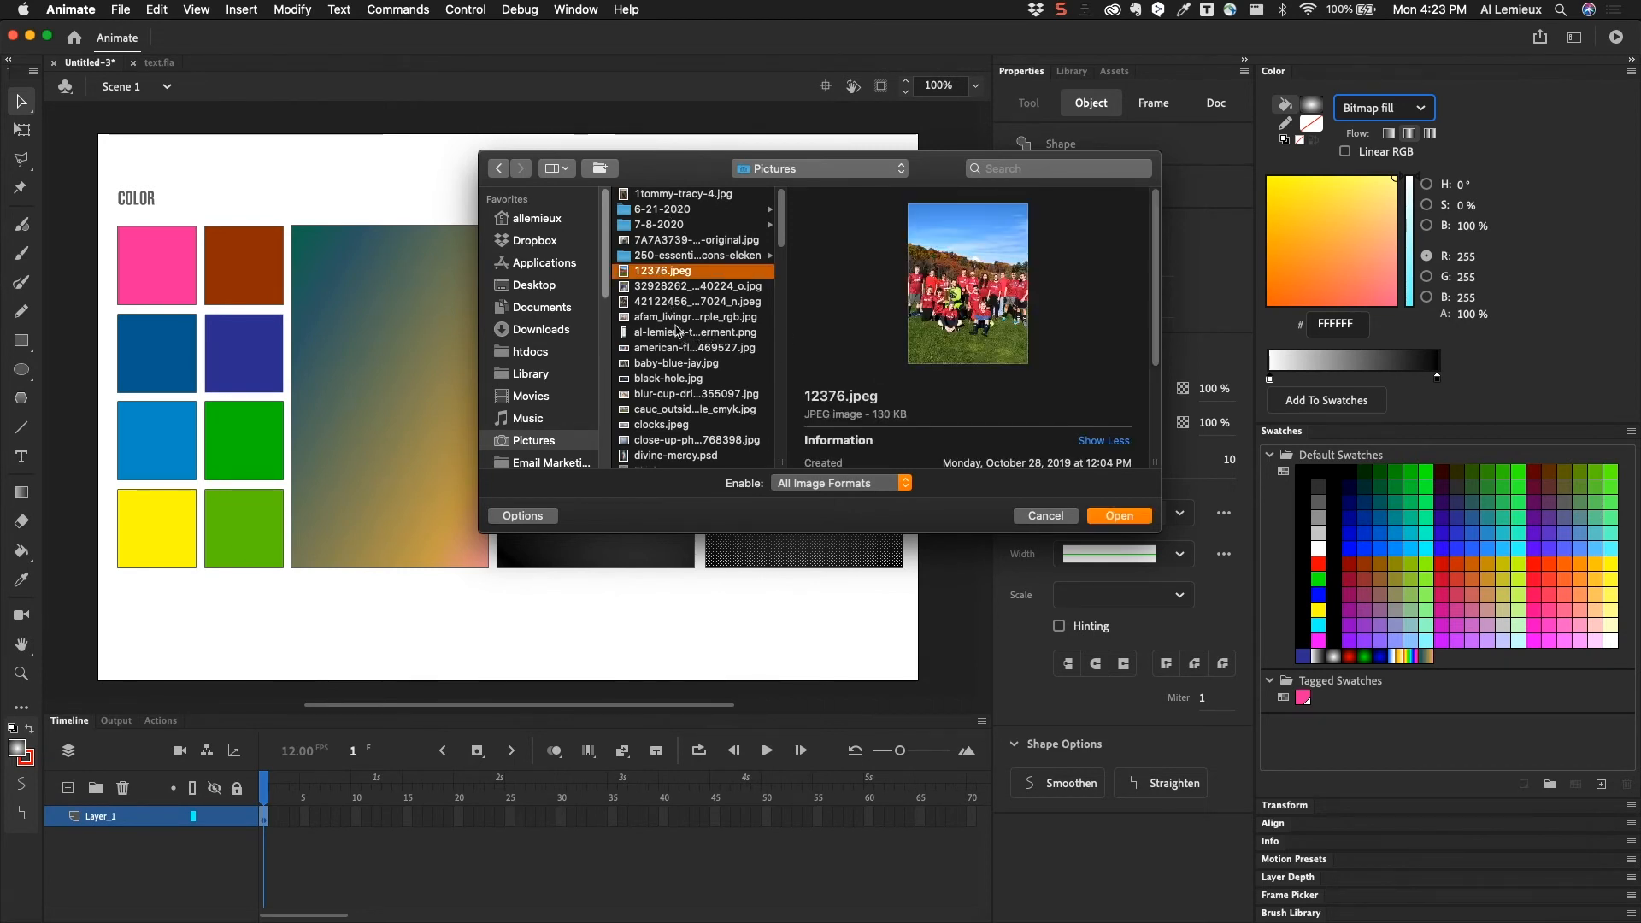
{"action": "left_click", "coordinate": [675, 302]}
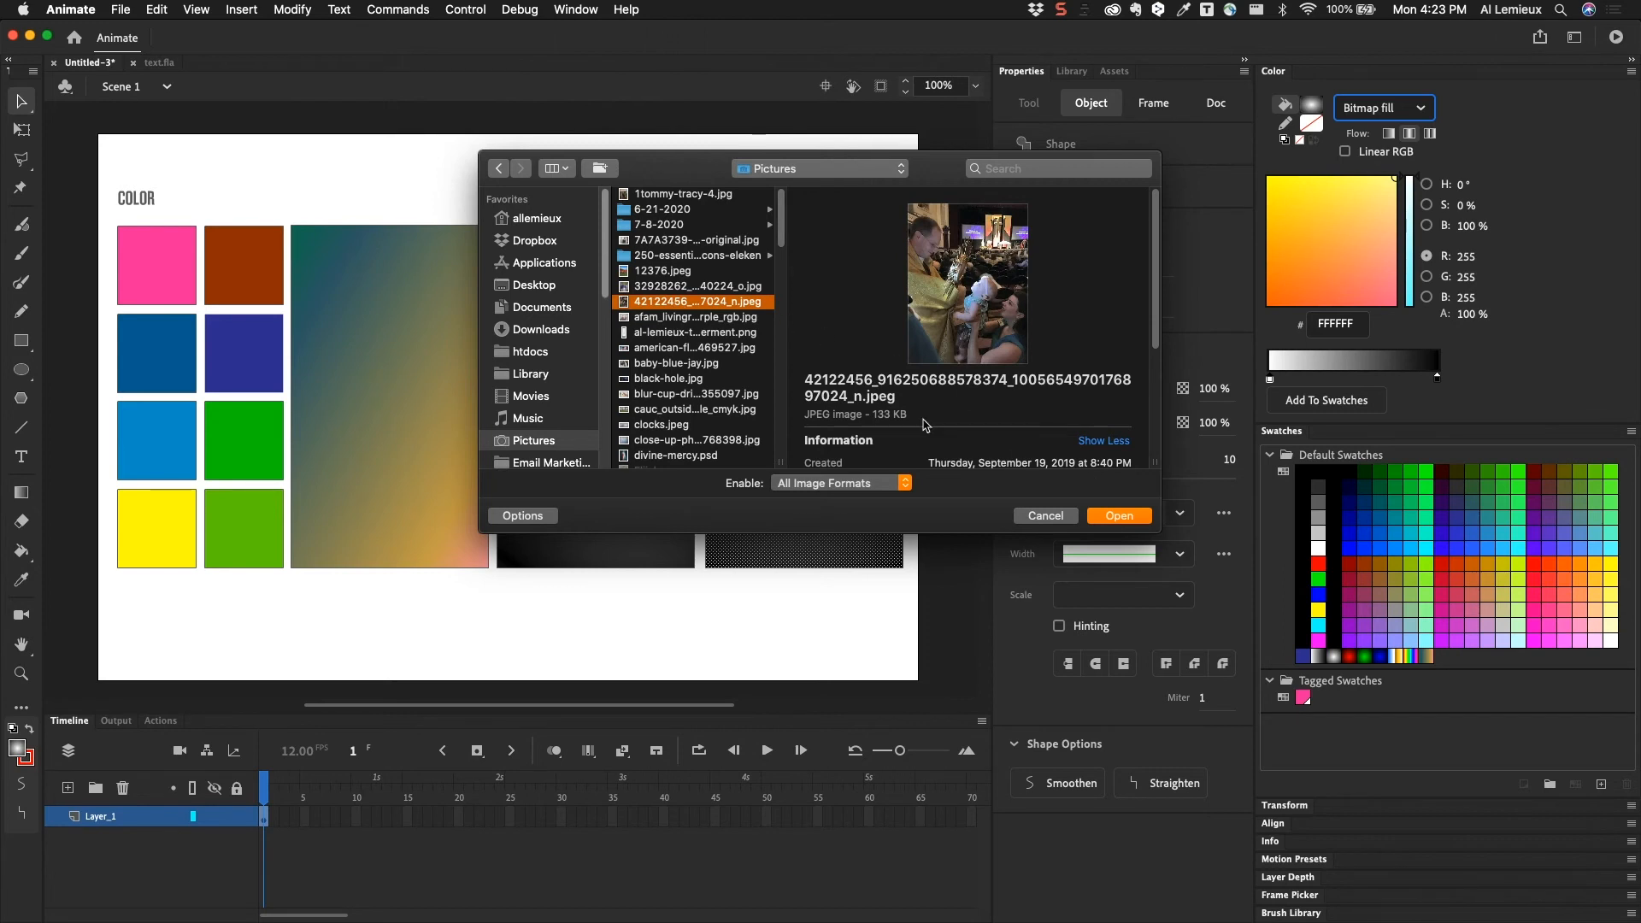
{"action": "left_click", "coordinate": [737, 380]}
{"action": "left_click", "coordinate": [1119, 514]}
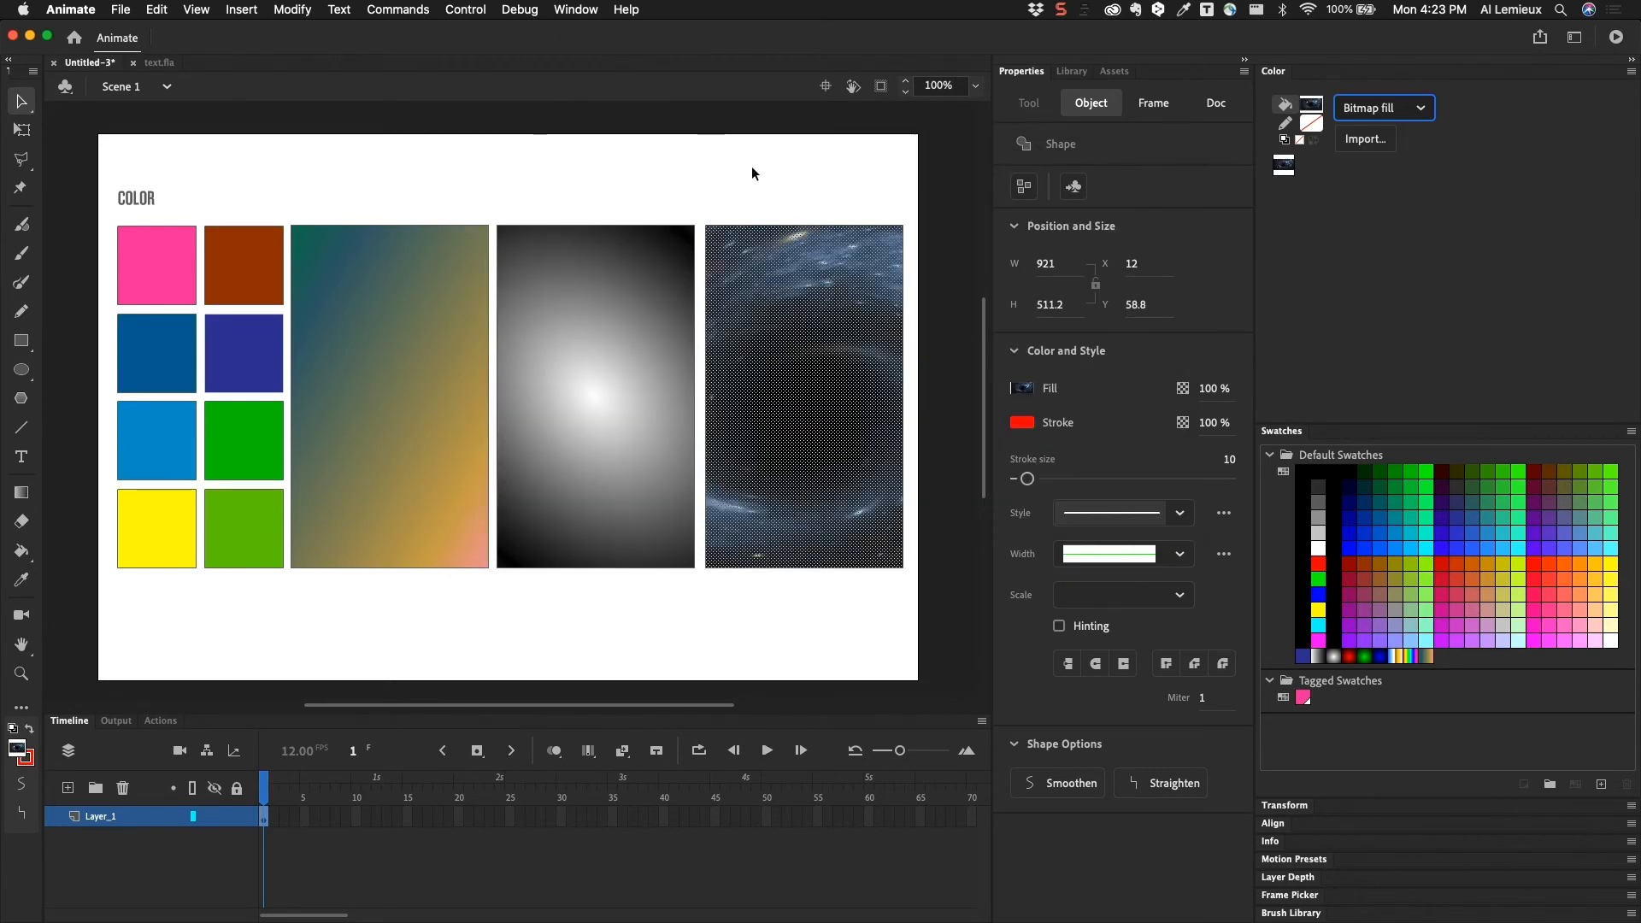
{"action": "left_click", "coordinate": [752, 169]}
- Select and deselect the bitmap-filled rectangle to inspect how the image fills the shape
{"action": "left_click", "coordinate": [763, 296]}
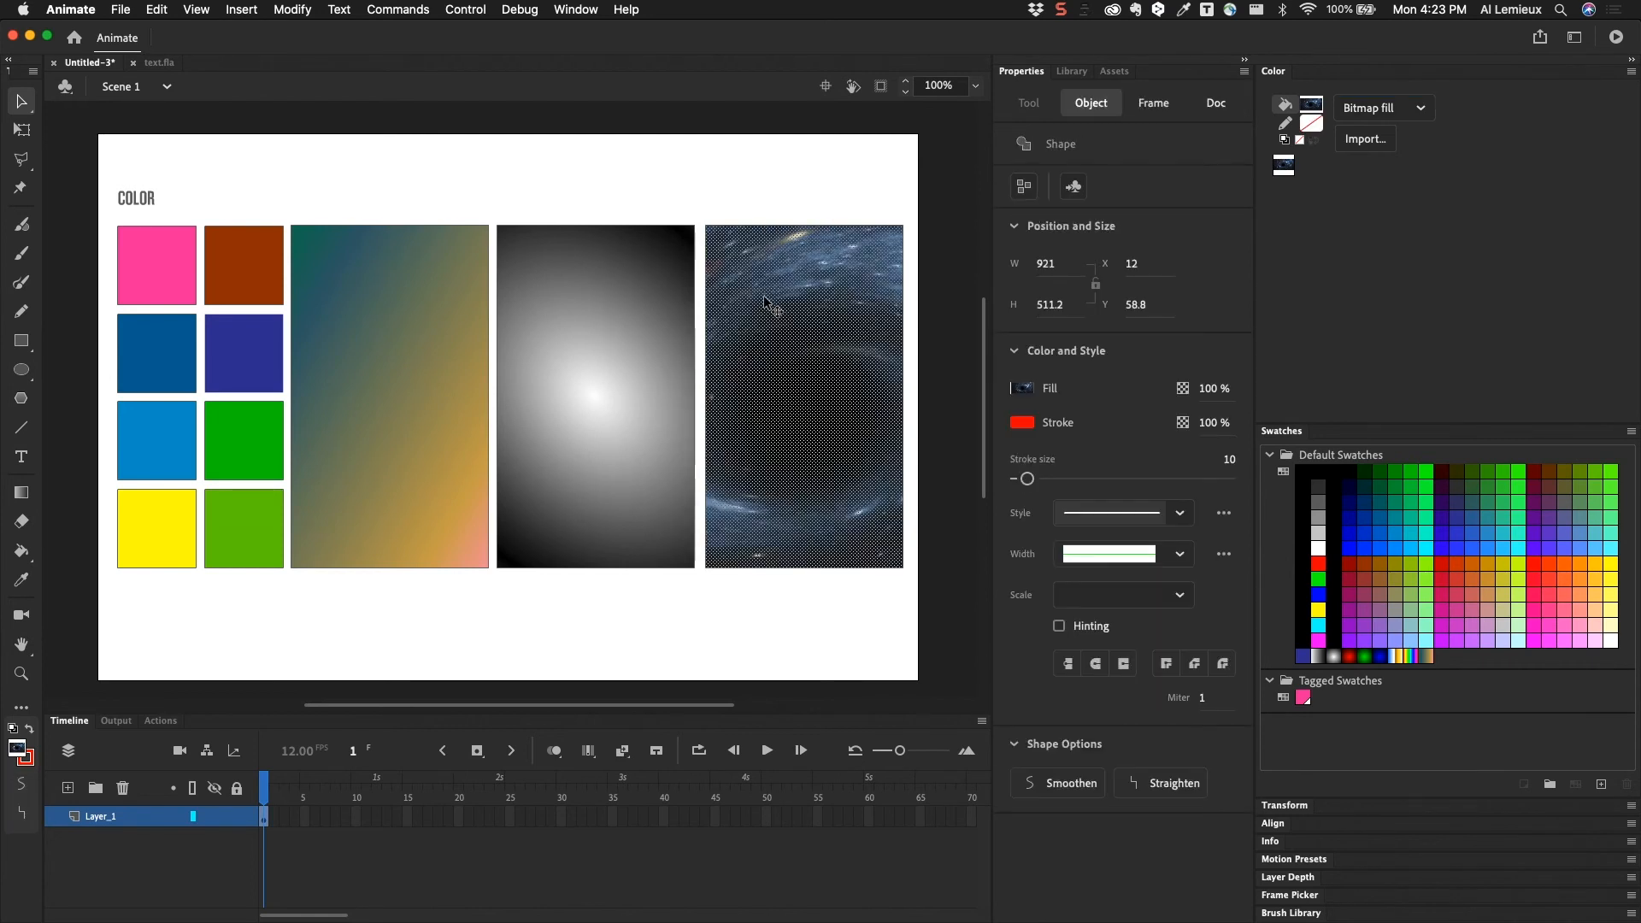
{"action": "left_click", "coordinate": [751, 183]}
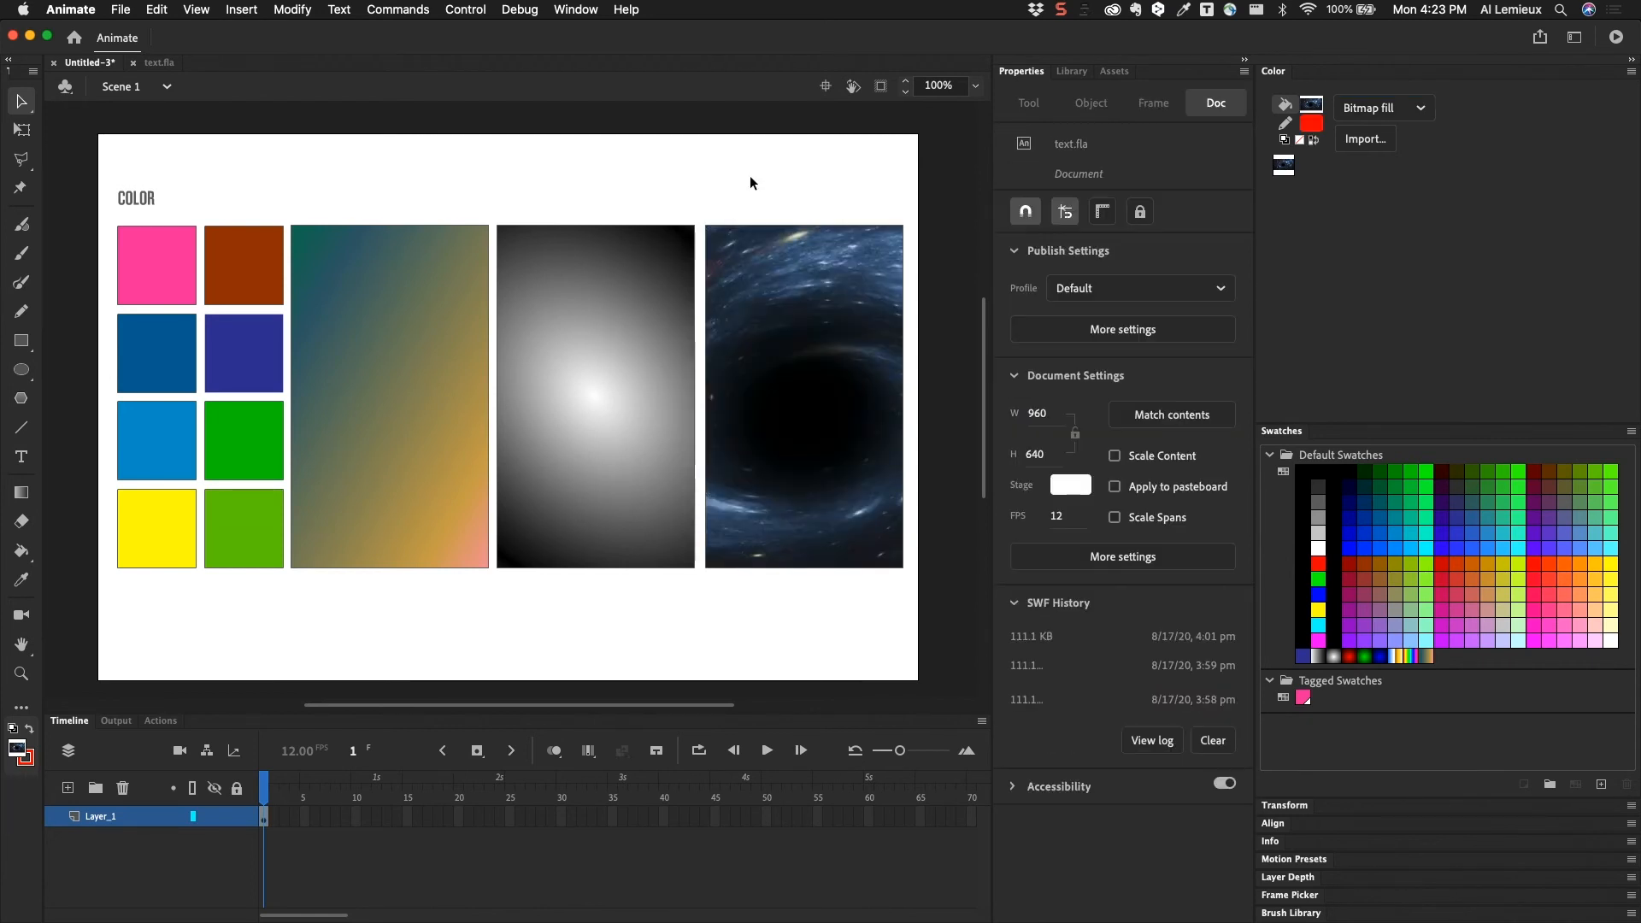
{"action": "left_click", "coordinate": [784, 386]}
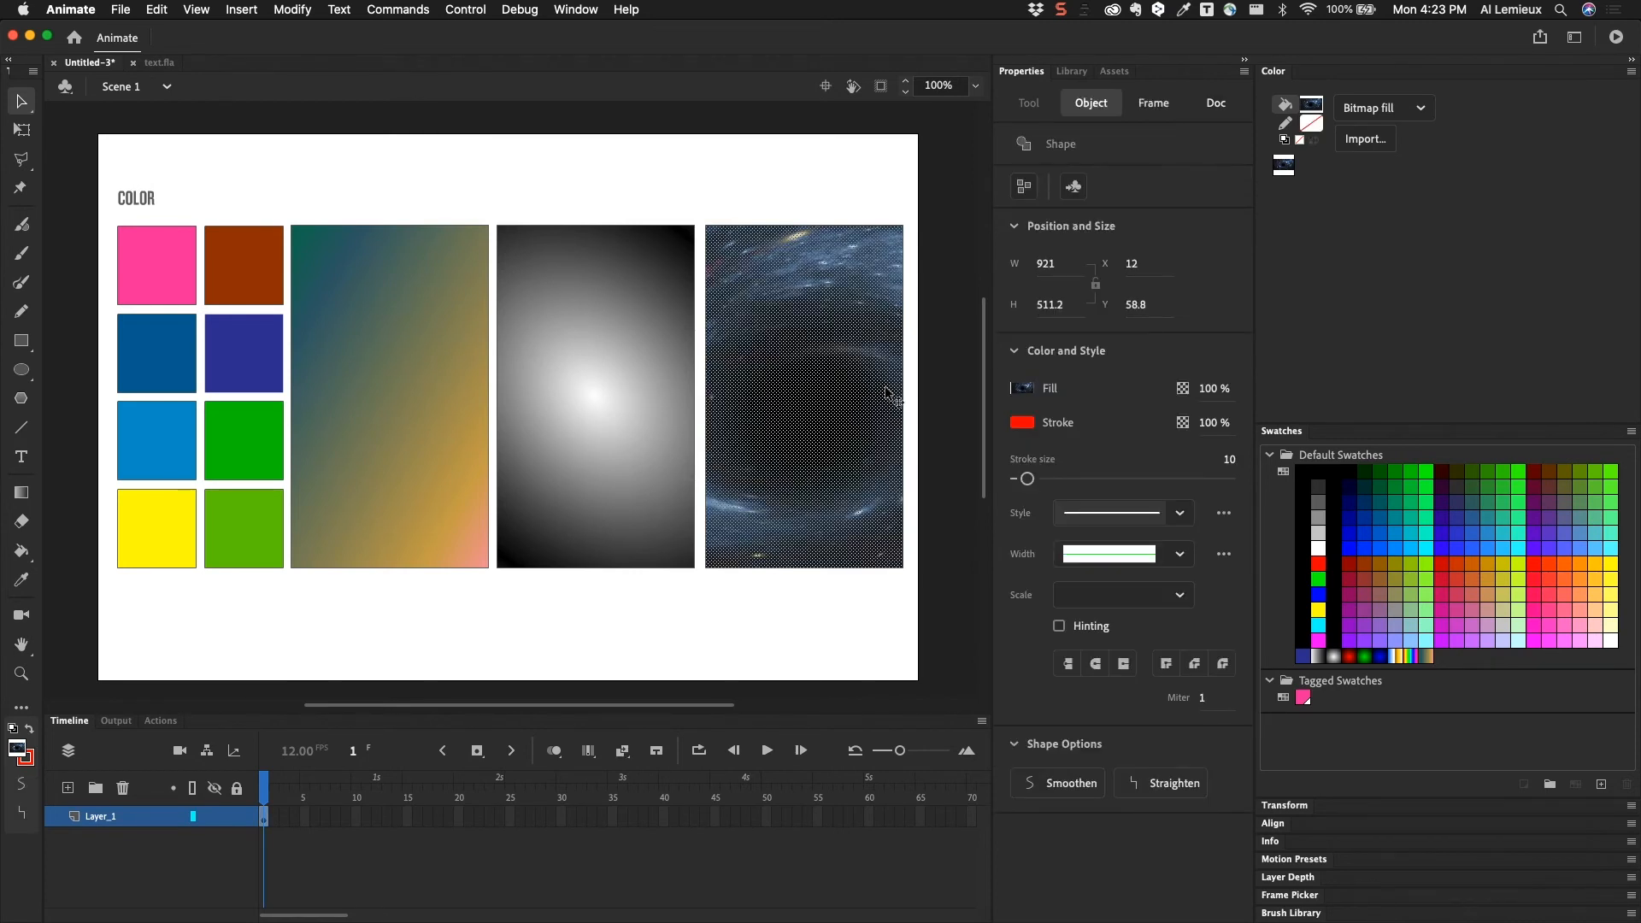
{"action": "left_click", "coordinate": [750, 183]}
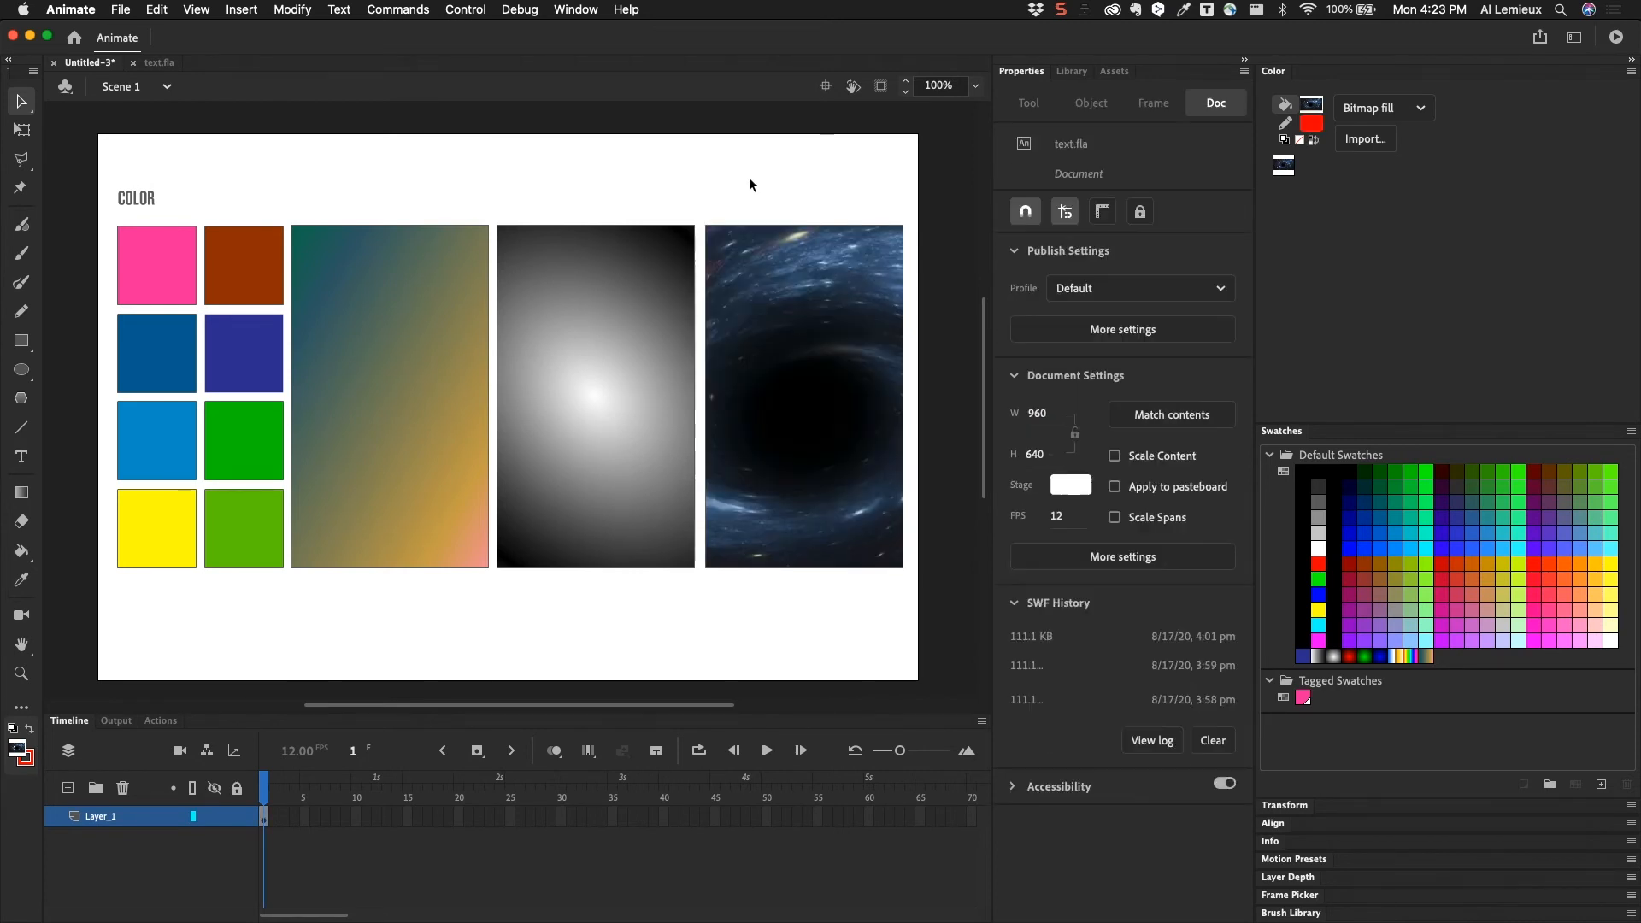
{"action": "left_click", "coordinate": [778, 265]}
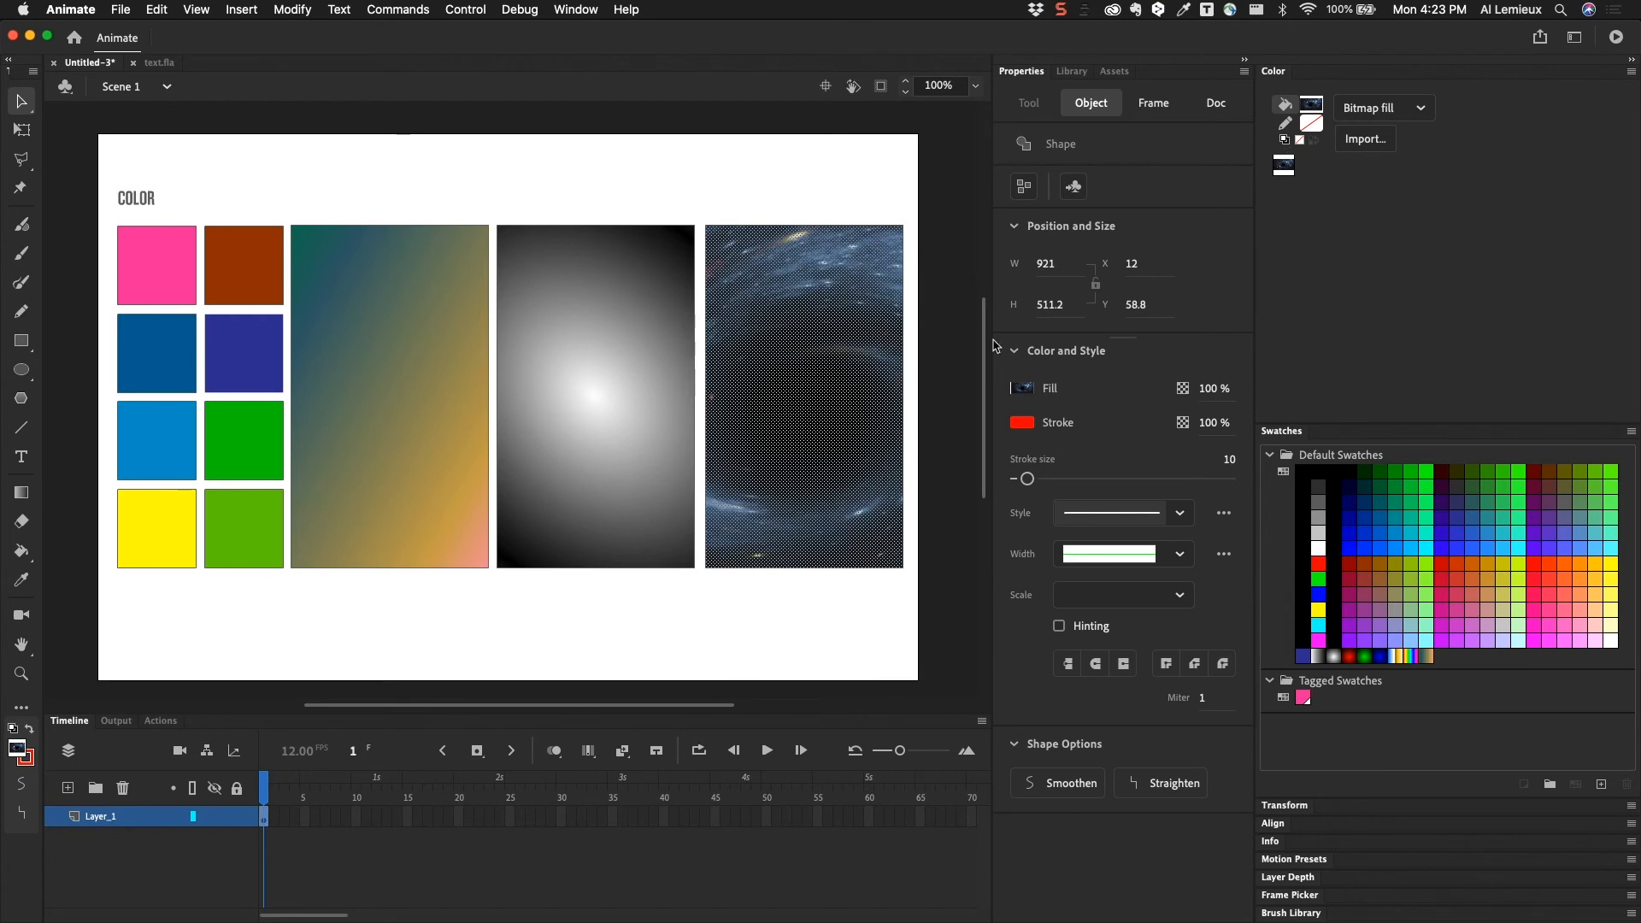
{"action": "left_click", "coordinate": [702, 207]}
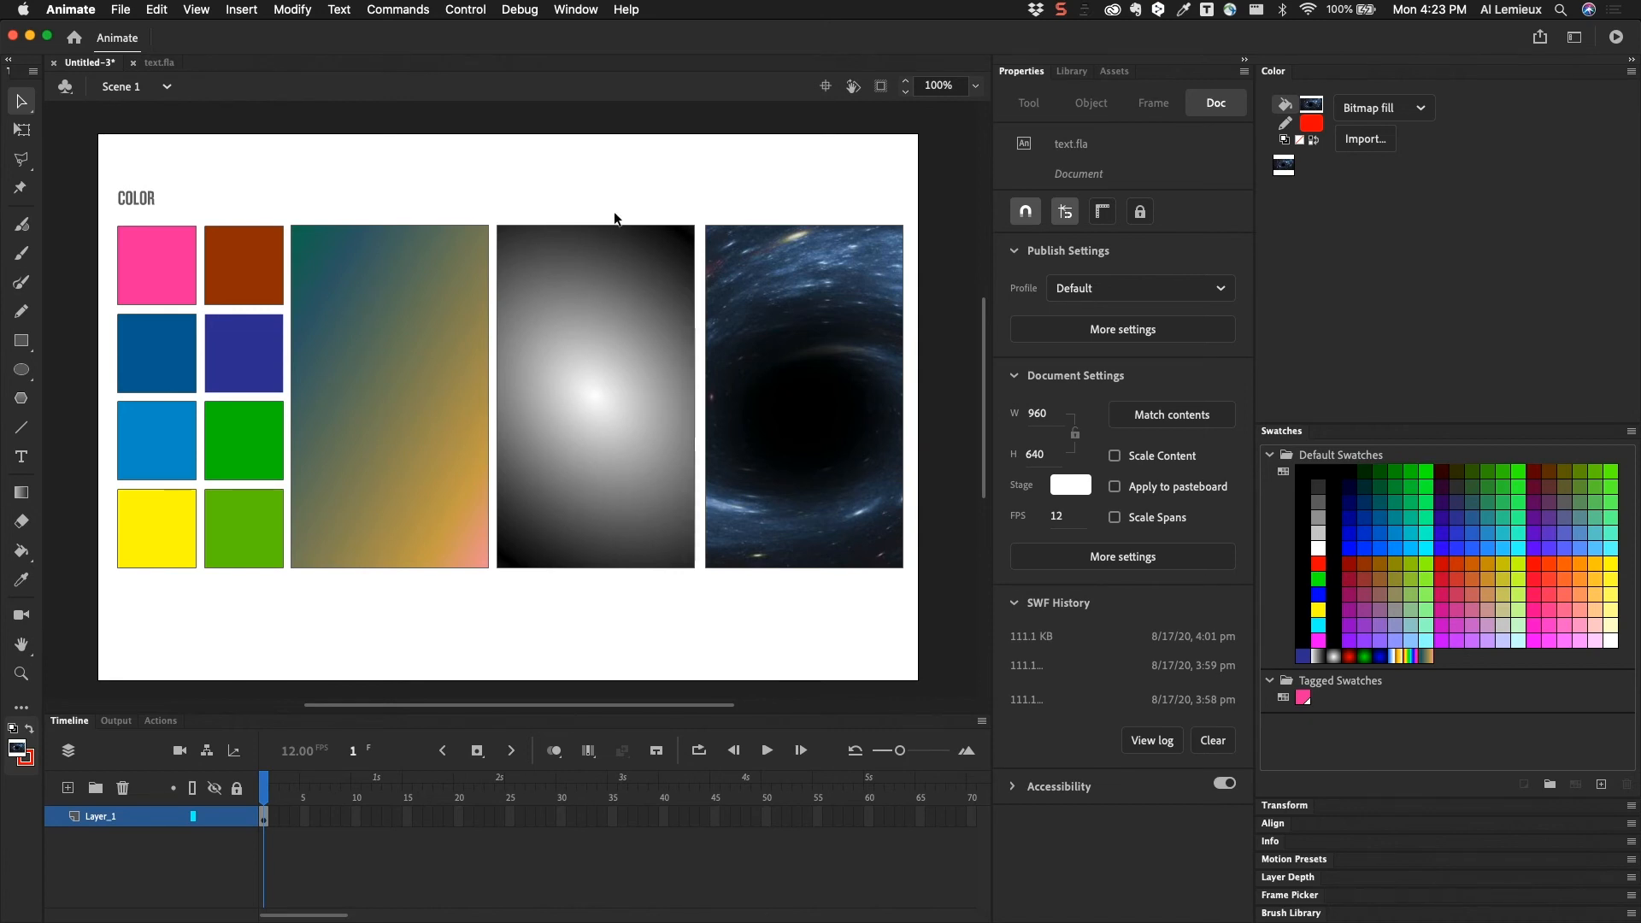
- Show CC Libraries and use its colors to recolor the light blue square with Green3 and the yellow square with Gold4
{"action": "left_click", "coordinate": [574, 9]}
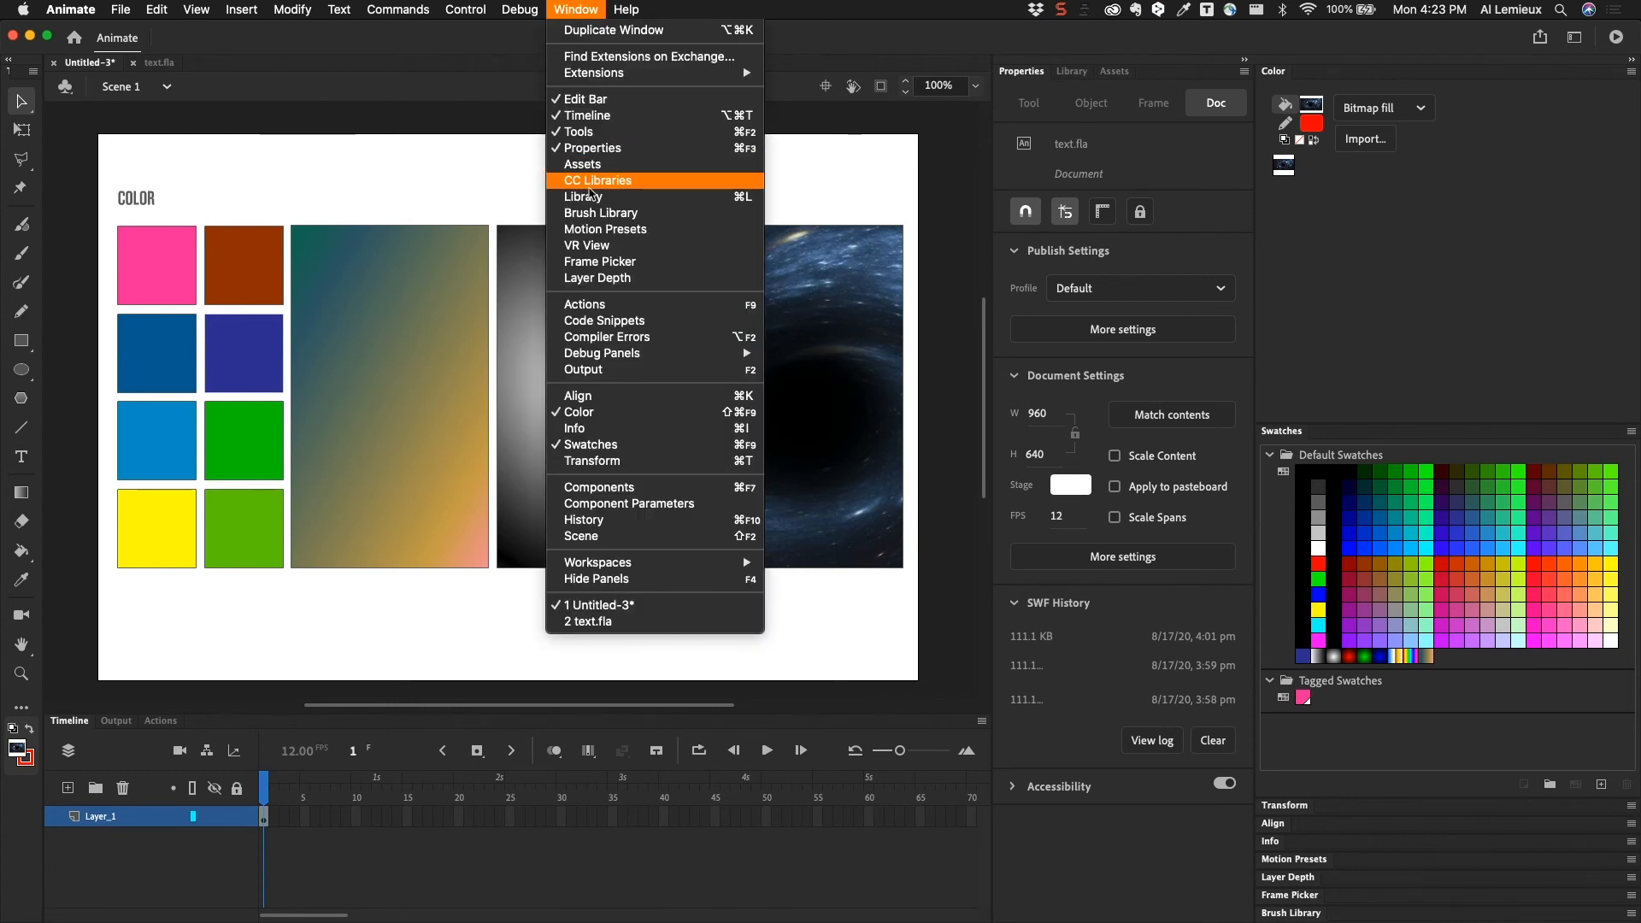
{"action": "left_click", "coordinate": [590, 182]}
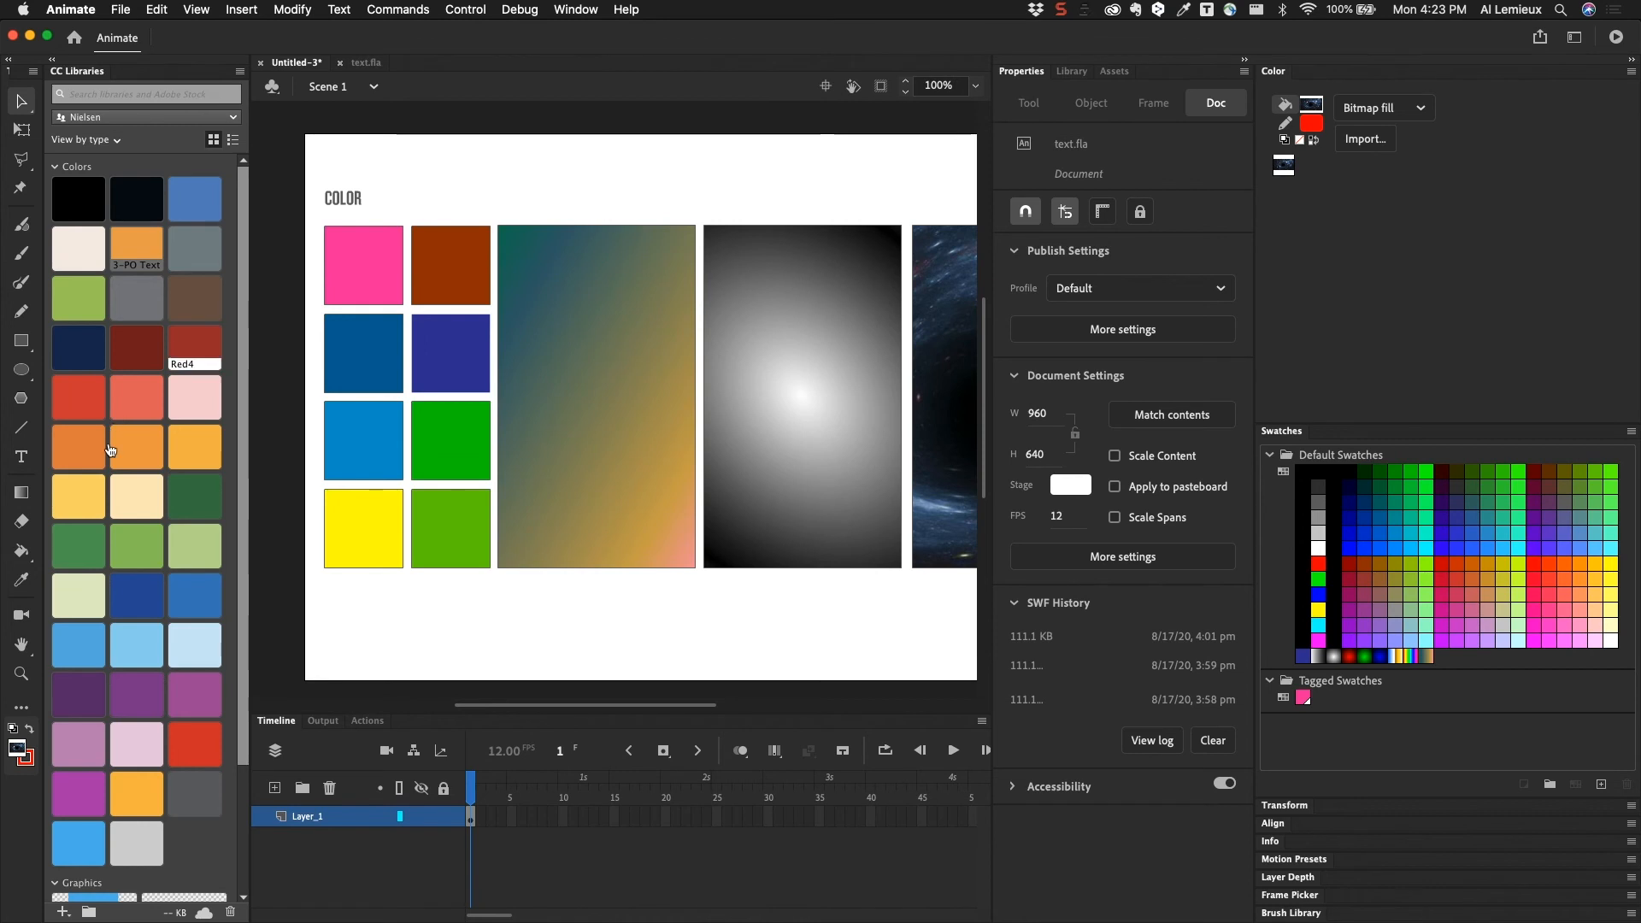
{"action": "left_click", "coordinate": [354, 448]}
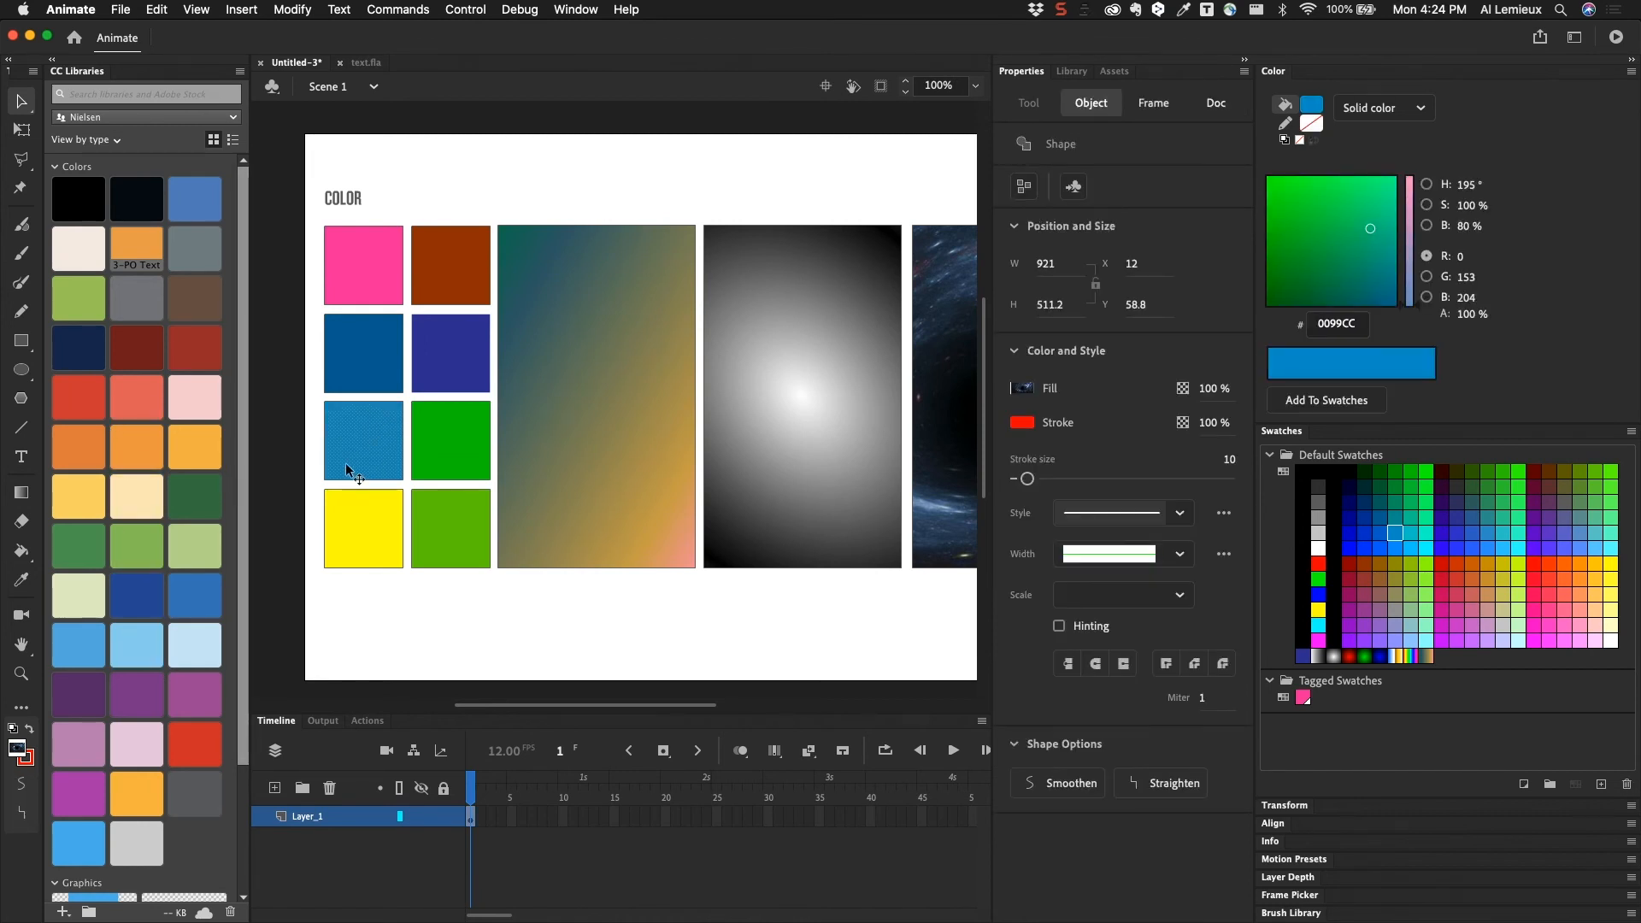
{"action": "left_click", "coordinate": [156, 558]}
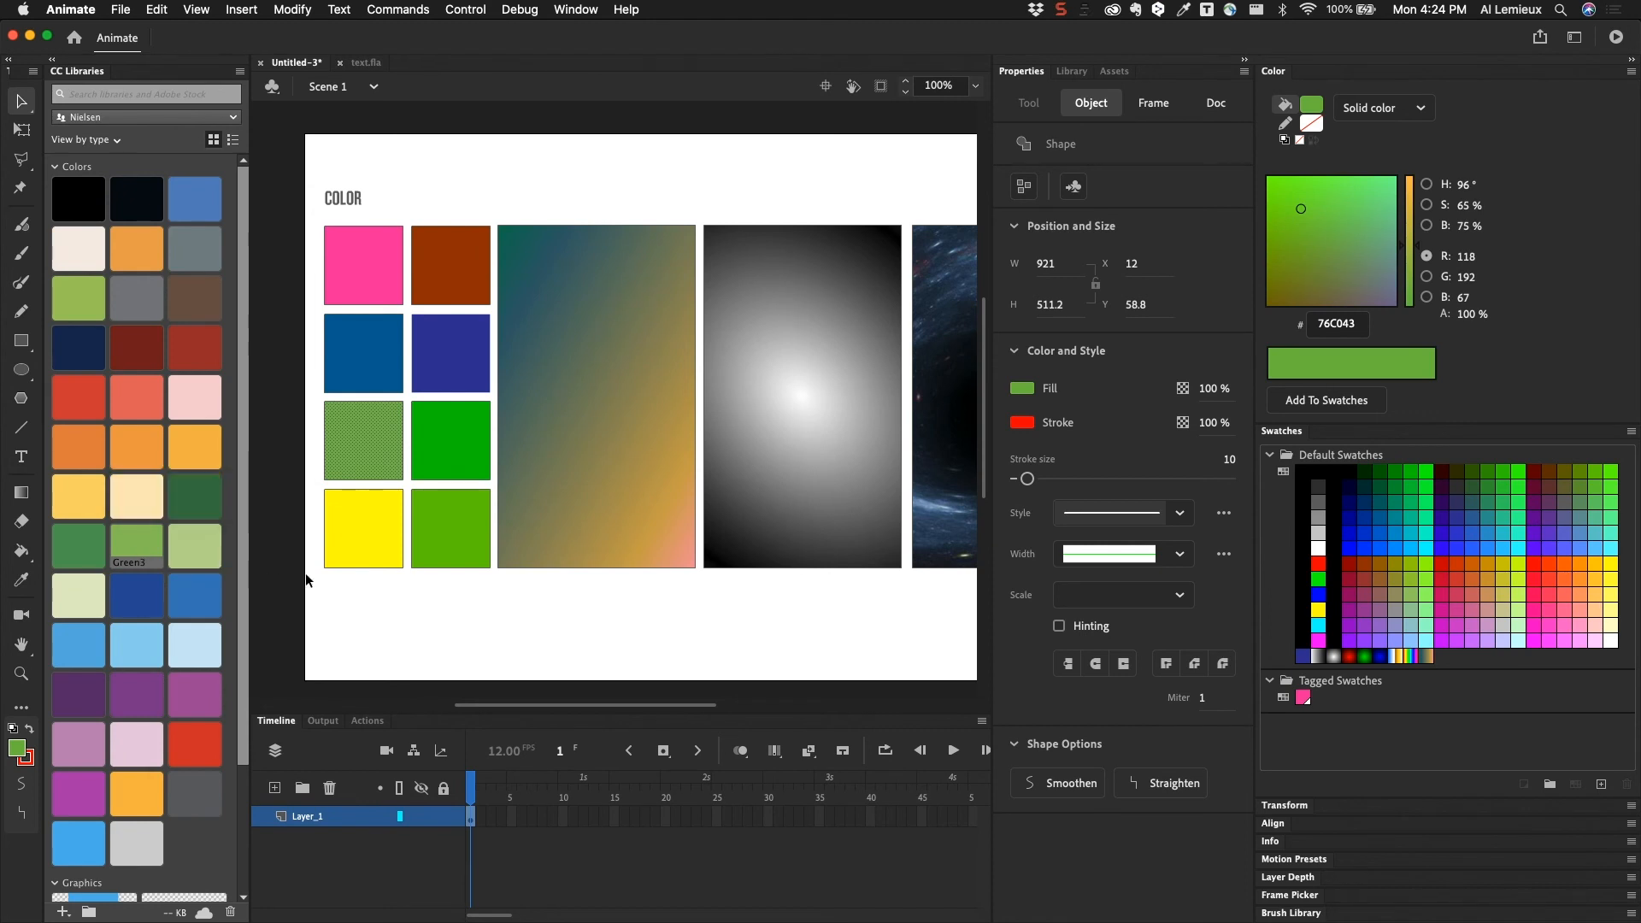
{"action": "left_click", "coordinate": [344, 531]}
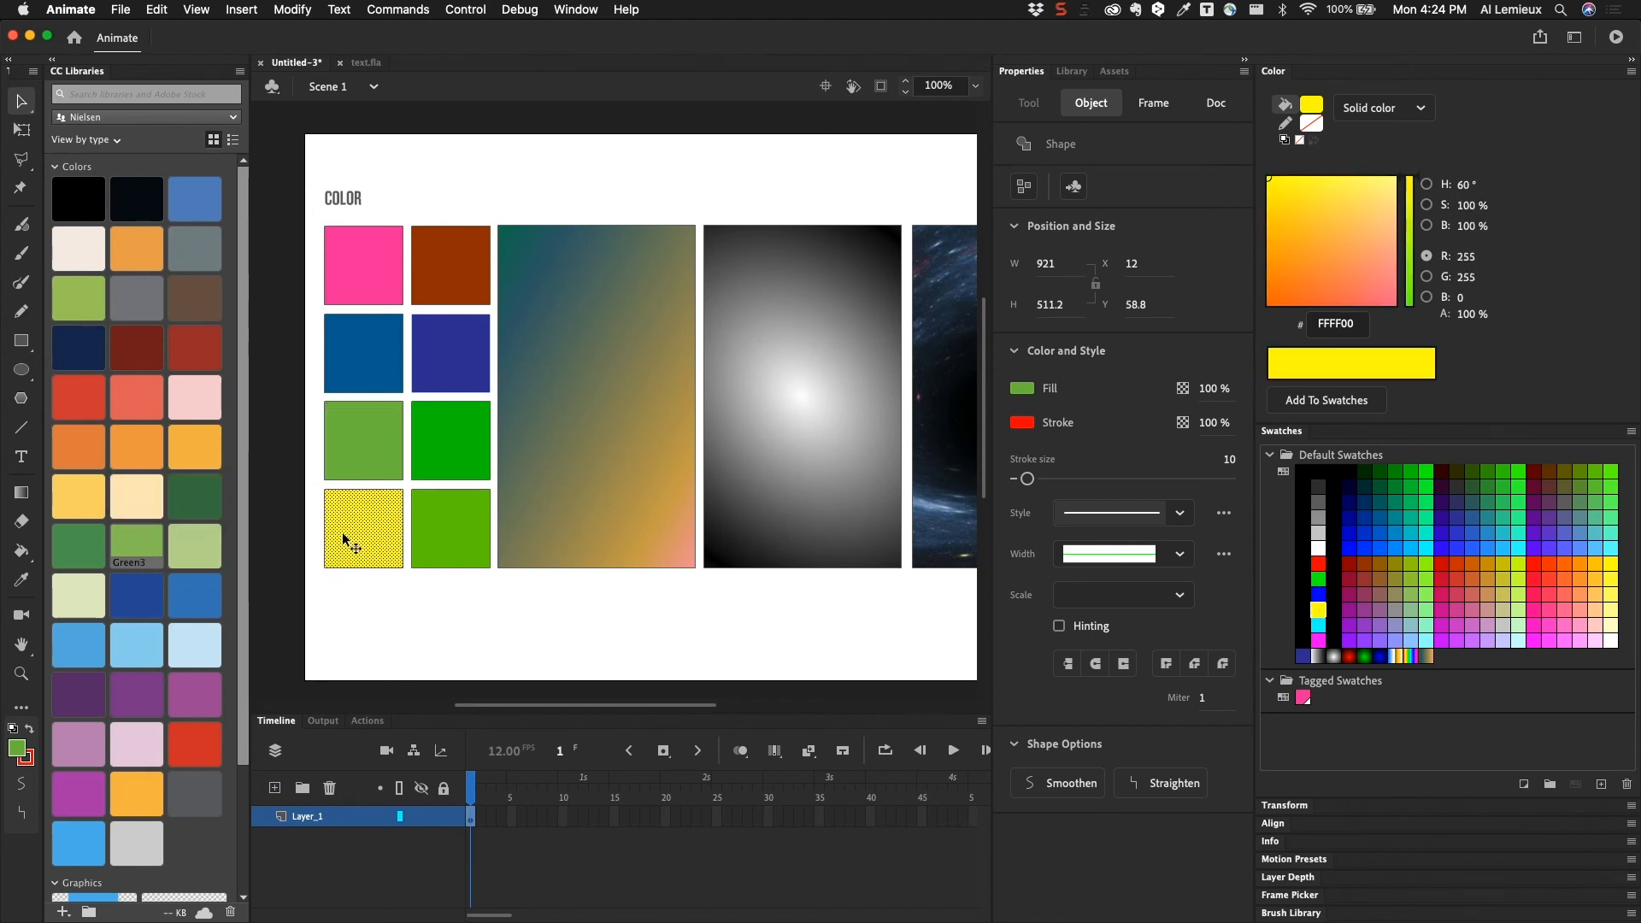
{"action": "left_click", "coordinate": [124, 460]}
{"action": "left_click", "coordinate": [433, 605]}
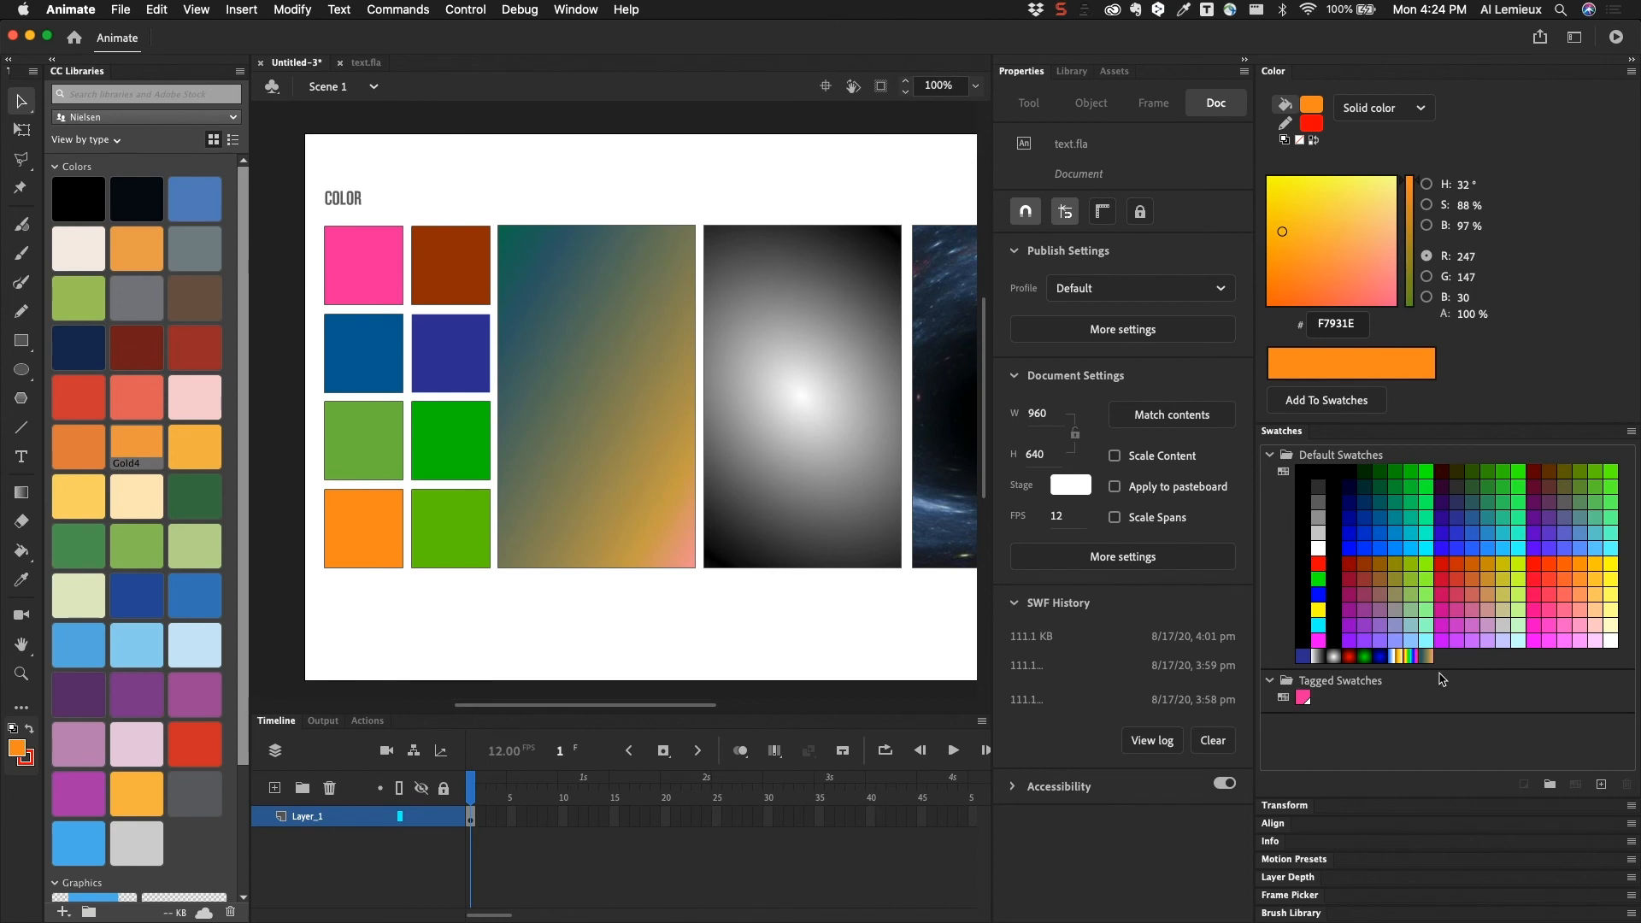
- Pick the saved 333399 swatch and examine the swatch management commands and the color file import dialog, leaving without importing
{"action": "left_click", "coordinate": [1303, 656]}
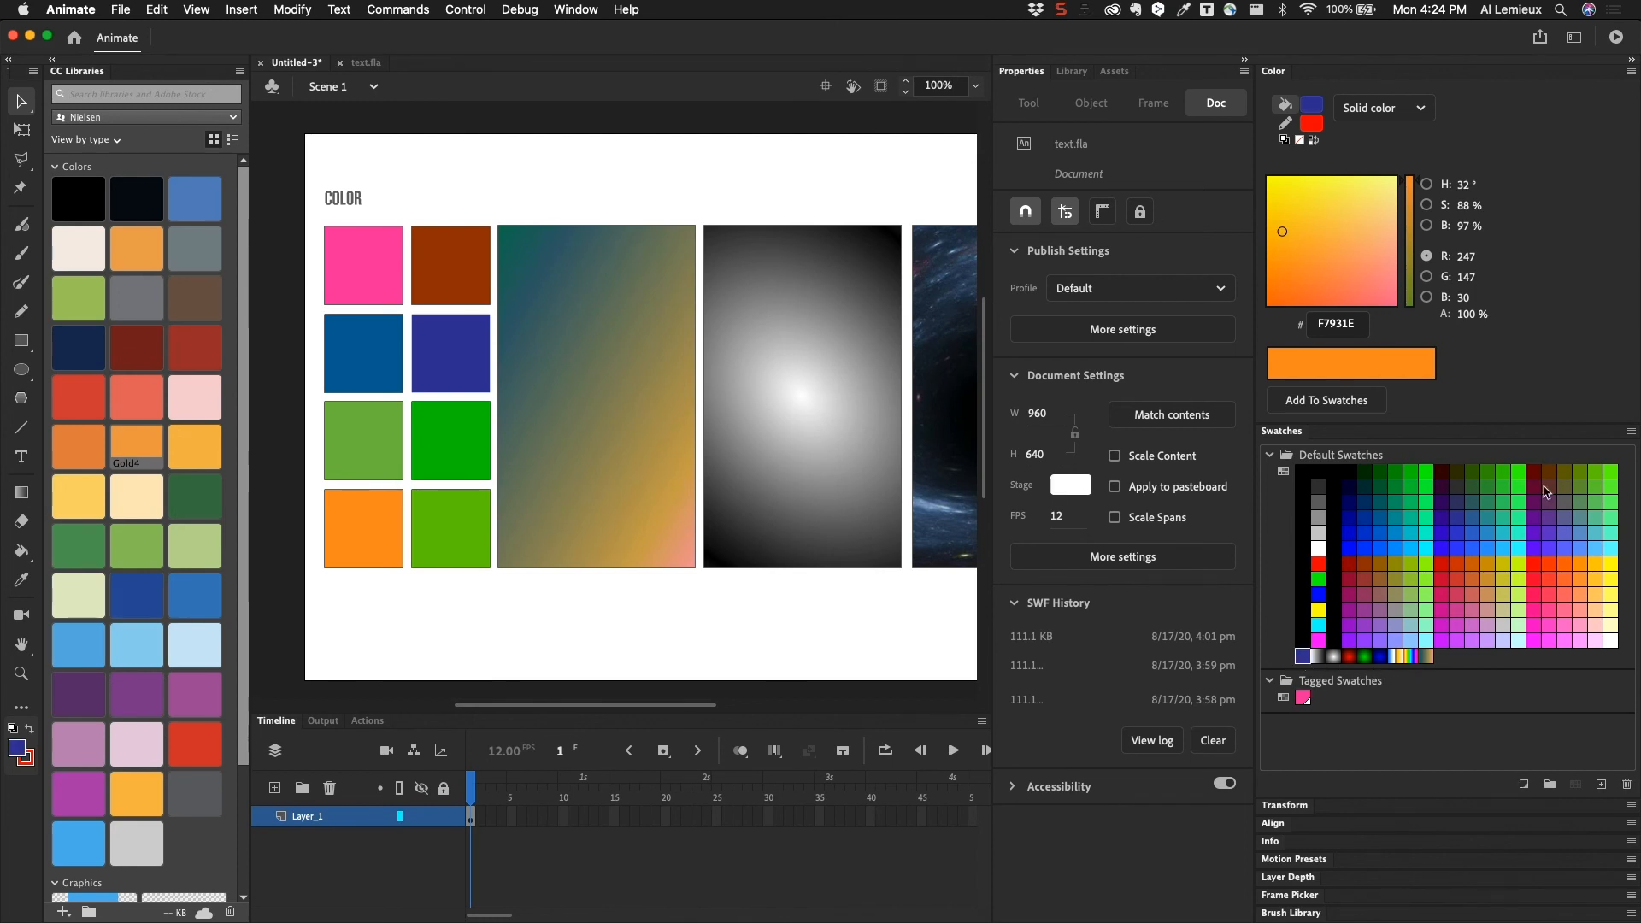
{"action": "left_click", "coordinate": [1629, 431]}
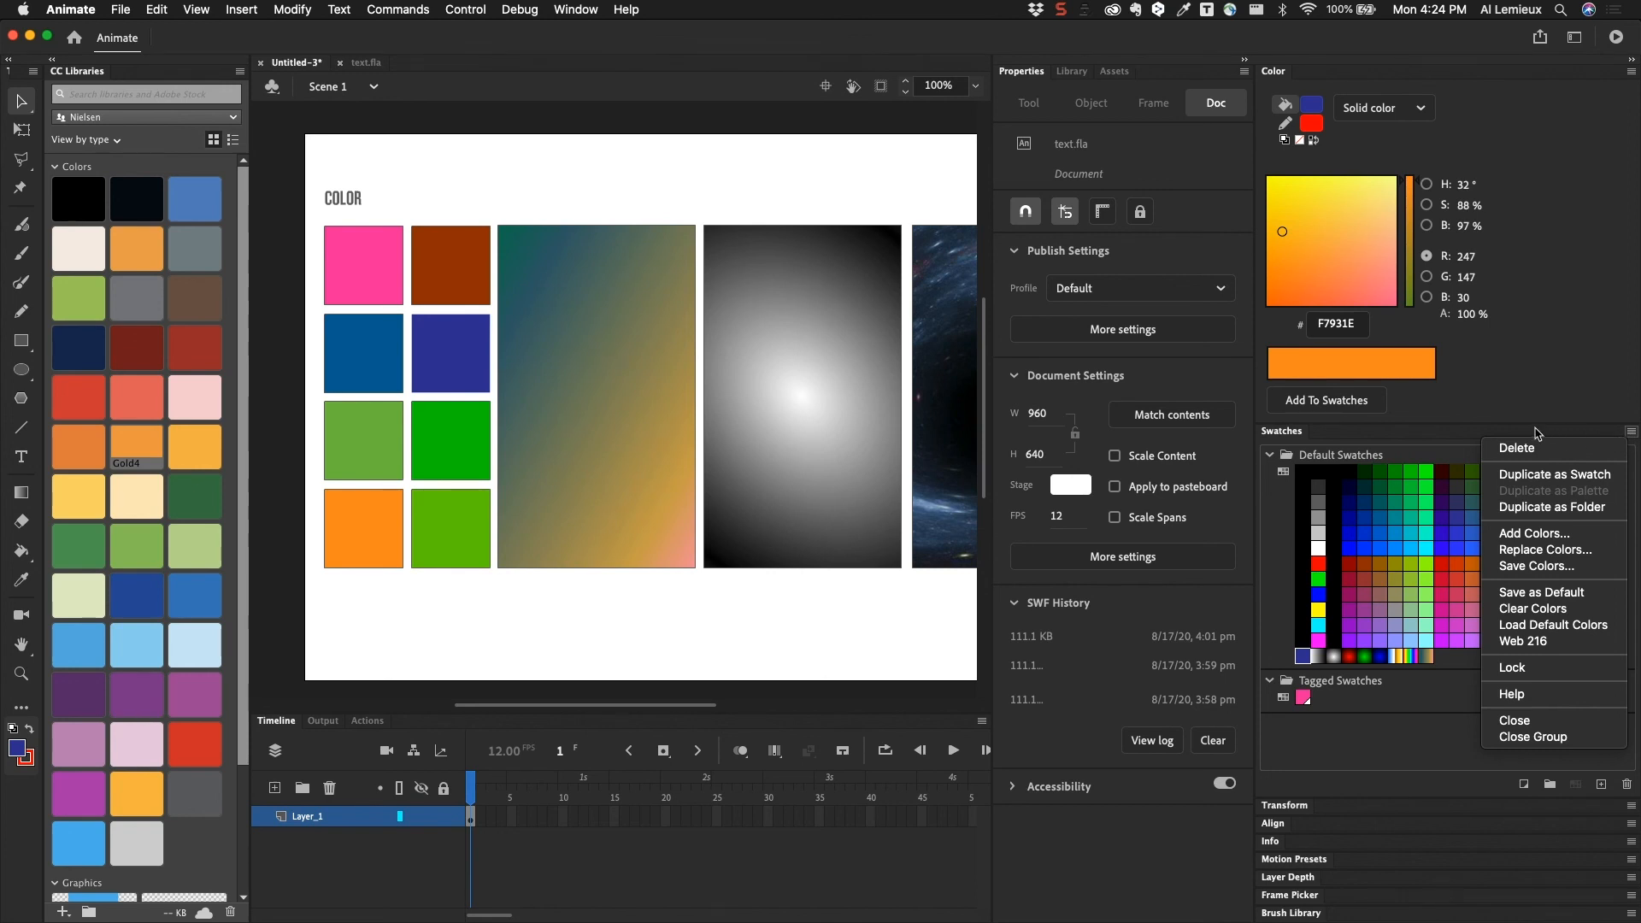
{"action": "left_click", "coordinate": [1441, 451]}
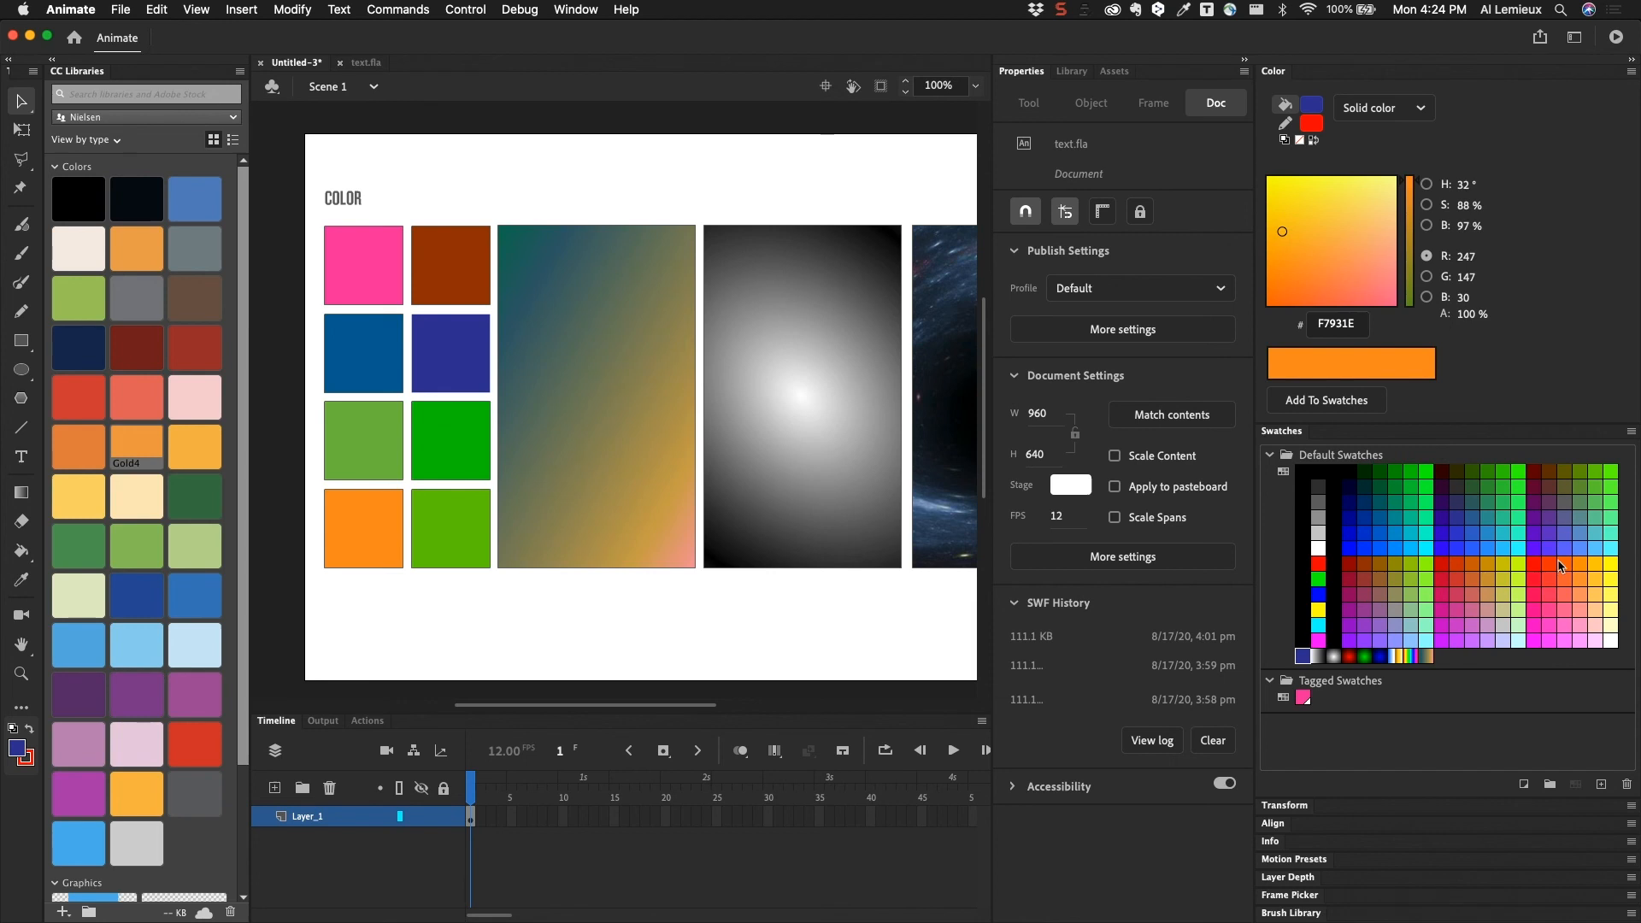
{"action": "left_click", "coordinate": [1631, 432]}
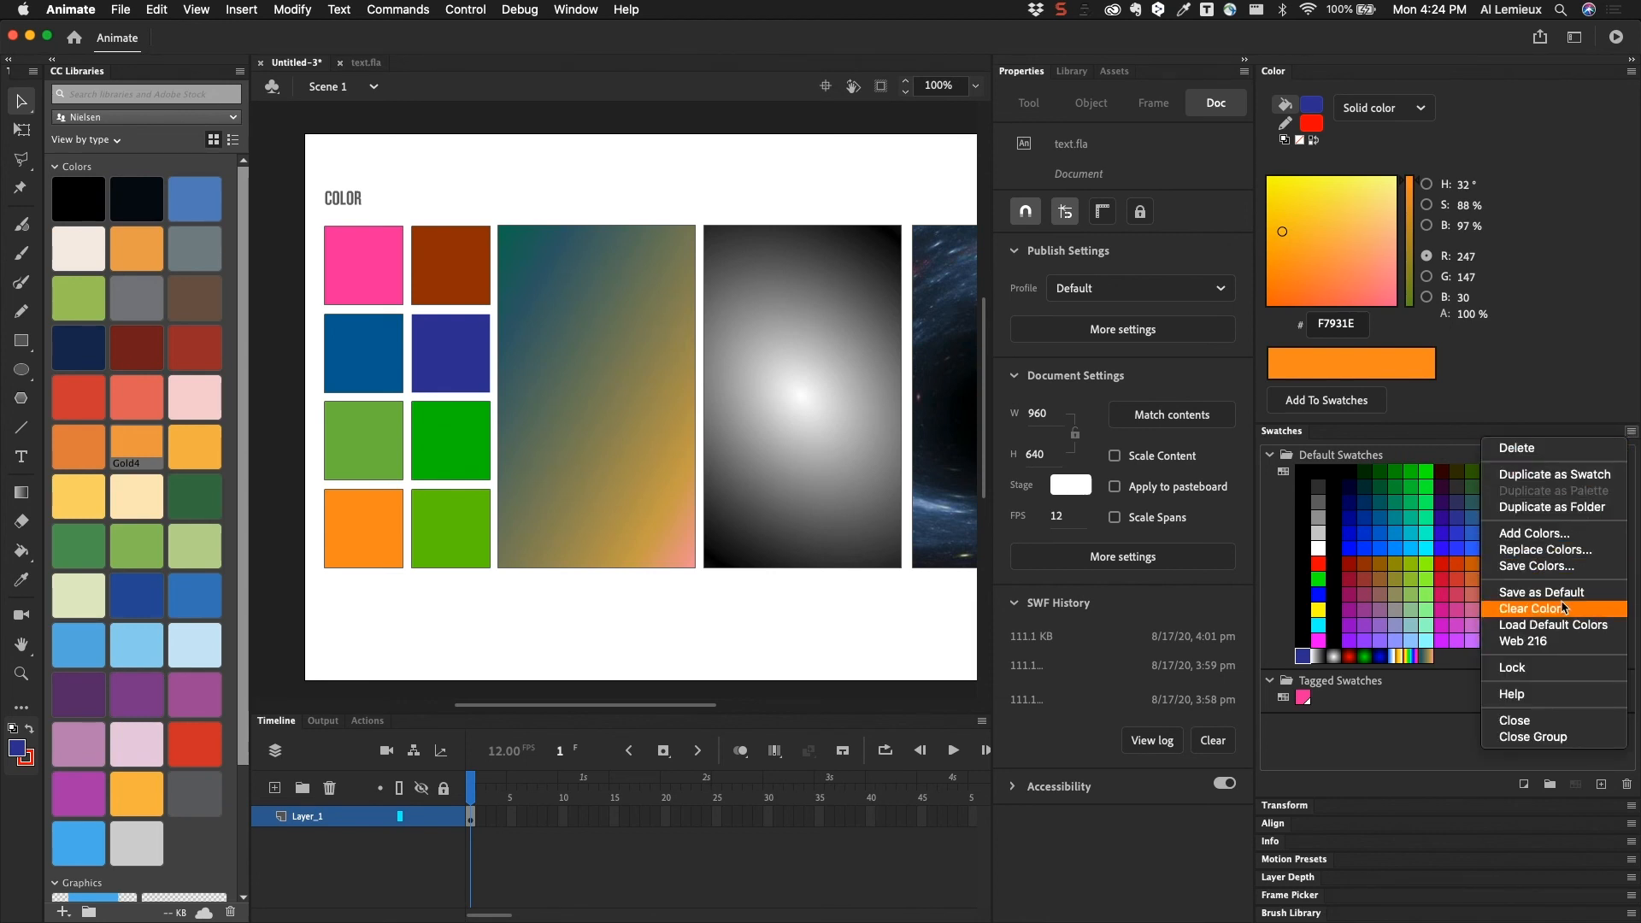
{"action": "left_click", "coordinate": [1577, 542]}
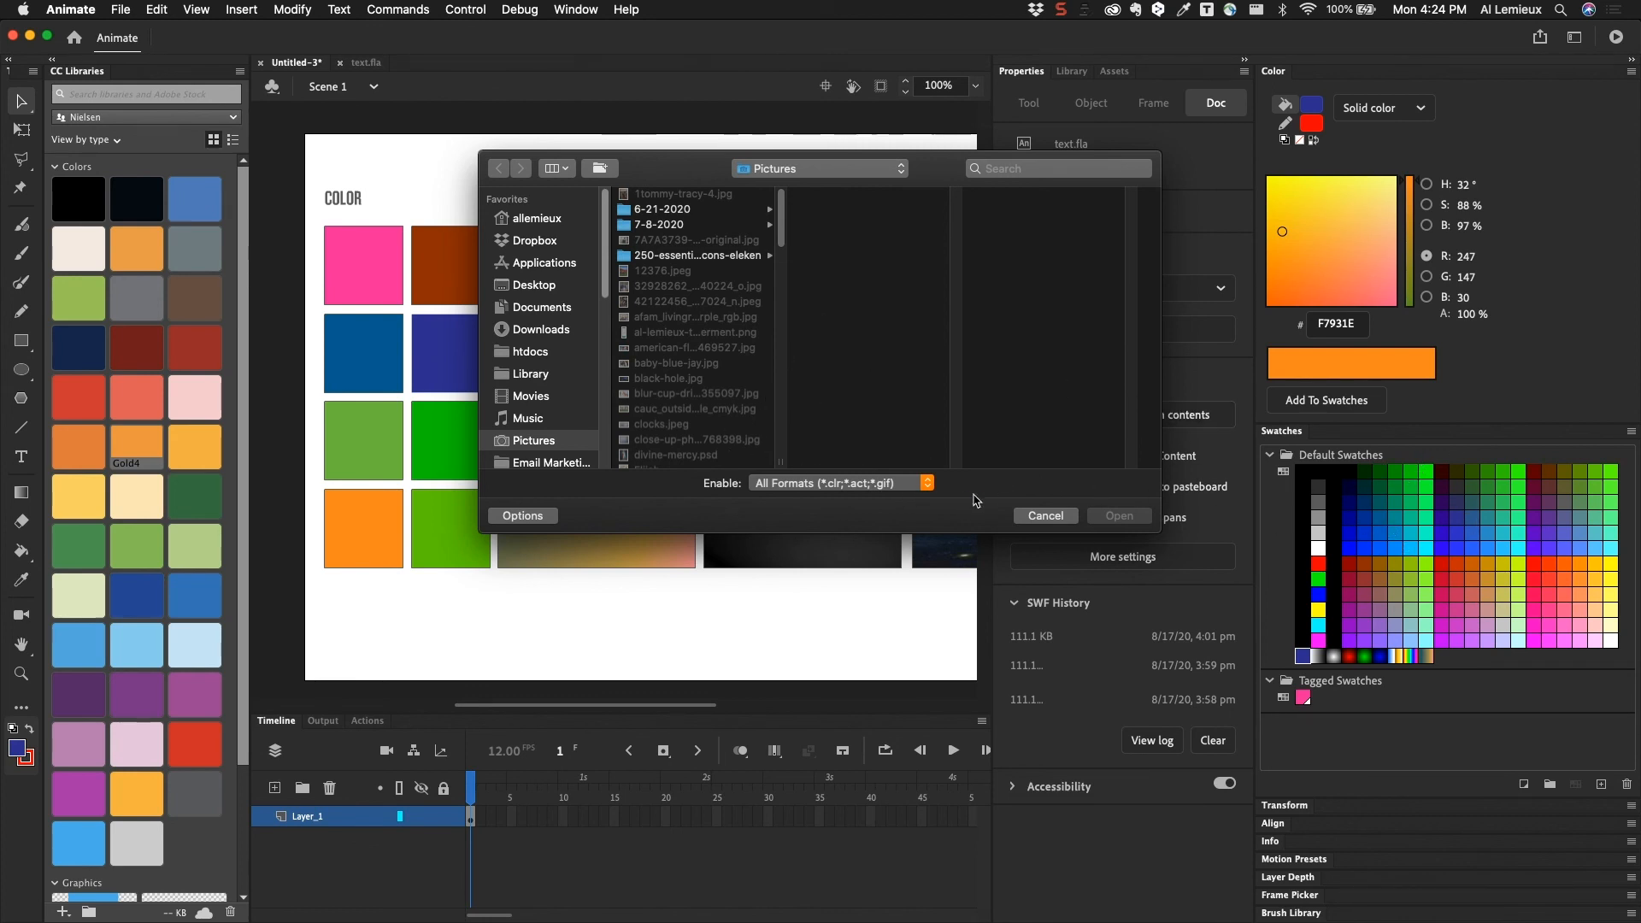
{"action": "left_click", "coordinate": [1044, 515]}
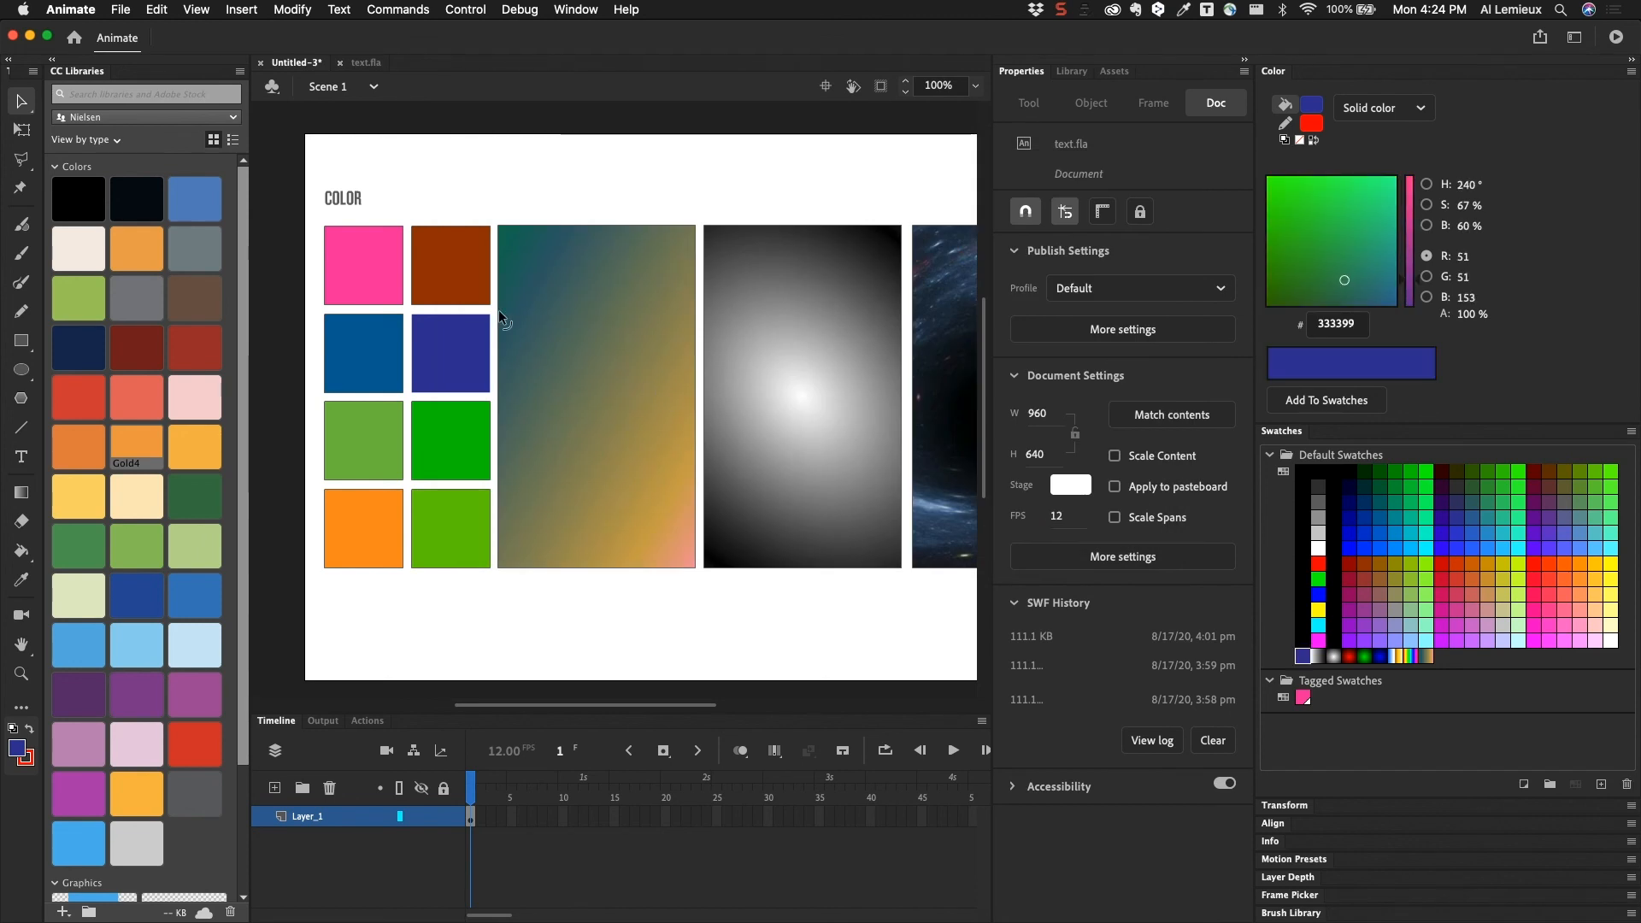